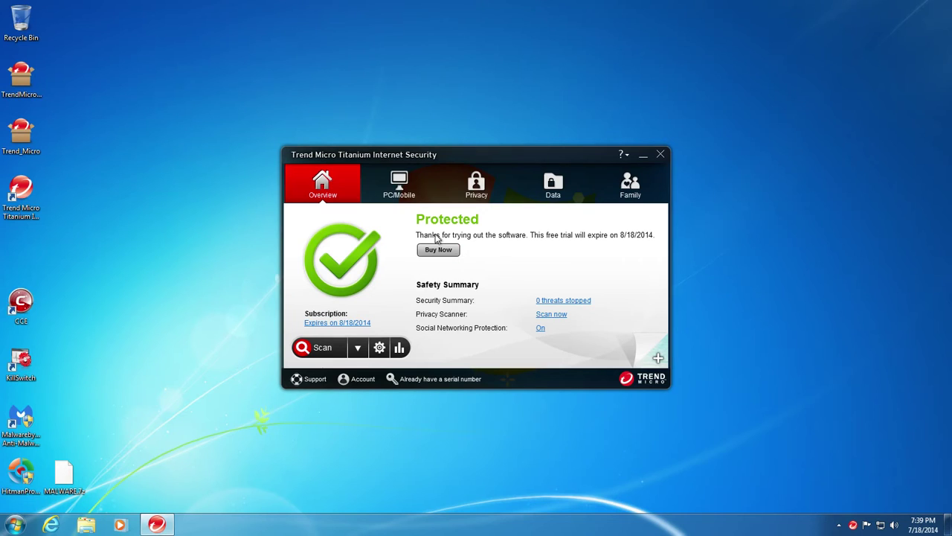
- Review the PC & Internet Security settings for scheduled scans, web threats, spam and emailed files, and network protection
{"action": "left_click", "coordinate": [401, 196]}
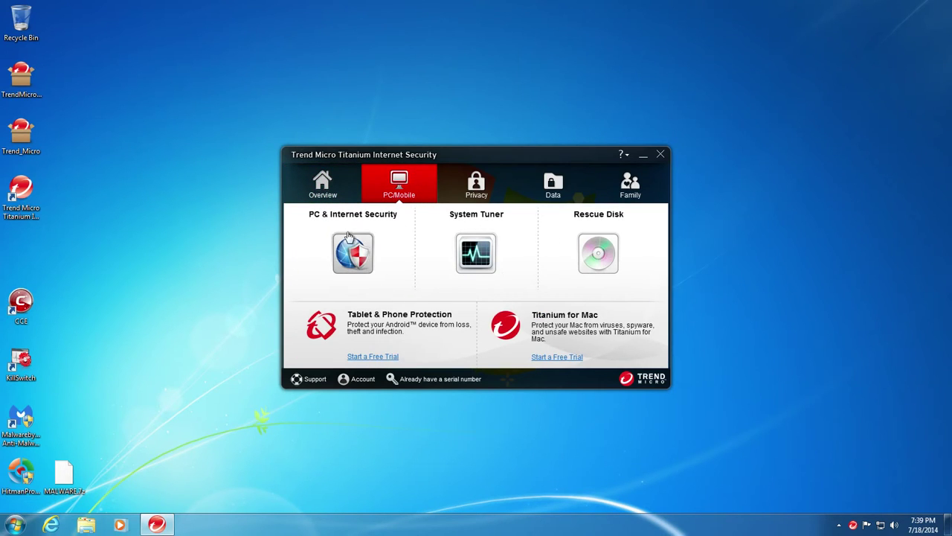
{"action": "left_click", "coordinate": [355, 256]}
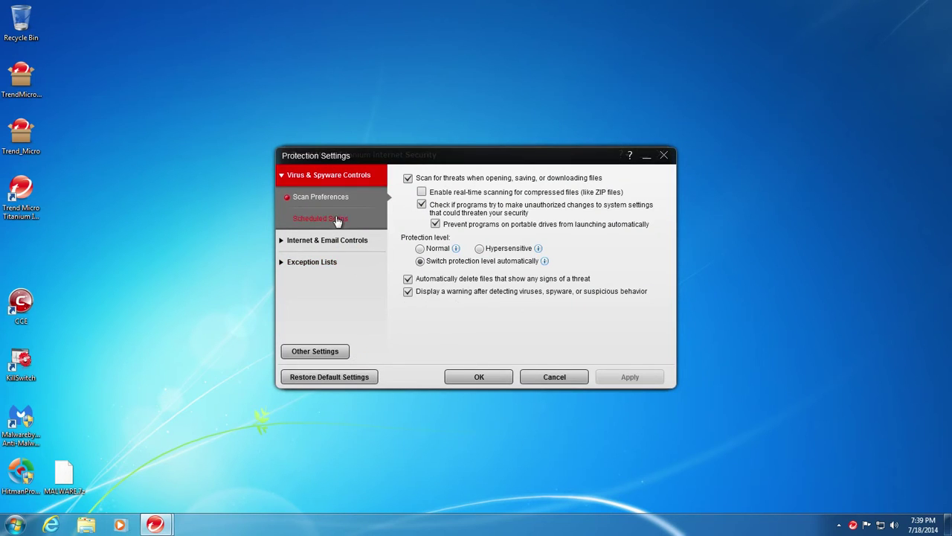
{"action": "left_click", "coordinate": [336, 219]}
{"action": "left_click", "coordinate": [338, 242]}
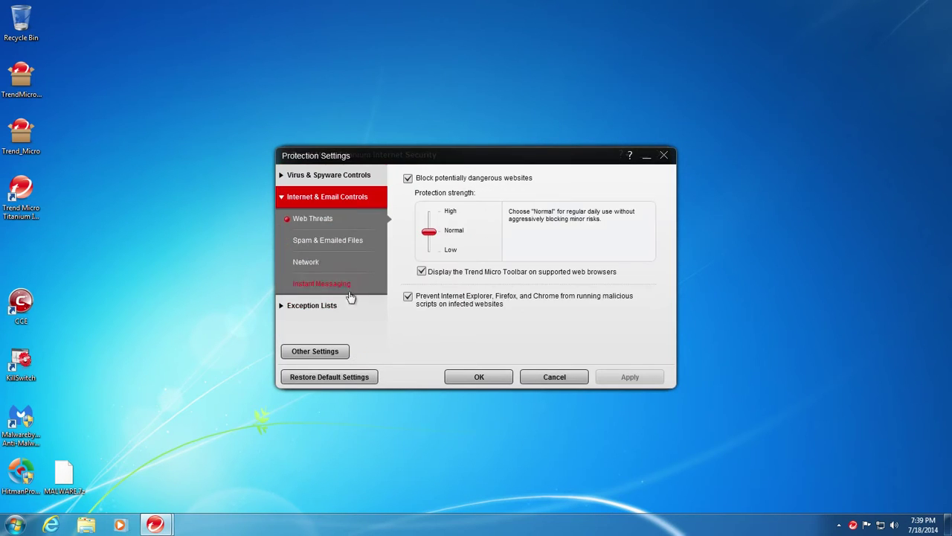
{"action": "left_click", "coordinate": [332, 243]}
{"action": "left_click", "coordinate": [315, 264]}
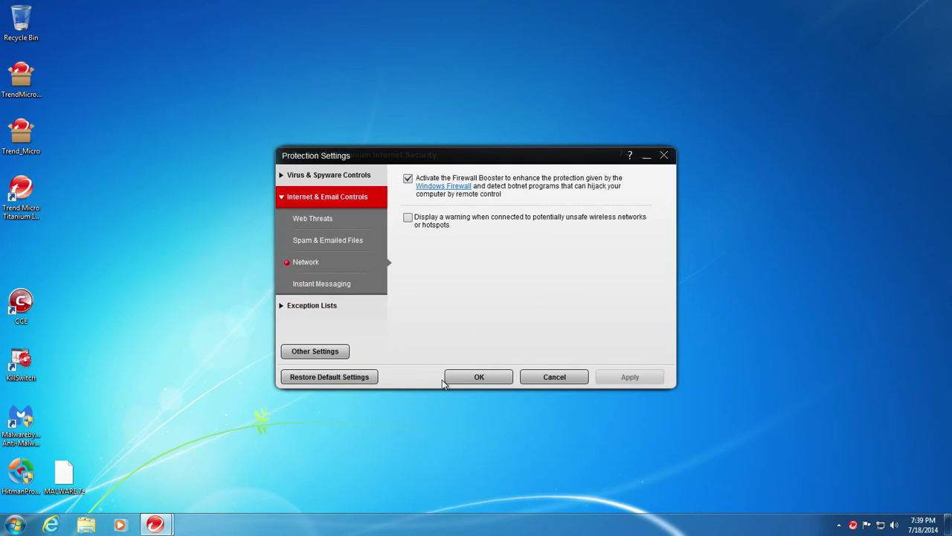
- Review the startup, network, Smart Protection Network and background picture options in Other Settings, then leave the settings without saving
{"action": "left_click", "coordinate": [342, 353]}
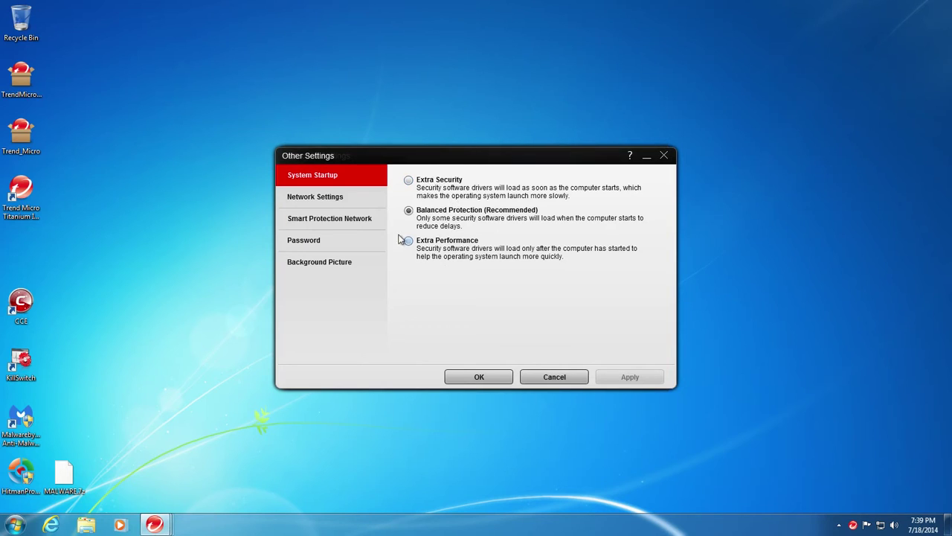
{"action": "left_click", "coordinate": [348, 204]}
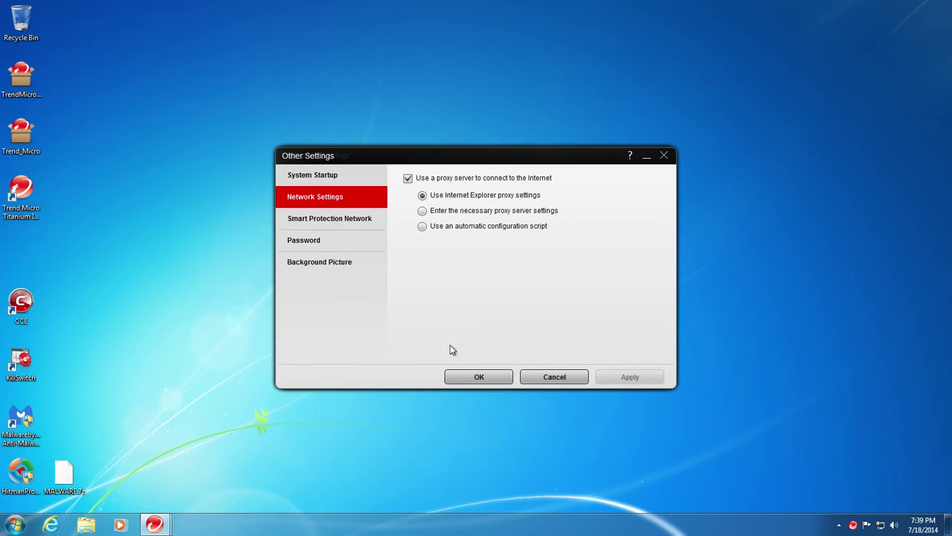
{"action": "left_click", "coordinate": [342, 229]}
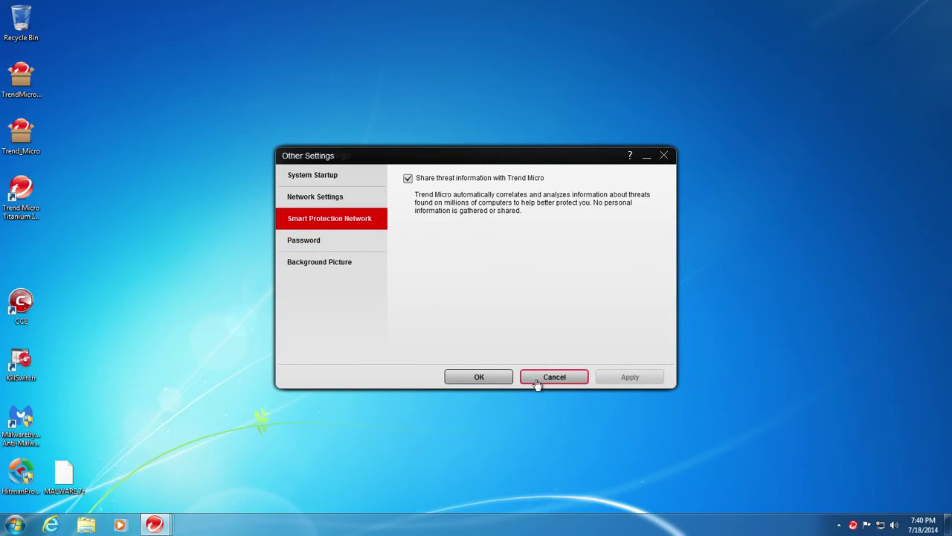
{"action": "left_click", "coordinate": [303, 270]}
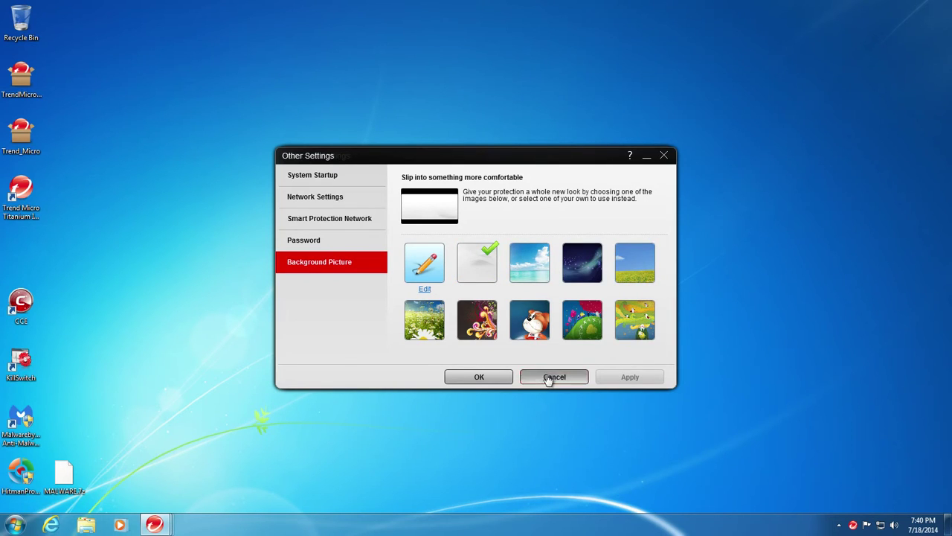
{"action": "left_click", "coordinate": [573, 377]}
{"action": "left_click", "coordinate": [582, 378]}
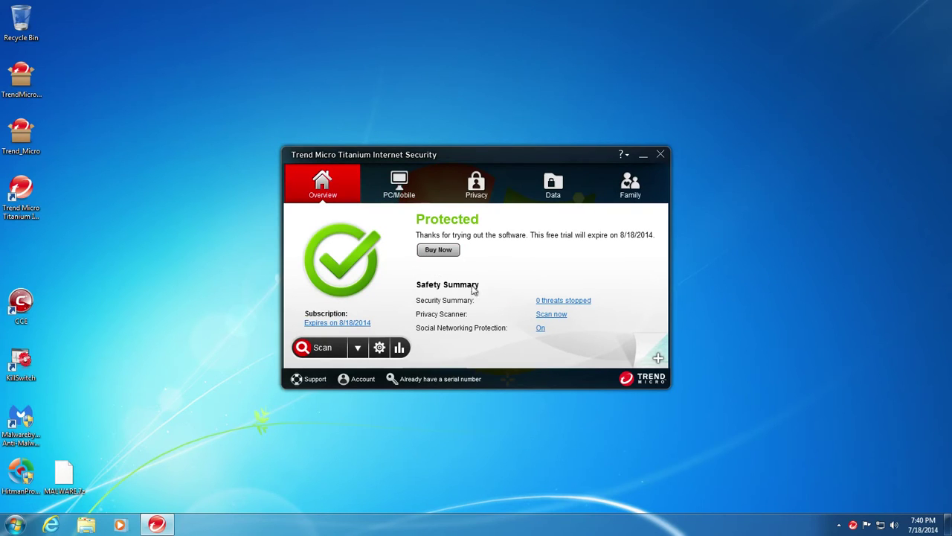
- Look through the Privacy, Data and Family protection features, then return to the overview
{"action": "left_click", "coordinate": [473, 184]}
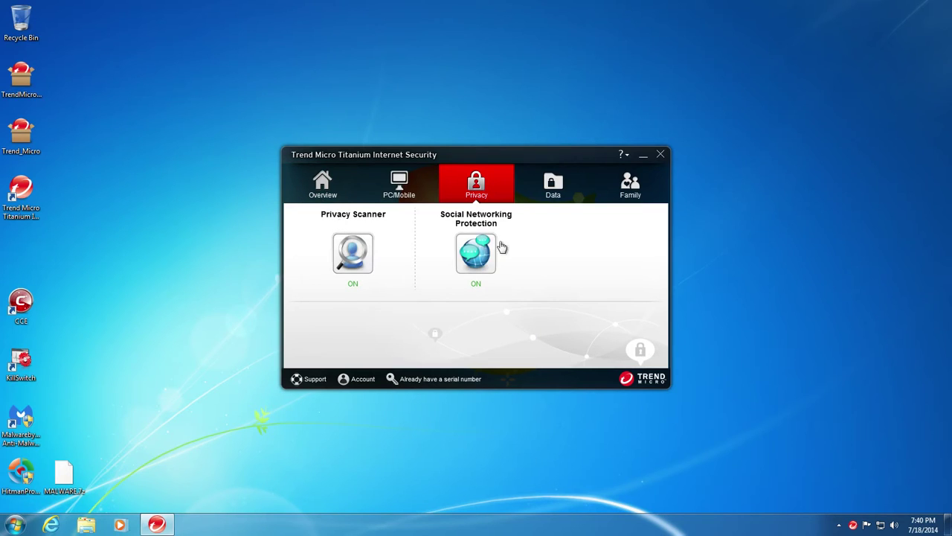
{"action": "left_click", "coordinate": [570, 198]}
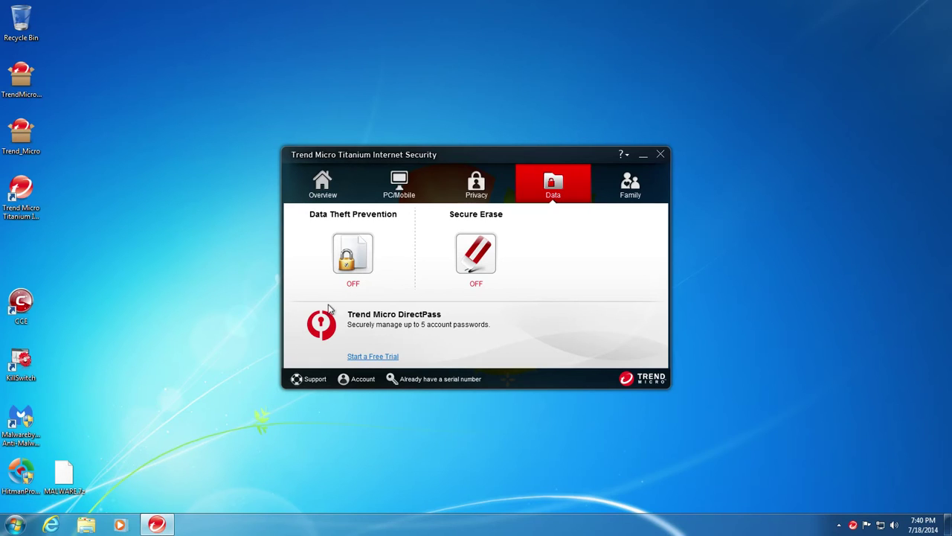
{"action": "left_click", "coordinate": [629, 185]}
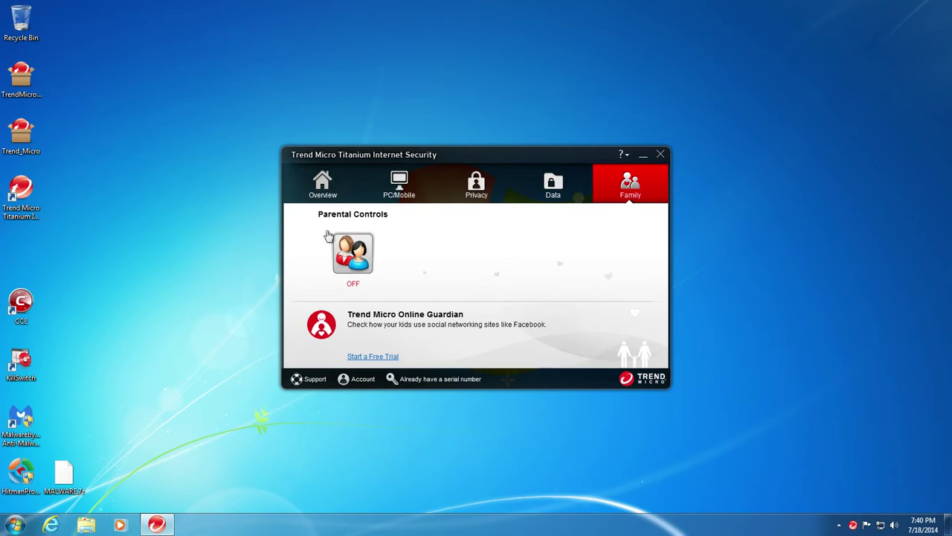
{"action": "left_click", "coordinate": [312, 192]}
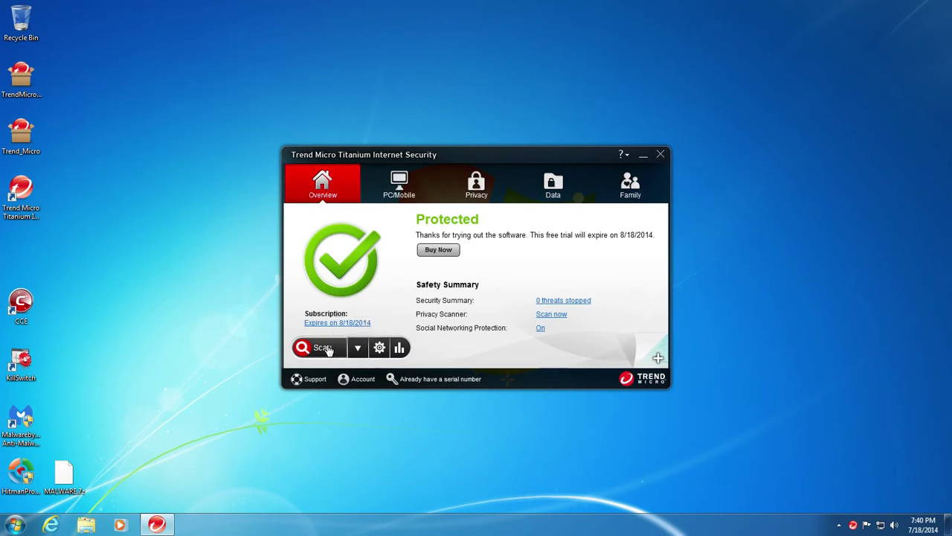
- Check the available scan types, protection settings and security report, then close the antivirus window
{"action": "left_click", "coordinate": [359, 349]}
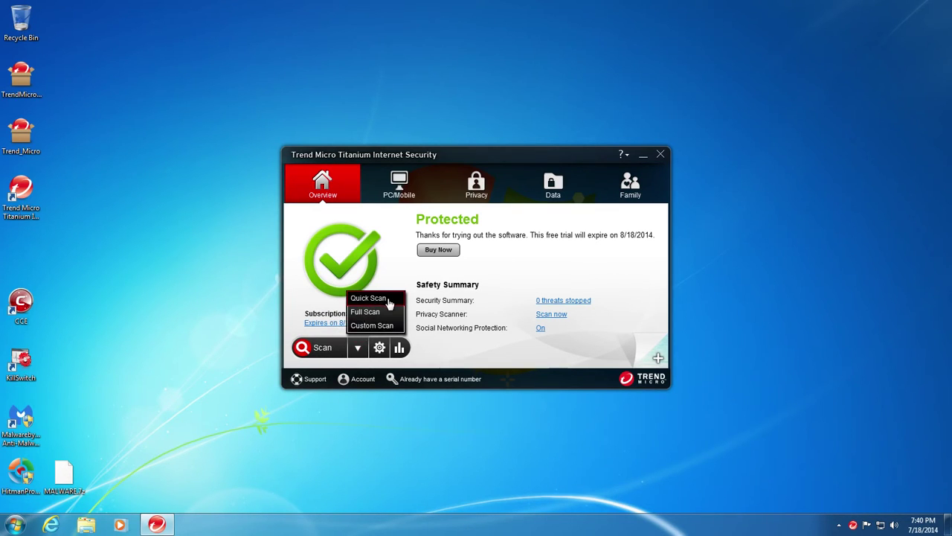
{"action": "left_click", "coordinate": [379, 361]}
{"action": "left_click", "coordinate": [554, 377]}
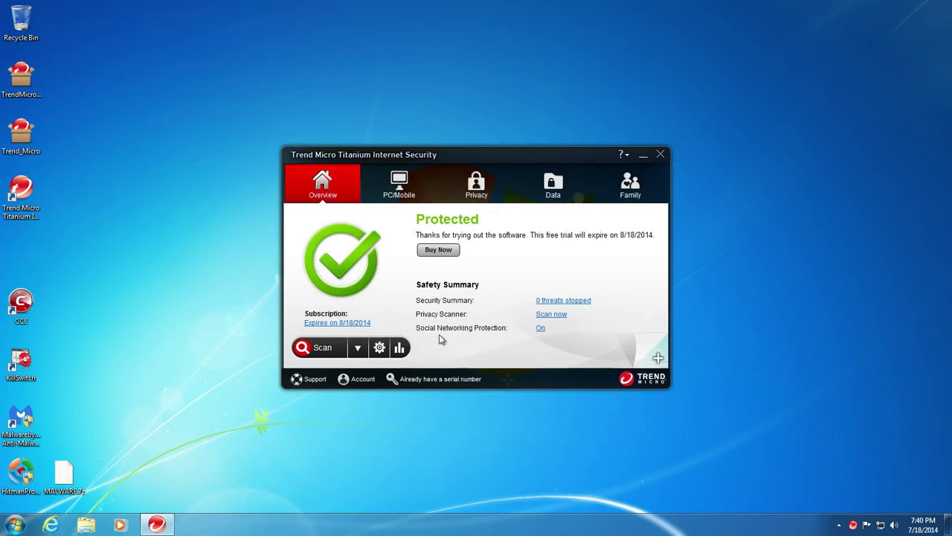
{"action": "left_click", "coordinate": [398, 348]}
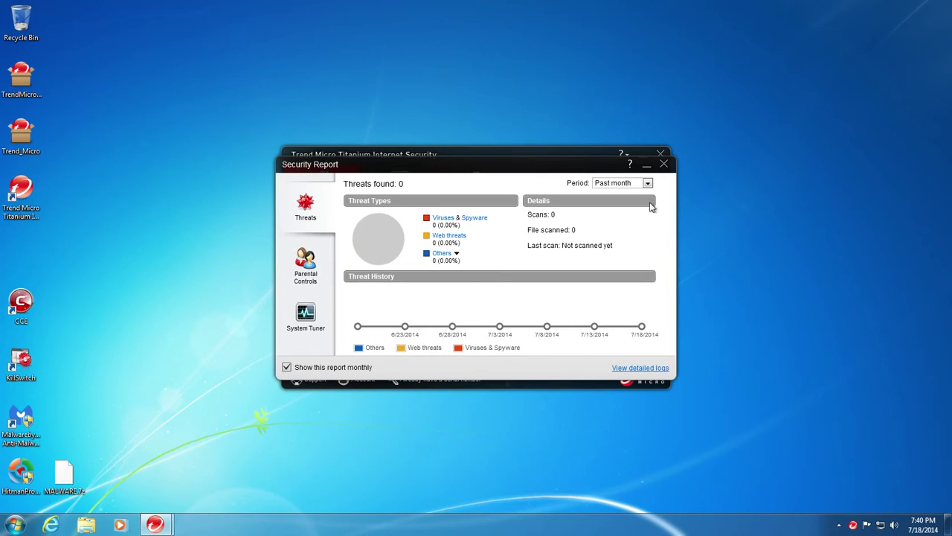
{"action": "left_click", "coordinate": [664, 164]}
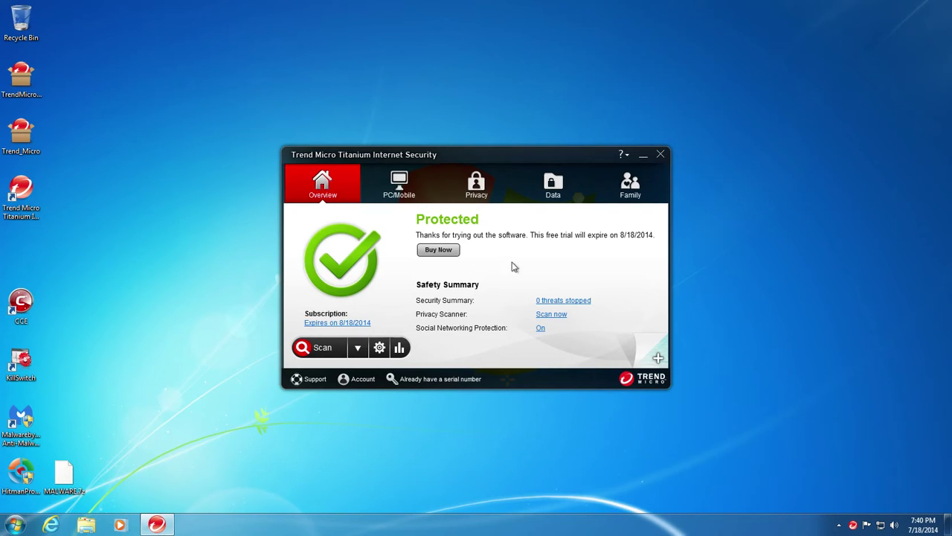
{"action": "left_click", "coordinate": [660, 155]}
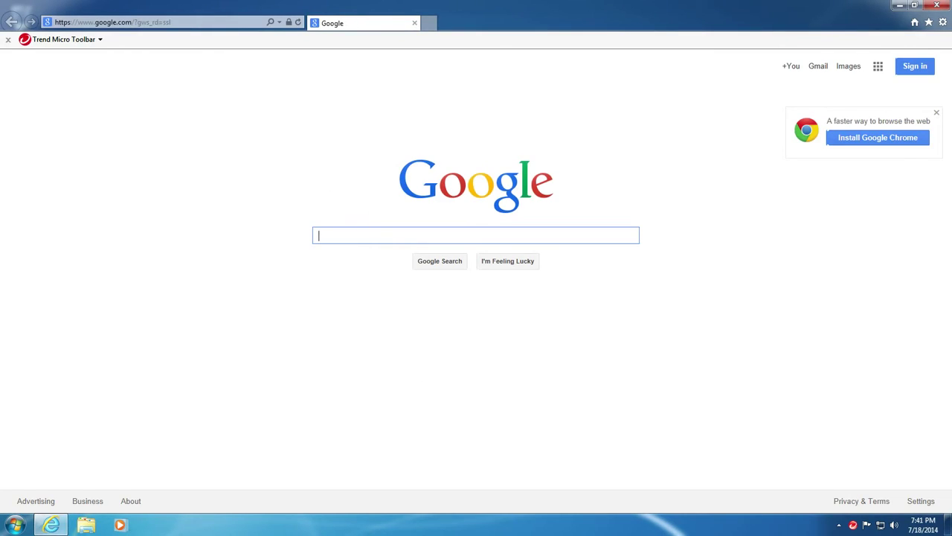
- Open the Malc0de Database from the saved favorites in Internet Explorer
{"action": "left_click", "coordinate": [163, 21]}
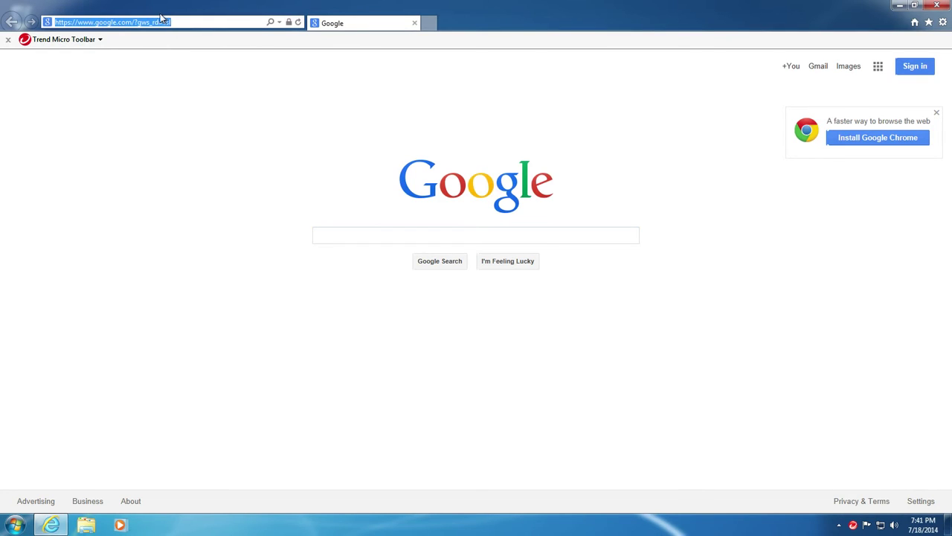
{"action": "left_click", "coordinate": [928, 22]}
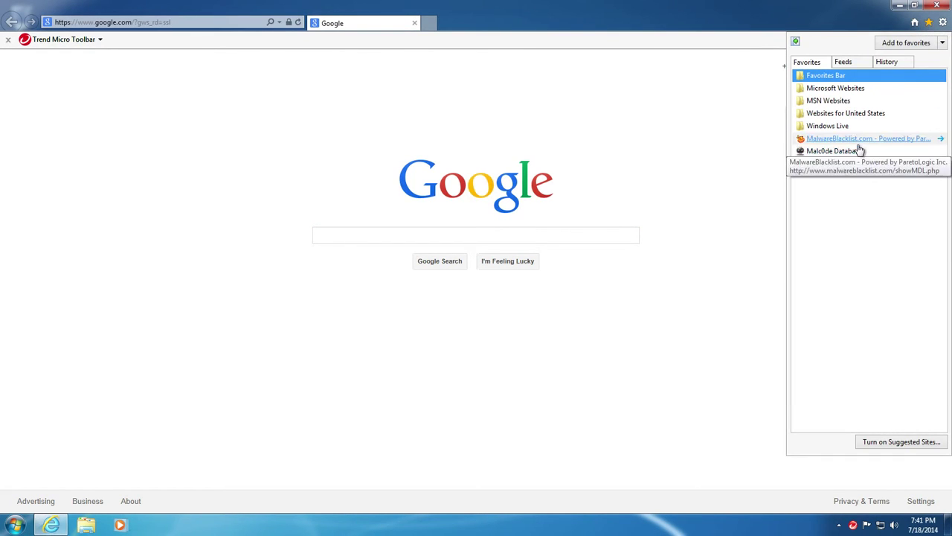
{"action": "left_click", "coordinate": [834, 151]}
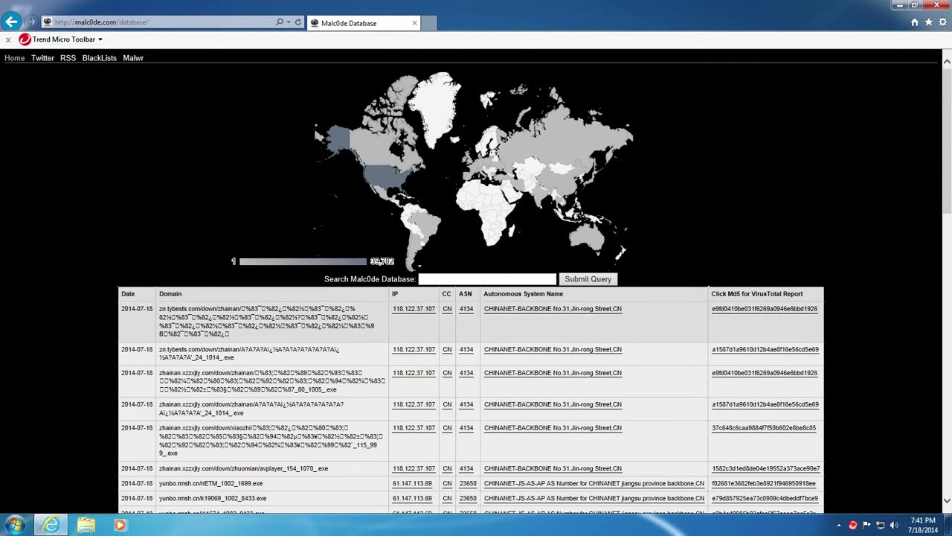
- Copy the second listed malware address, on zn.tybests.com ending in _24_1014_.exe, and open a new browser tab
{"action": "scroll", "coordinate": [320, 292], "scroll_direction": "down", "scroll_amount": 2}
{"action": "scroll", "coordinate": [208, 355], "scroll_direction": "down", "scroll_amount": 2}
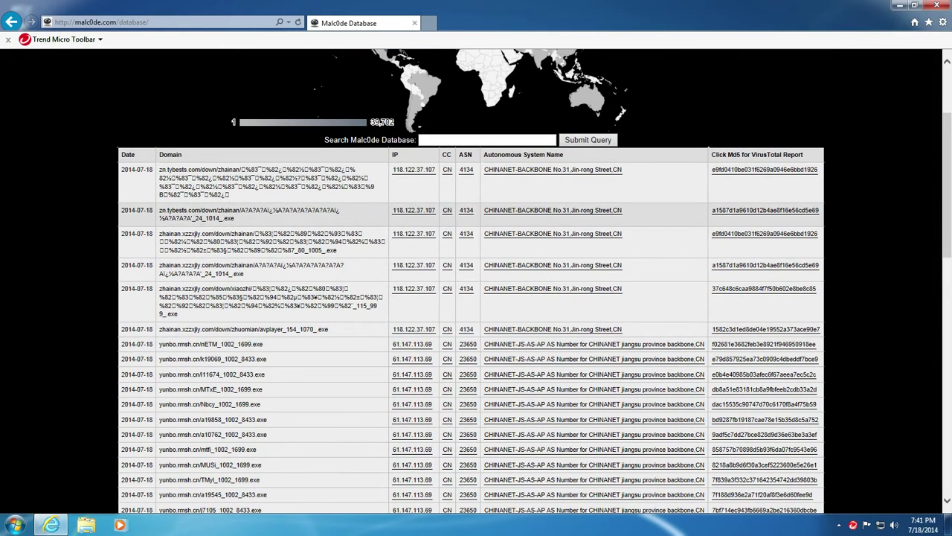
{"action": "triple_click", "coordinate": [209, 221]}
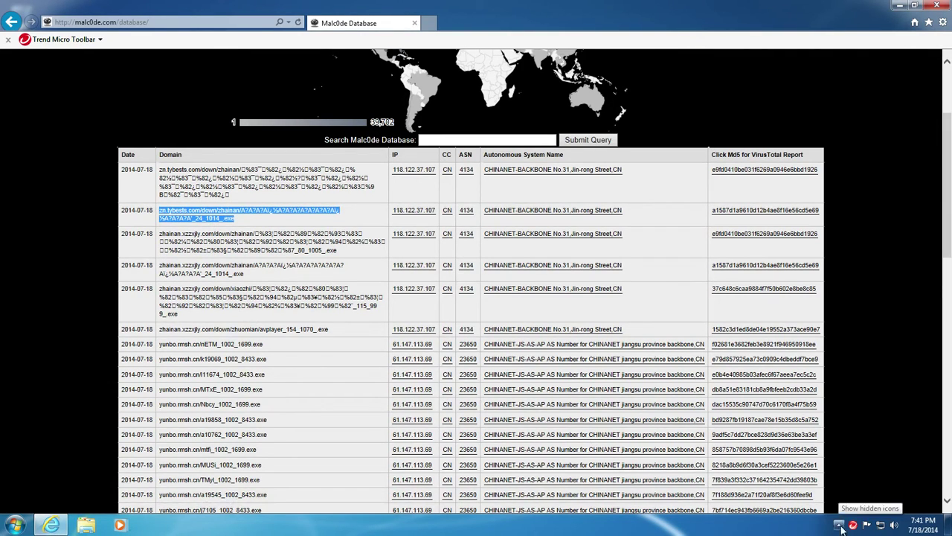
{"action": "left_click", "coordinate": [429, 23]}
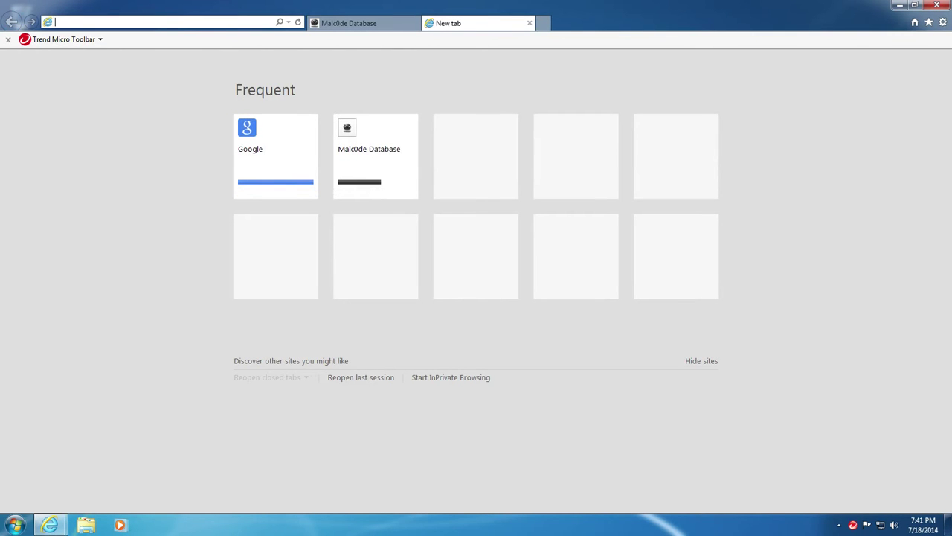
- Restore the browser to a smaller window and bring up COMODO KillSwitch beside it
{"action": "left_click_drag", "start_coordinate": [611, 11], "coordinate": [291, 38]}
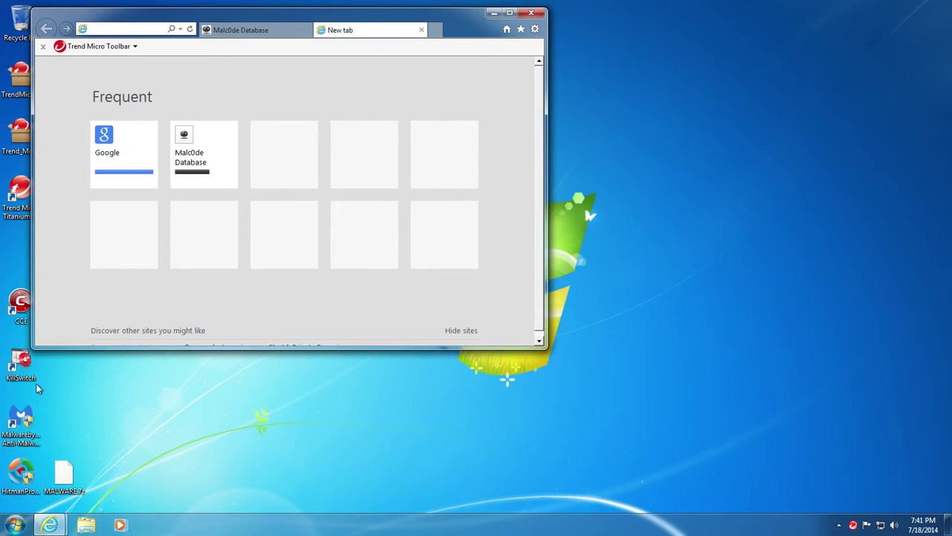
{"action": "left_click", "coordinate": [839, 525]}
{"action": "left_click", "coordinate": [856, 467]}
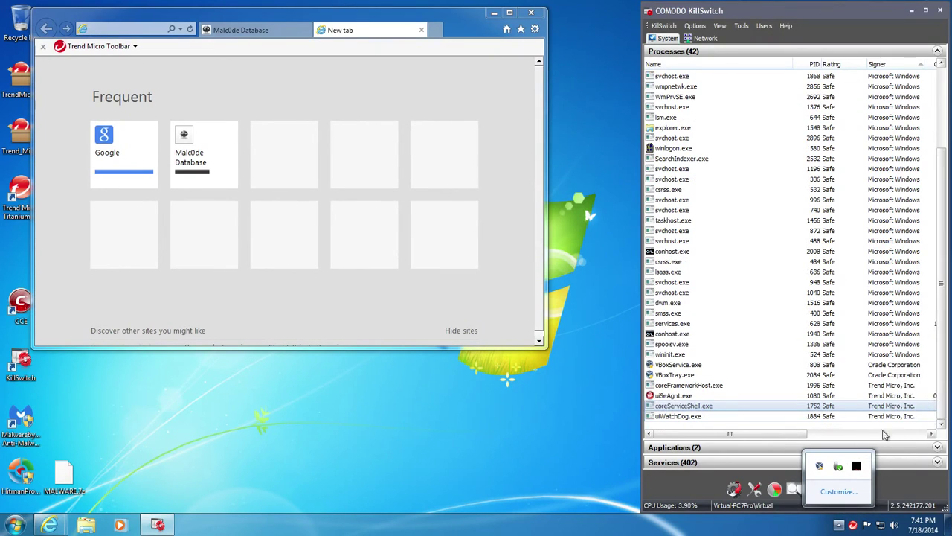
- Examine the memory use of the Trend Micro processes, then hide safe processes in KillSwitch
{"action": "left_click_drag", "start_coordinate": [769, 436], "coordinate": [838, 436]}
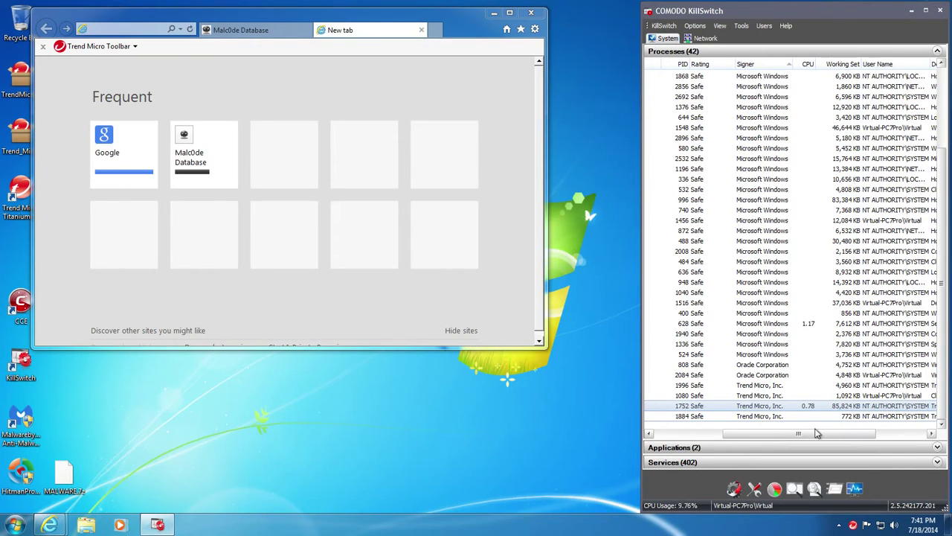
{"action": "left_click", "coordinate": [776, 395]}
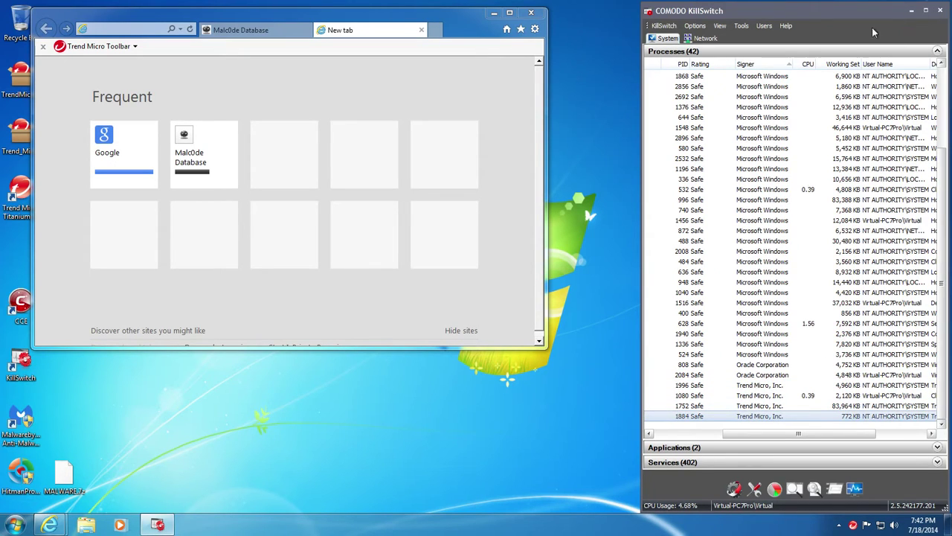
{"action": "left_click", "coordinate": [719, 26]}
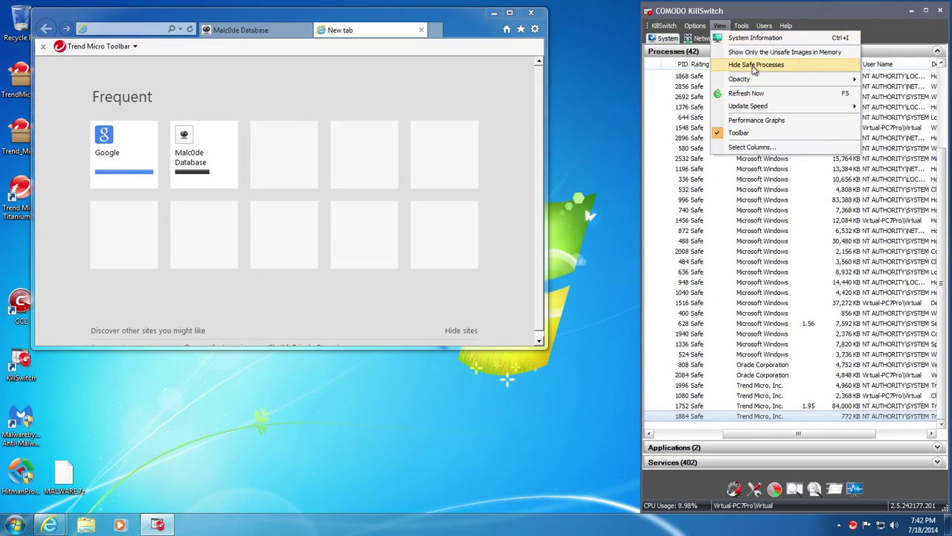
{"action": "left_click", "coordinate": [744, 63]}
- Reposition the browser window and load the malware address ending in _24_1014_.exe in the new tab
{"action": "left_click_drag", "start_coordinate": [398, 19], "coordinate": [402, 43]}
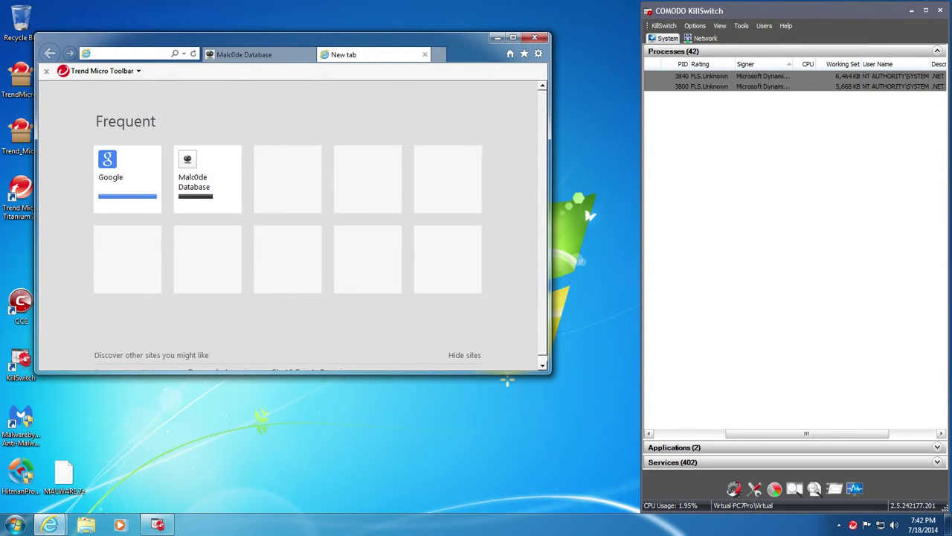
{"action": "type", "text": "½A?A?A?A'_24_1014_.exe"}
{"action": "key", "text": "Return"}
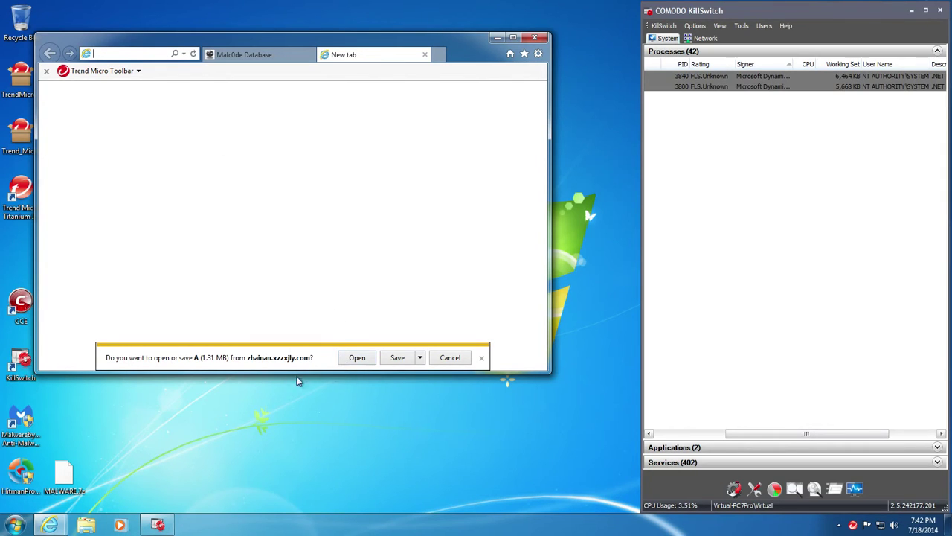
- Save the download to the Desktop as A, run it, and allow it to make changes to the computer
{"action": "left_click", "coordinate": [421, 358]}
{"action": "left_click", "coordinate": [425, 384]}
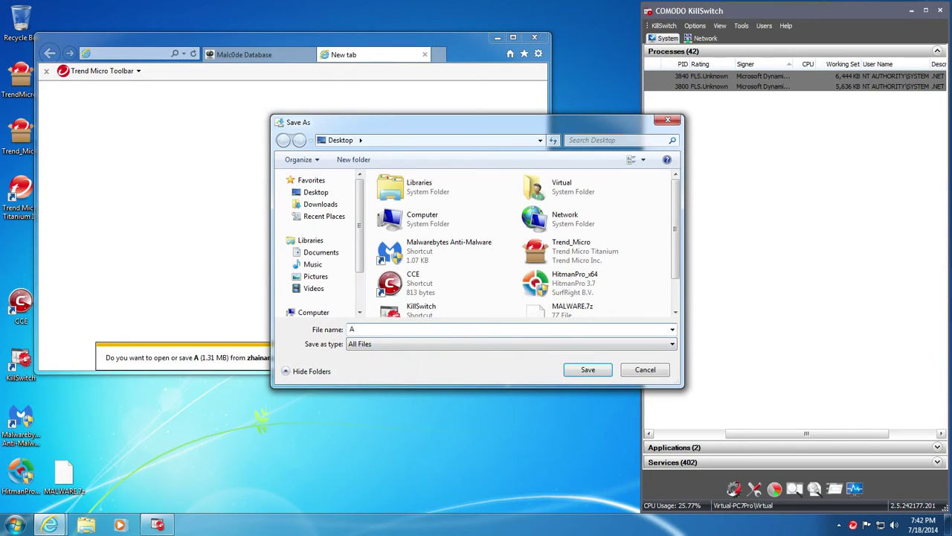
{"action": "key", "text": "Return"}
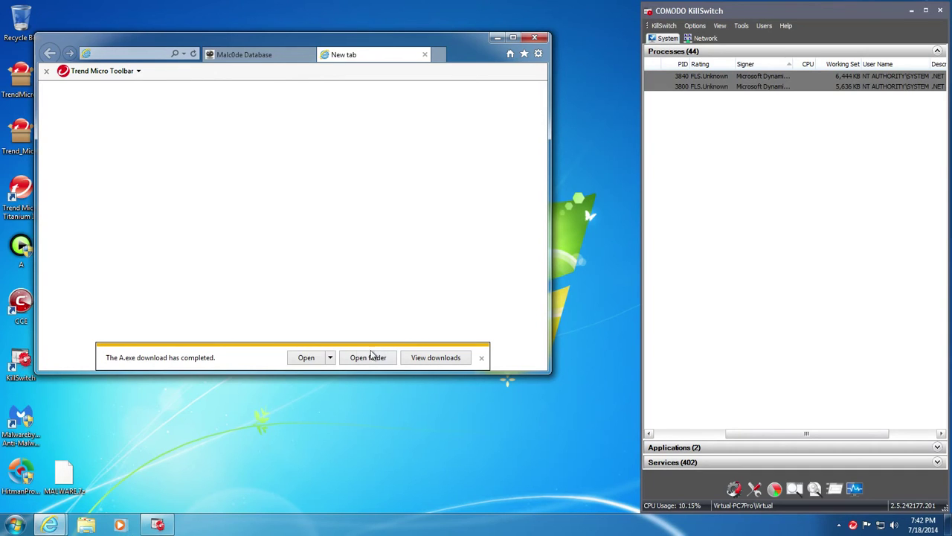
{"action": "left_click", "coordinate": [306, 358]}
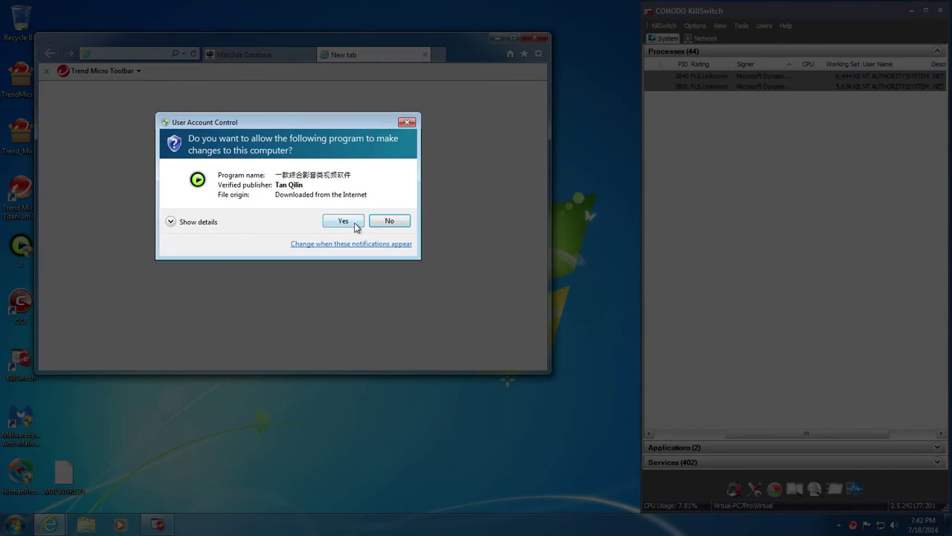
{"action": "left_click", "coordinate": [343, 221]}
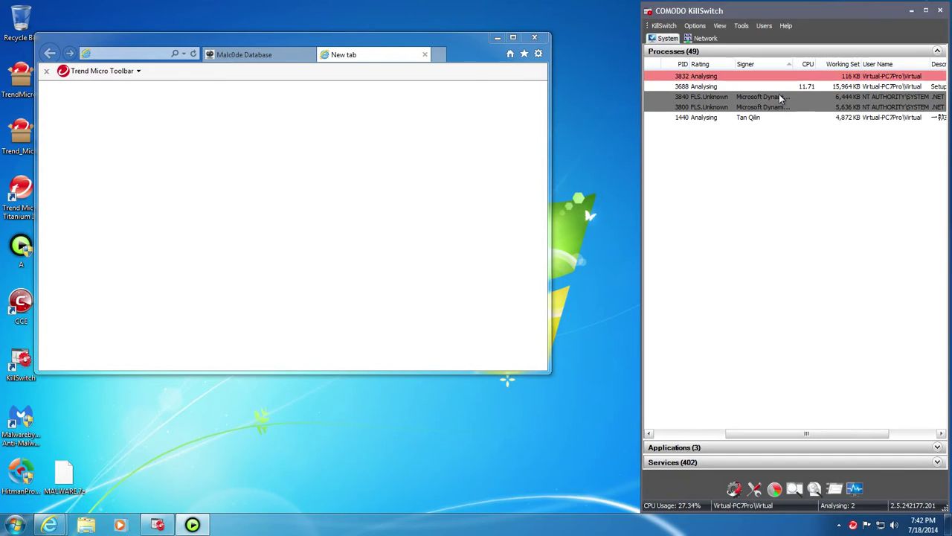
- Try the one-click installation to C:\Program Files (x86)\ZhaiNan in the malware's setup wizard, and close the installer
{"action": "left_click_drag", "start_coordinate": [754, 432], "coordinate": [680, 432]}
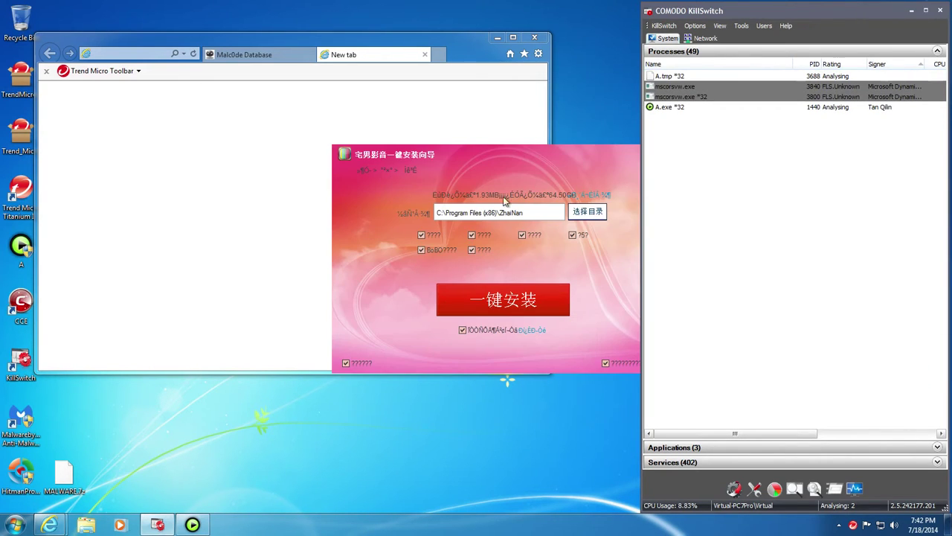
{"action": "left_click", "coordinate": [505, 306]}
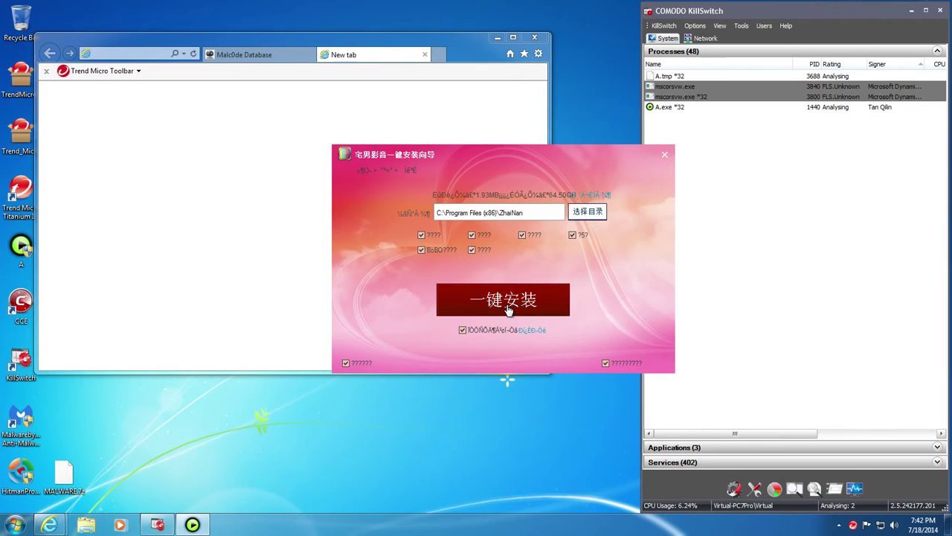
{"action": "left_click", "coordinate": [574, 311]}
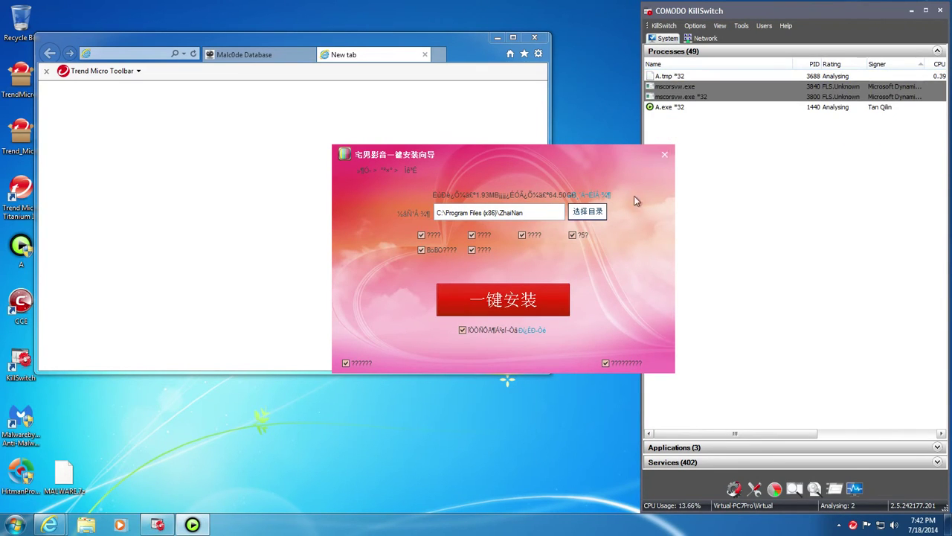
{"action": "left_click", "coordinate": [664, 155]}
{"action": "left_click", "coordinate": [465, 305]}
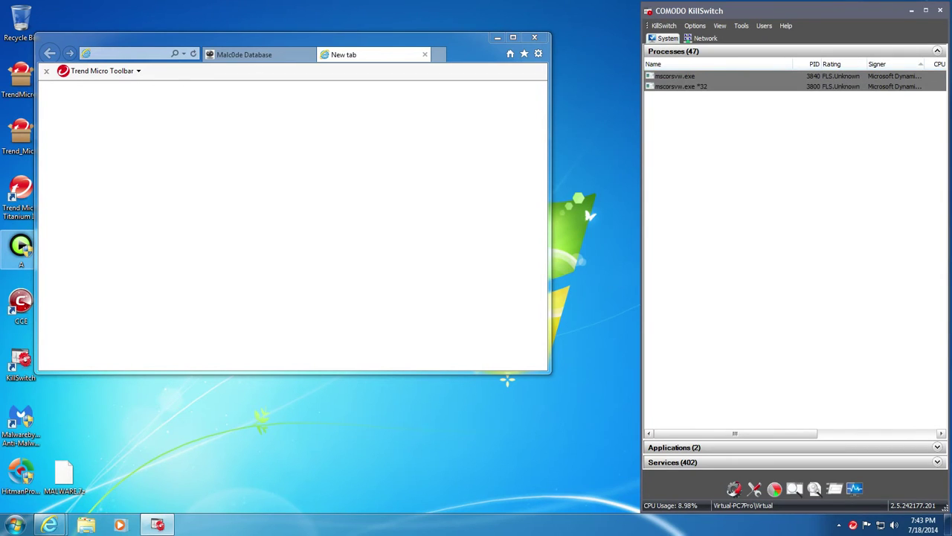
- Load the zhainan.xzzxjly.com address ending in avplayer_154_1070_.exe from the Malc0de list in the second browser tab
{"action": "left_click", "coordinate": [237, 57]}
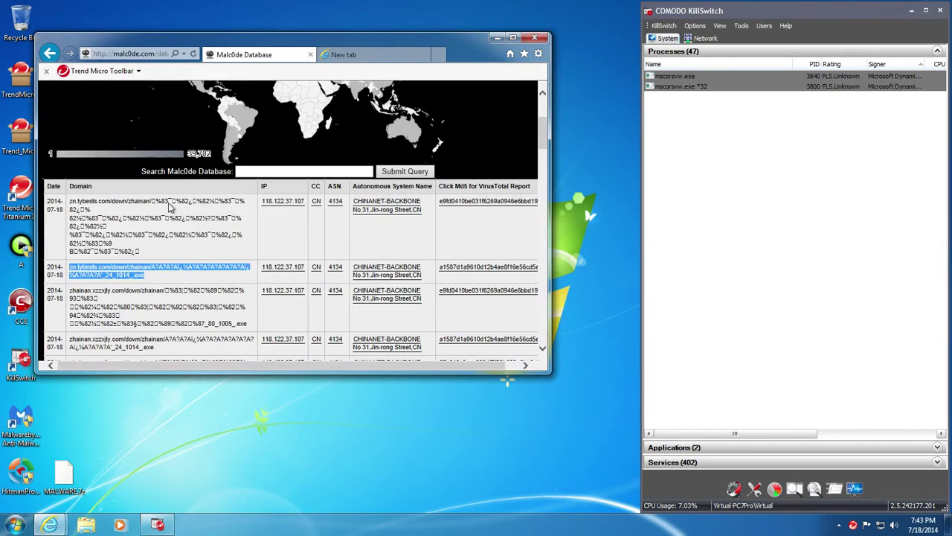
{"action": "scroll", "coordinate": [590, 214], "scroll_direction": "down", "scroll_amount": 1}
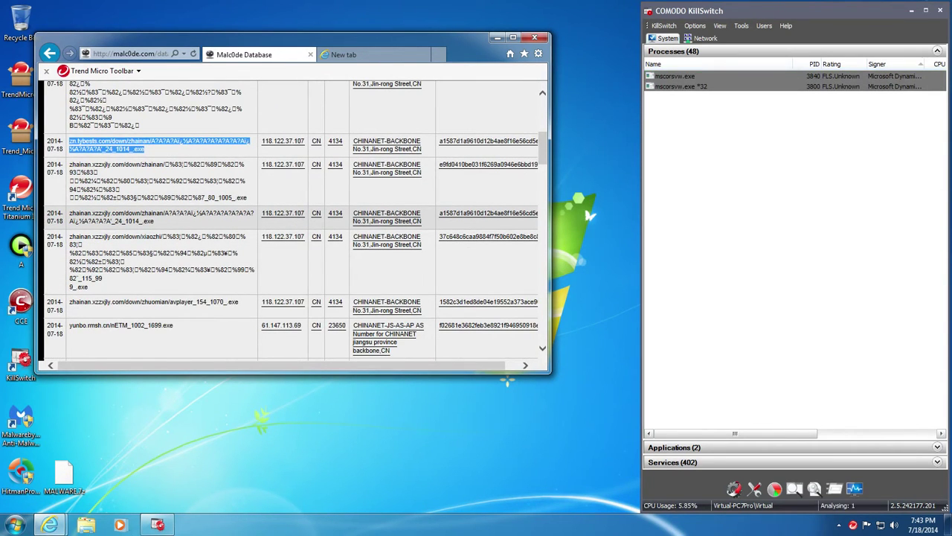
{"action": "scroll", "coordinate": [123, 255], "scroll_direction": "down", "scroll_amount": 2}
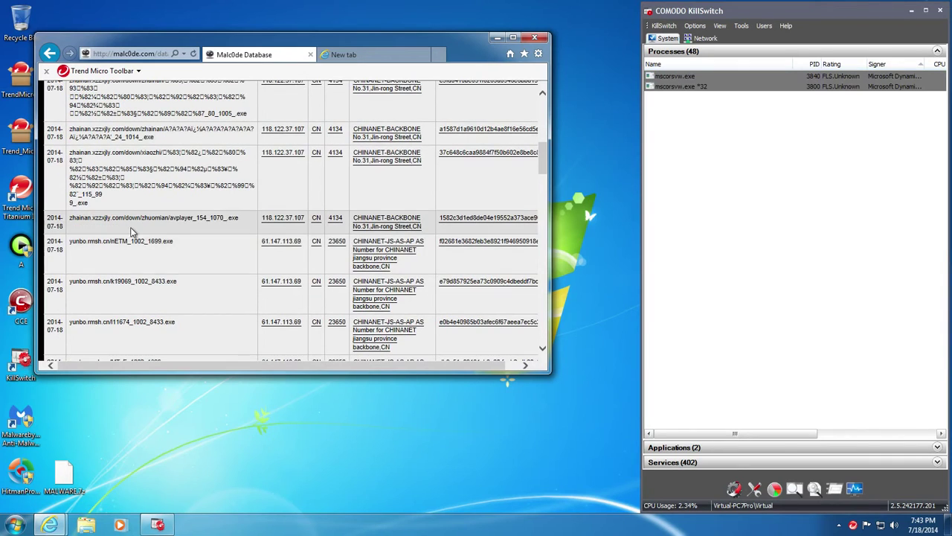
{"action": "triple_click", "coordinate": [140, 226]}
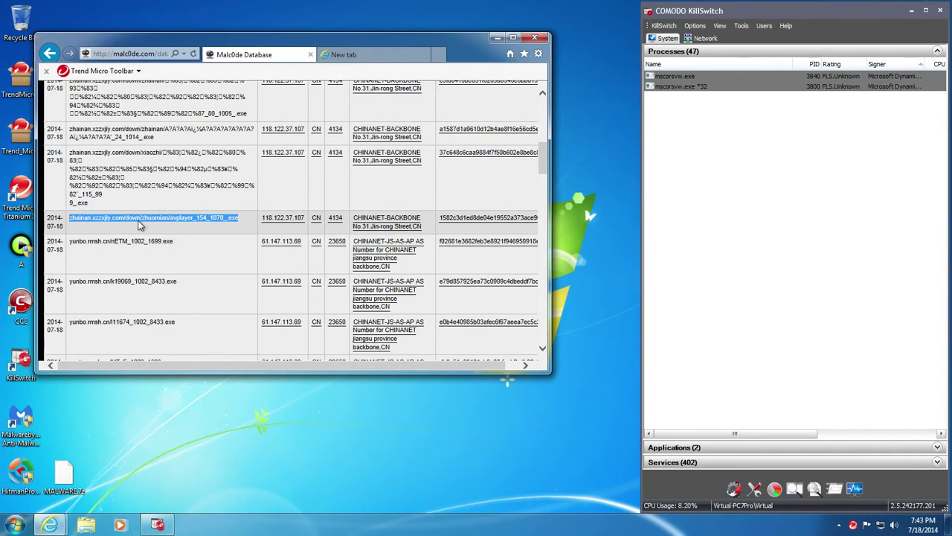
{"action": "left_click", "coordinate": [358, 59]}
{"action": "type", "text": "http://zhainan.xzzjly.com"}
{"action": "key", "text": "Return"}
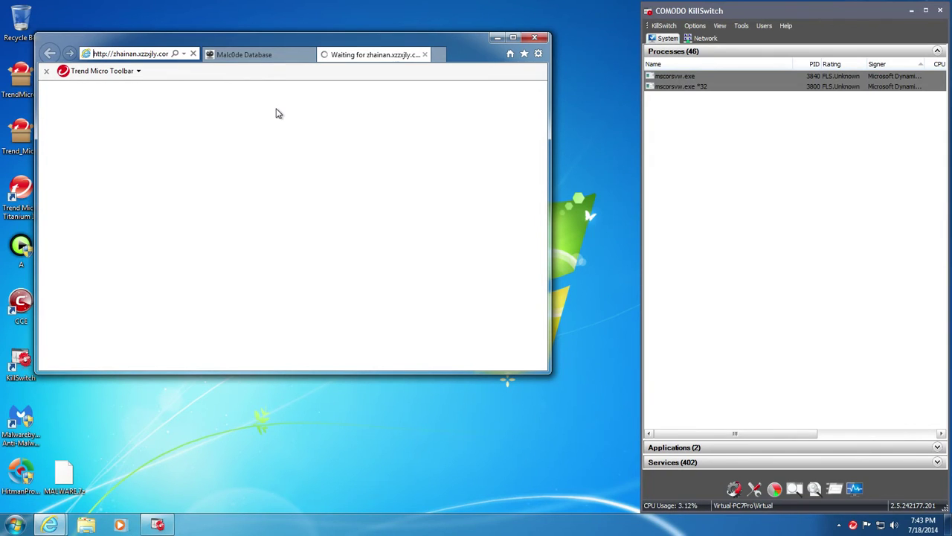
- Copy the yunbo.rmsh.cn/nETM_1002_1699.exe address from the Malc0de list and load it in the second tab
{"action": "left_click", "coordinate": [268, 56]}
{"action": "left_click_drag", "start_coordinate": [69, 200], "coordinate": [164, 199]}
{"action": "key", "text": "ctrl+c"}
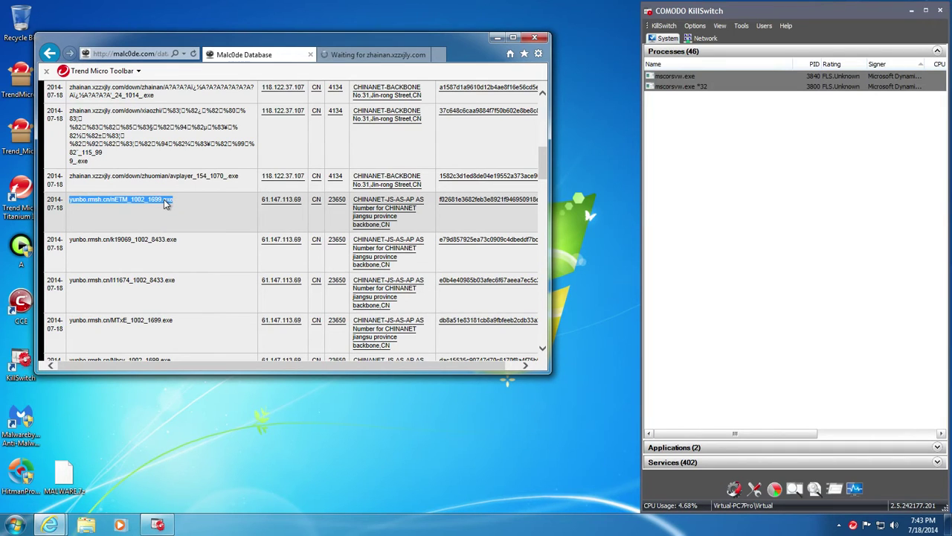
{"action": "left_click", "coordinate": [322, 61]}
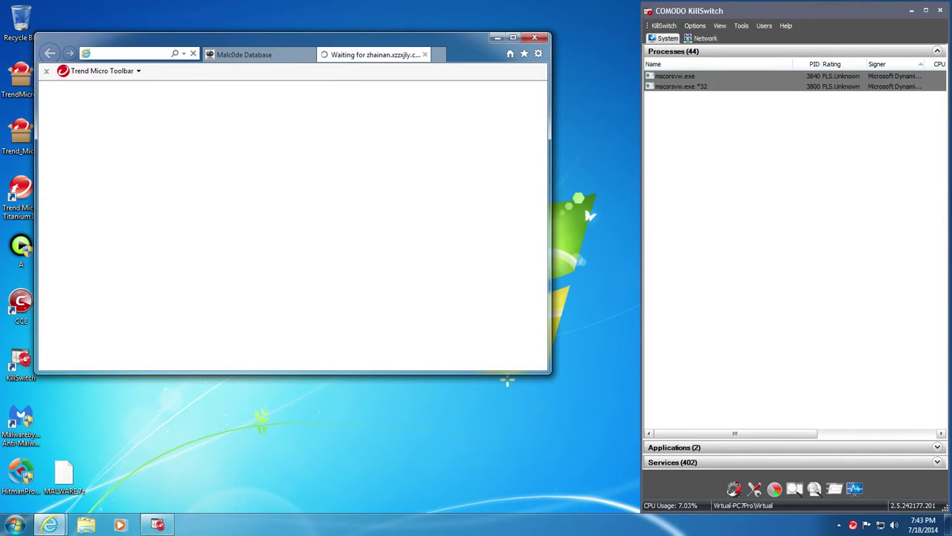
{"action": "key", "text": "ctrl+v"}
{"action": "key", "text": "Return"}
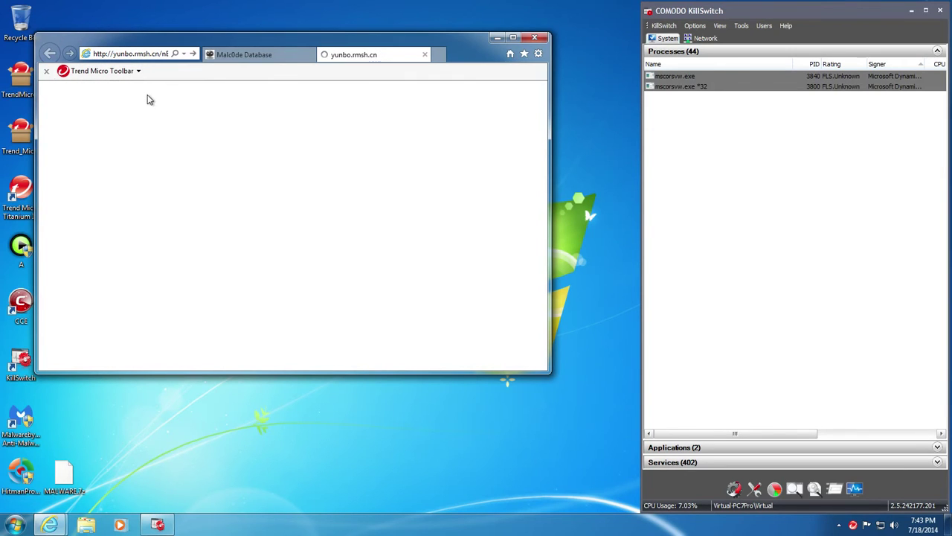
{"action": "left_click", "coordinate": [266, 58]}
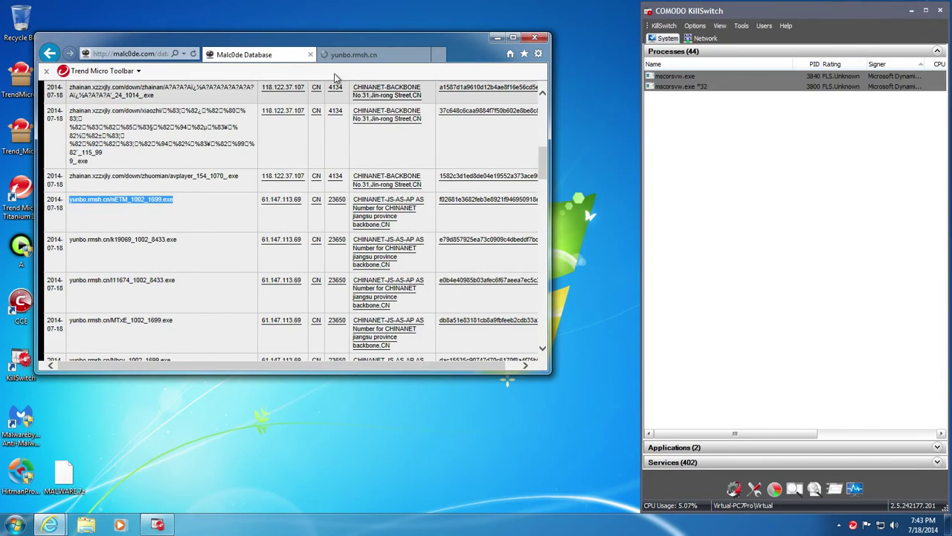
{"action": "left_click", "coordinate": [355, 60]}
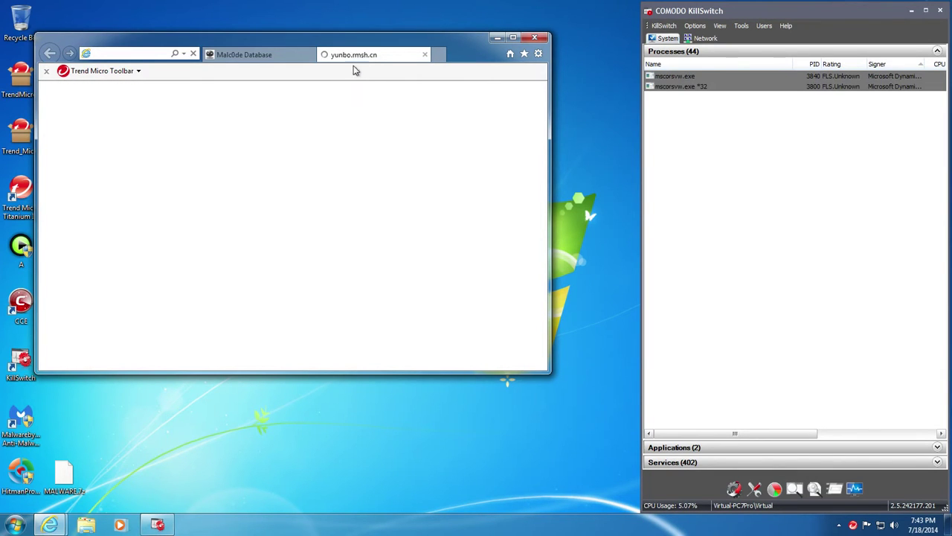
- Load the yourinstaller.com/o/FlashPlayerPro/Player-Chrome.exe?mode=dl address from the Malc0de list in the second tab
{"action": "left_click", "coordinate": [272, 60]}
{"action": "scroll", "coordinate": [154, 221], "scroll_direction": "down", "scroll_amount": 5}
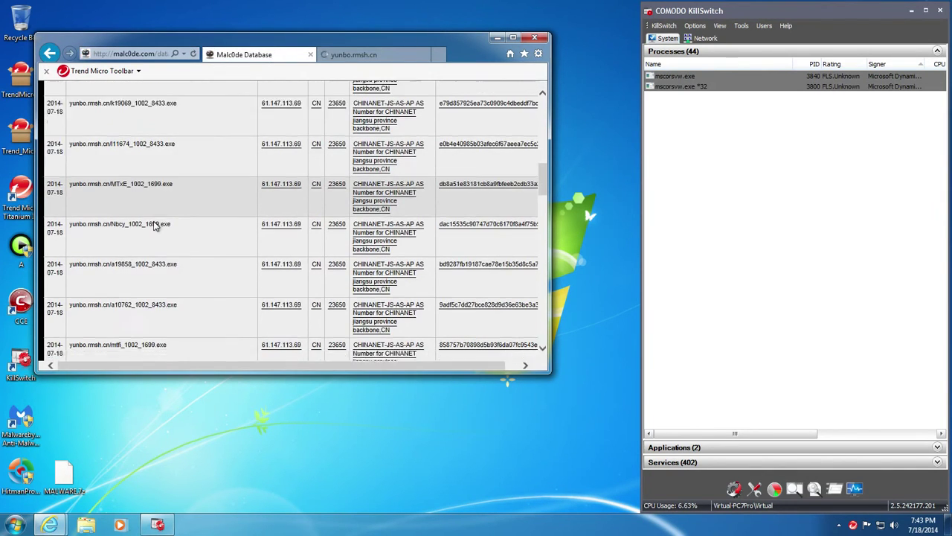
{"action": "scroll", "coordinate": [153, 213], "scroll_direction": "down", "scroll_amount": 10}
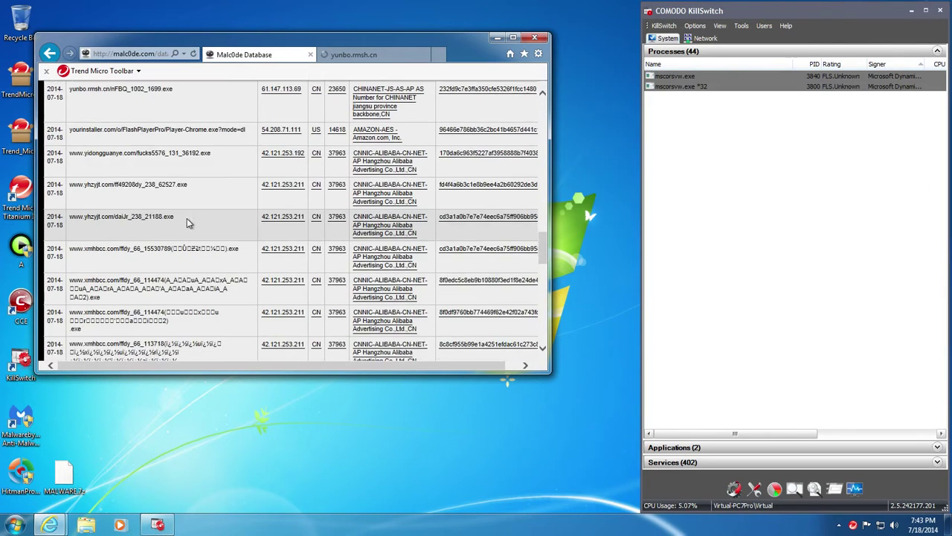
{"action": "triple_click", "coordinate": [174, 170]}
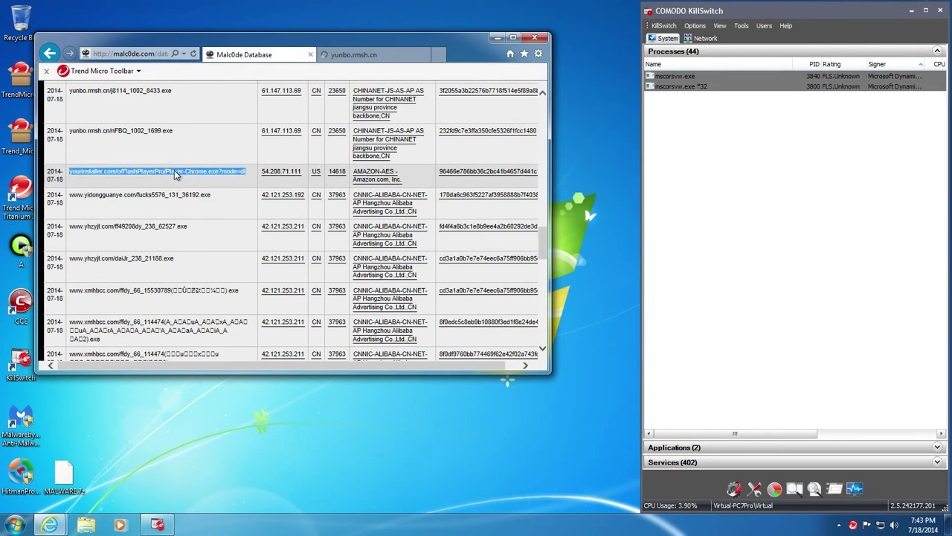
{"action": "left_click", "coordinate": [349, 58]}
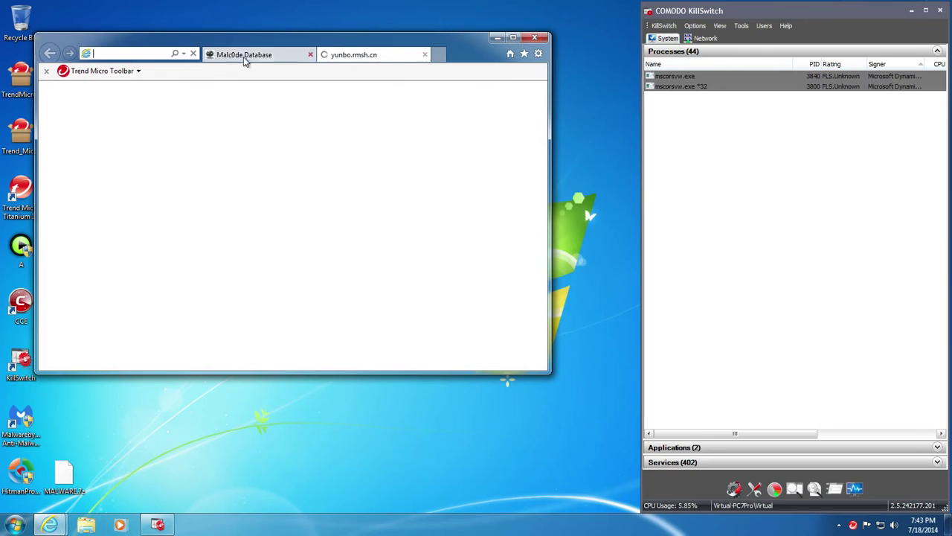
{"action": "type", "text": "yourinstaller.com"}
{"action": "key", "text": "Return"}
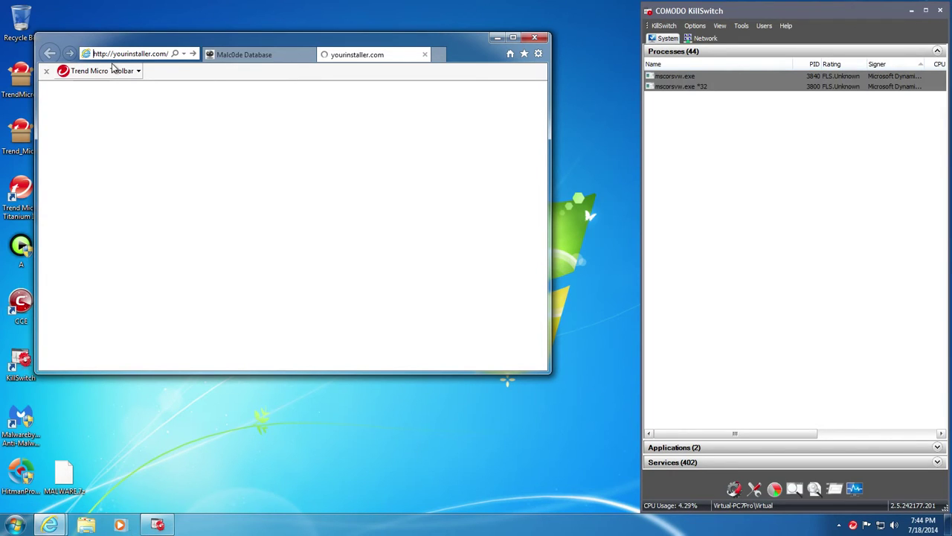
- Check the internet connection by loading the Google home page in a new tab, and close that tab
{"action": "left_click", "coordinate": [438, 55]}
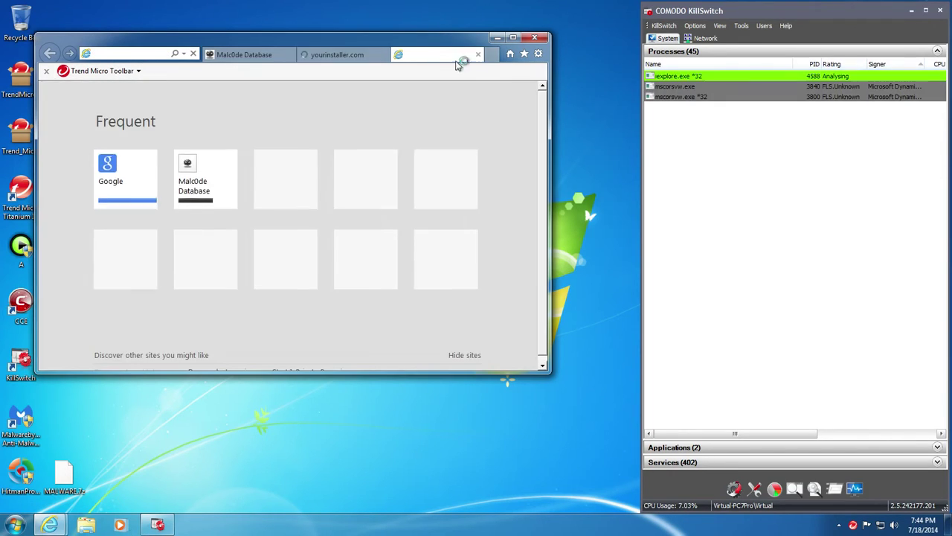
{"action": "left_click", "coordinate": [510, 55]}
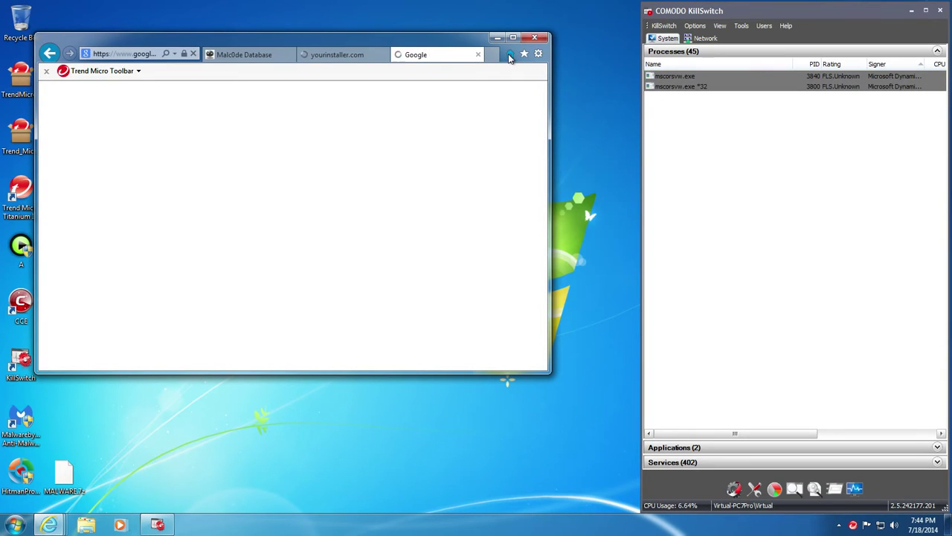
{"action": "left_click", "coordinate": [477, 56]}
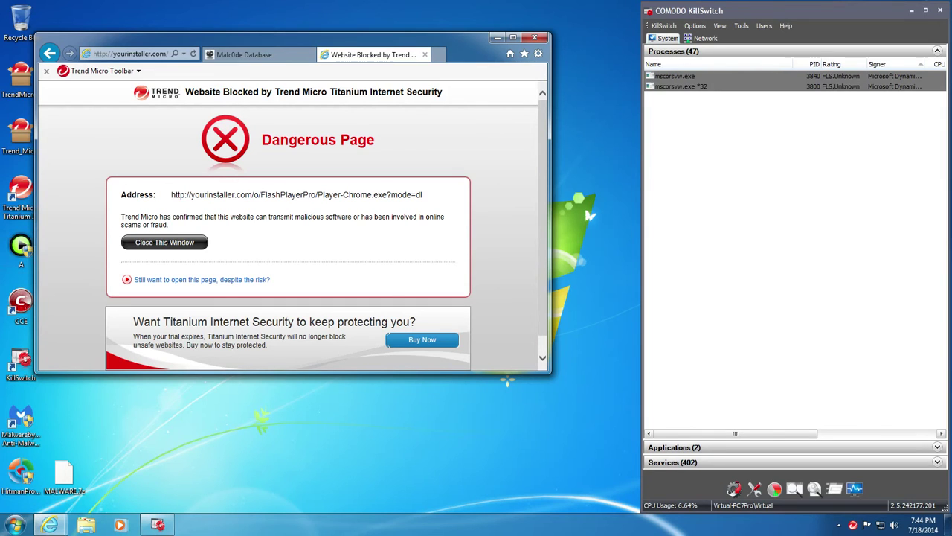
{"action": "left_click", "coordinate": [248, 57]}
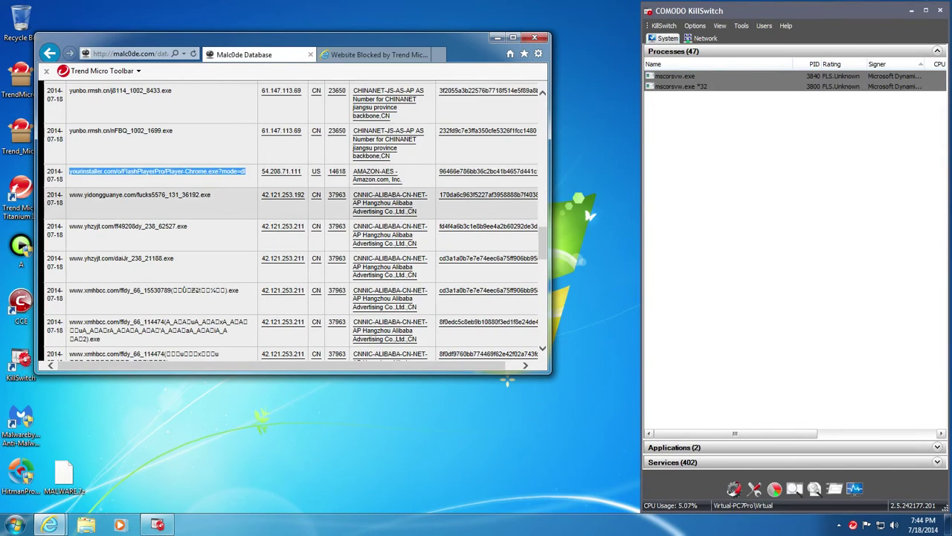
{"action": "triple_click", "coordinate": [147, 192]}
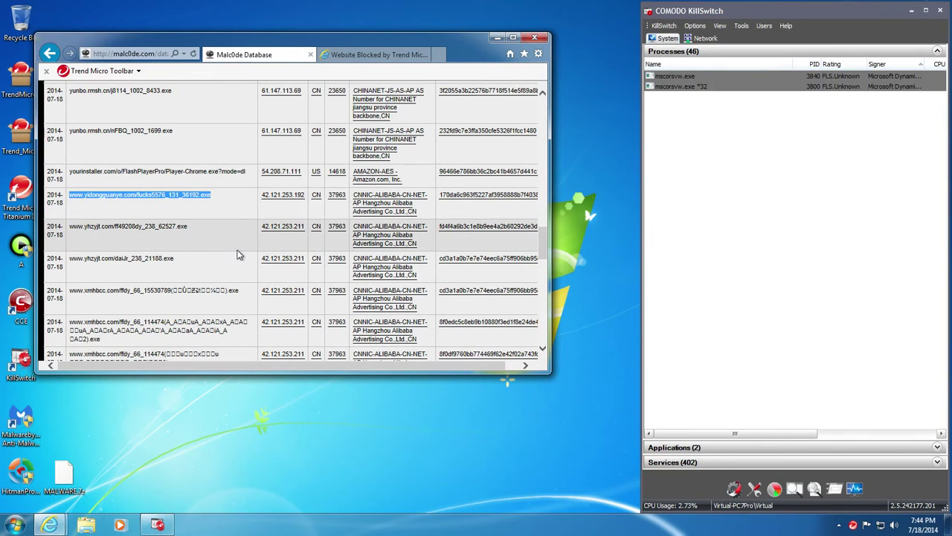
{"action": "left_click", "coordinate": [384, 55]}
{"action": "left_click", "coordinate": [127, 54]}
{"action": "key", "text": "ctrl+v"}
{"action": "key", "text": "Return"}
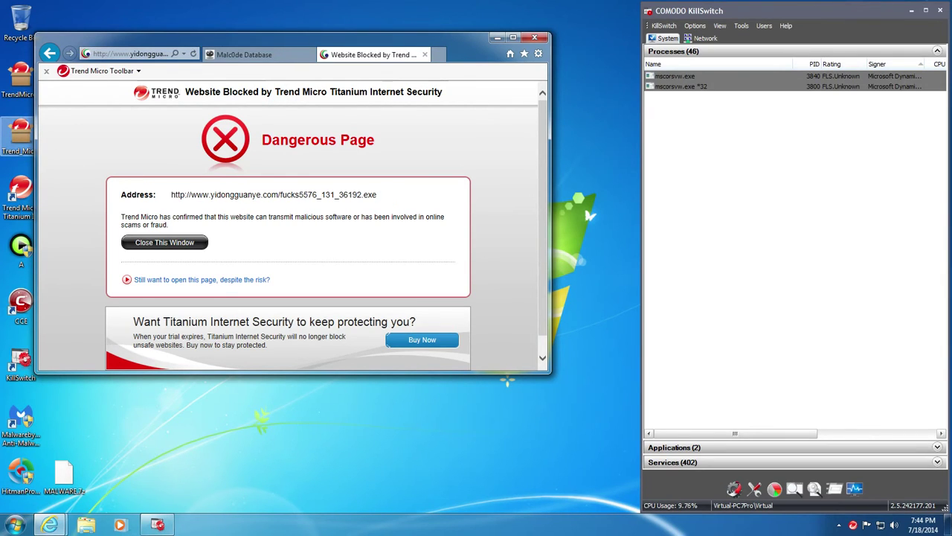
{"action": "left_click", "coordinate": [290, 57]}
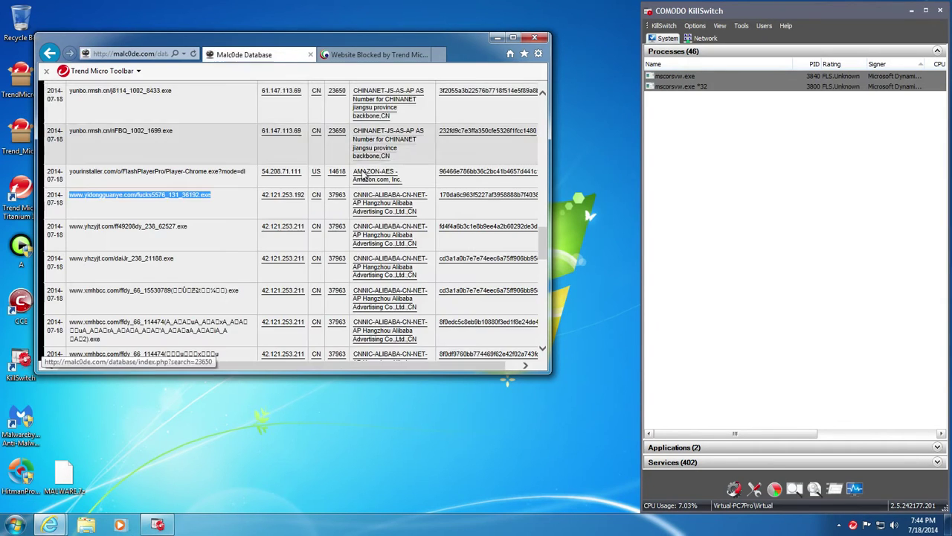
{"action": "scroll", "coordinate": [234, 243], "scroll_direction": "down", "scroll_amount": 1}
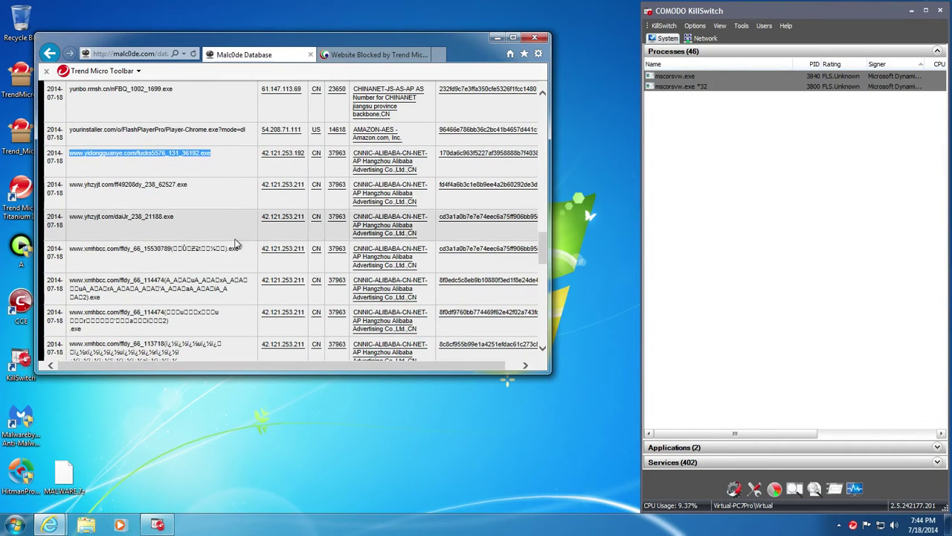
{"action": "triple_click", "coordinate": [140, 192]}
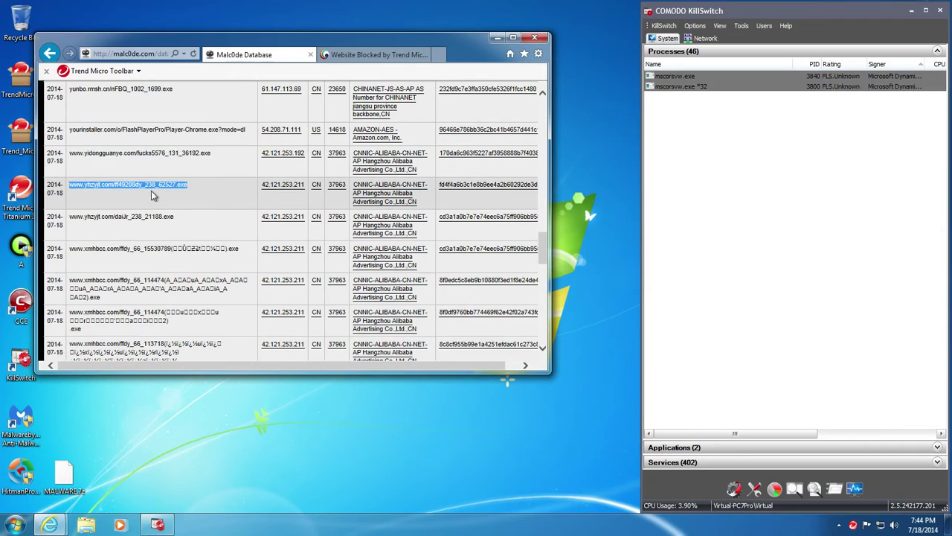
{"action": "left_click", "coordinate": [372, 54]}
{"action": "left_click", "coordinate": [130, 54]}
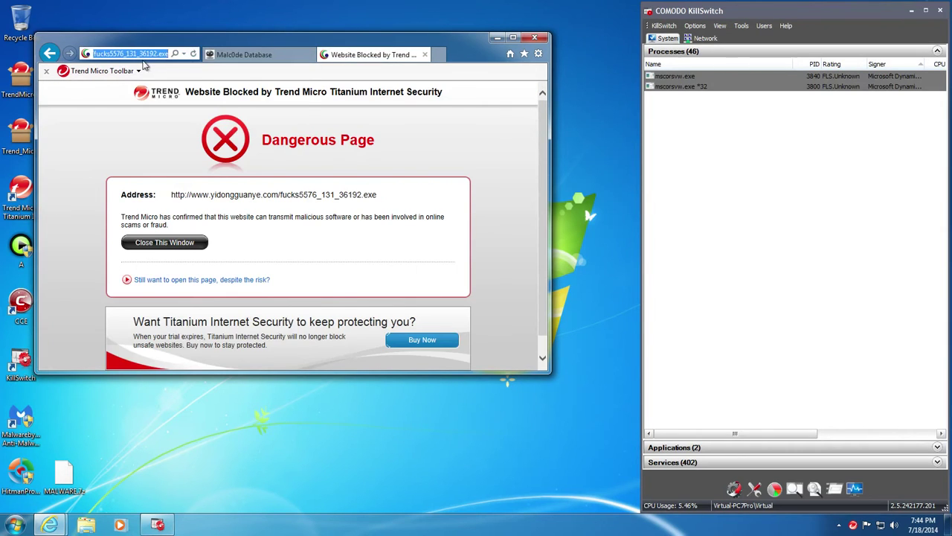
{"action": "key", "text": "ctrl+v"}
{"action": "key", "text": "Return"}
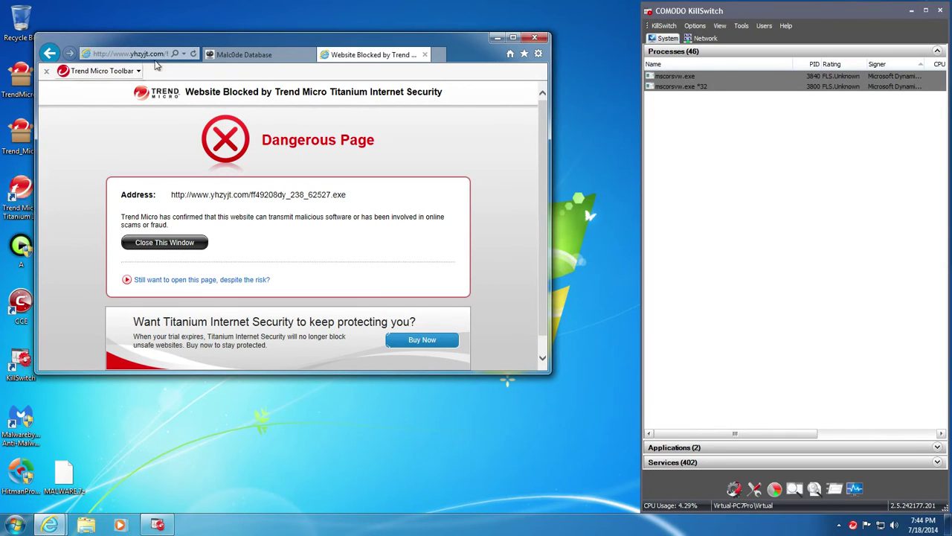
{"action": "key", "text": "ctrl+Tab"}
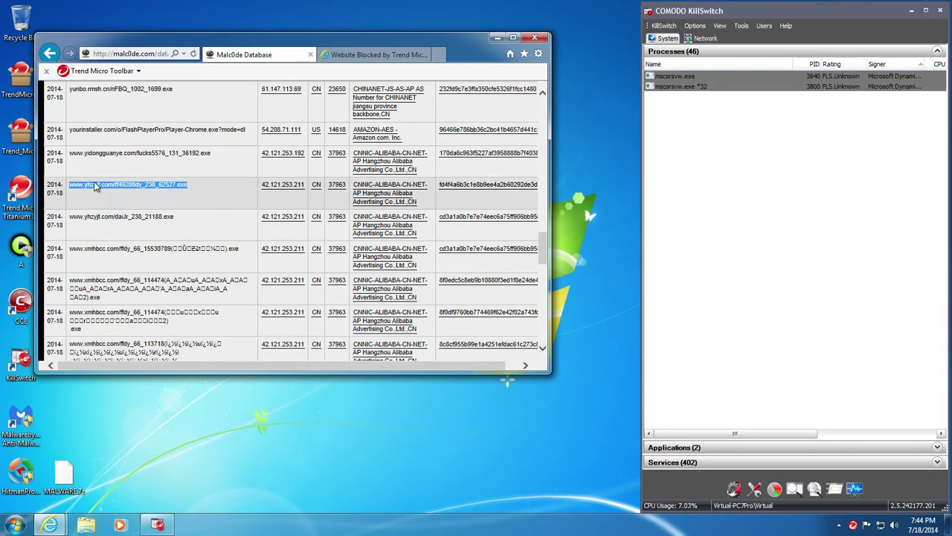
{"action": "left_click", "coordinate": [95, 246]}
{"action": "triple_click", "coordinate": [91, 250]}
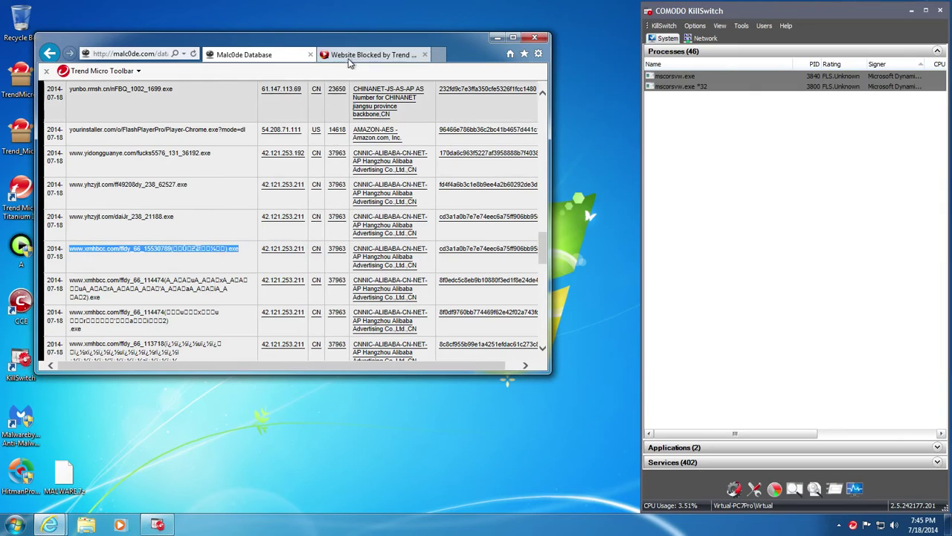
{"action": "left_click", "coordinate": [372, 54]}
{"action": "left_click", "coordinate": [138, 56]}
{"action": "key", "text": "ctrl+v"}
{"action": "key", "text": "Return"}
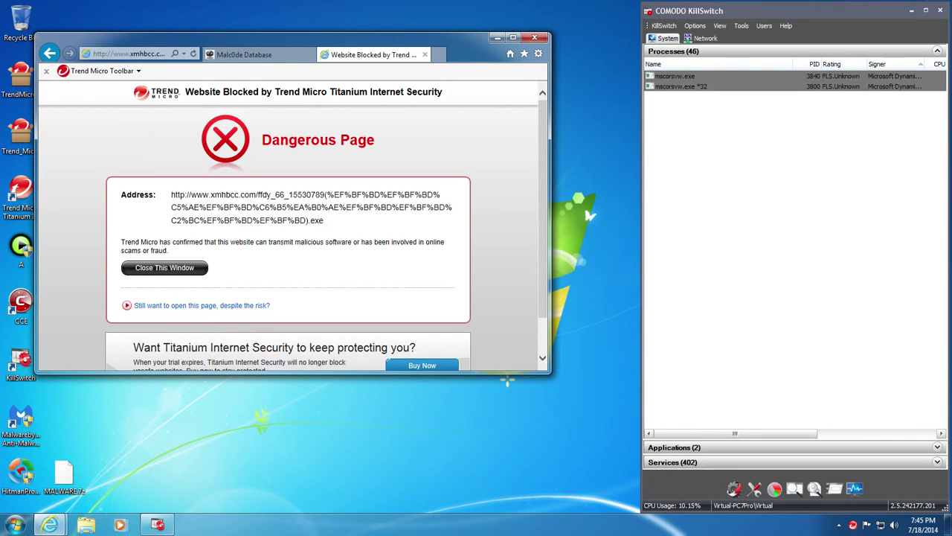
{"action": "key", "text": "ctrl+shift+Tab"}
{"action": "scroll", "coordinate": [290, 223], "scroll_direction": "down", "scroll_amount": 3}
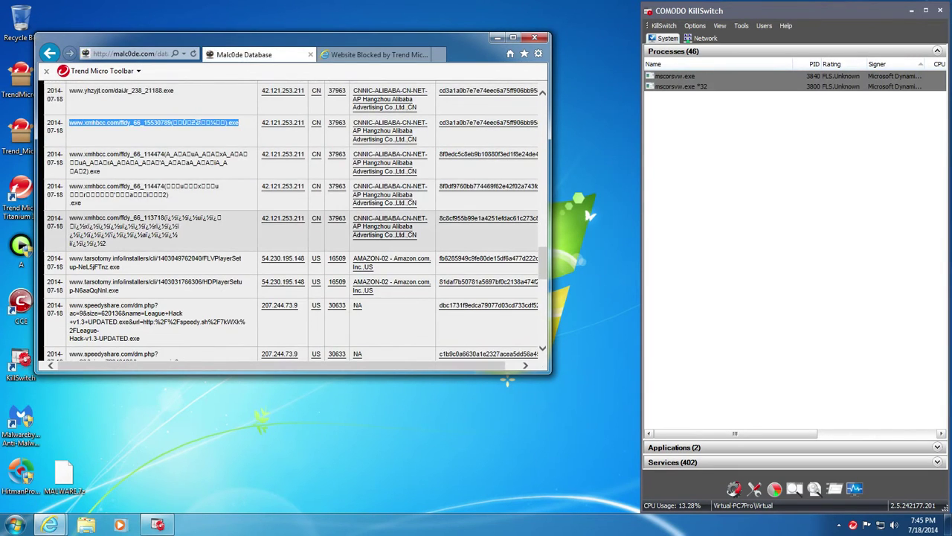
{"action": "scroll", "coordinate": [290, 223], "scroll_direction": "down", "scroll_amount": 3}
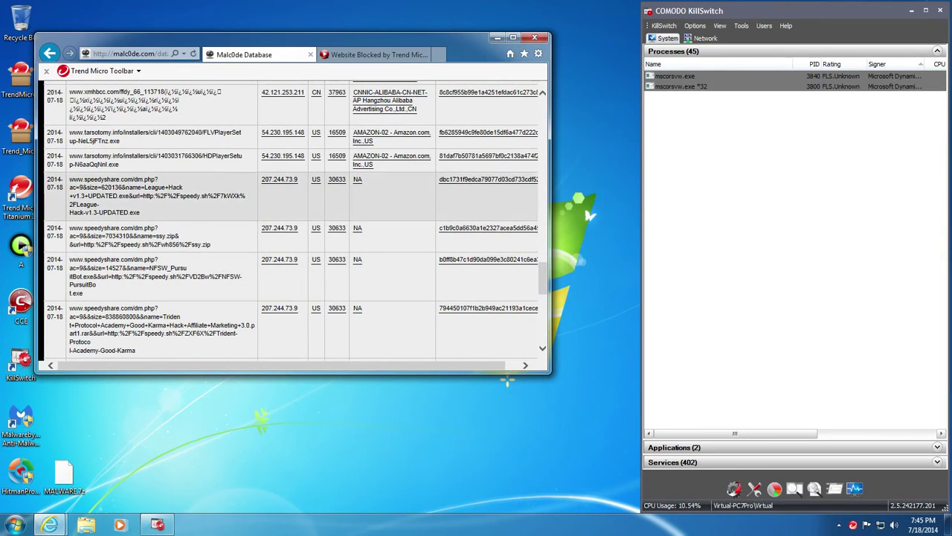
{"action": "triple_click", "coordinate": [116, 195]}
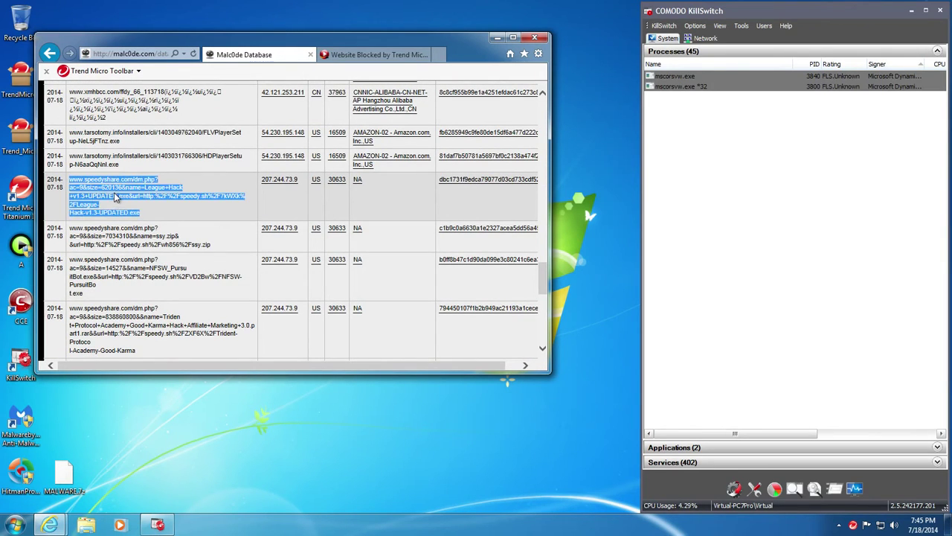
{"action": "left_click", "coordinate": [365, 54]}
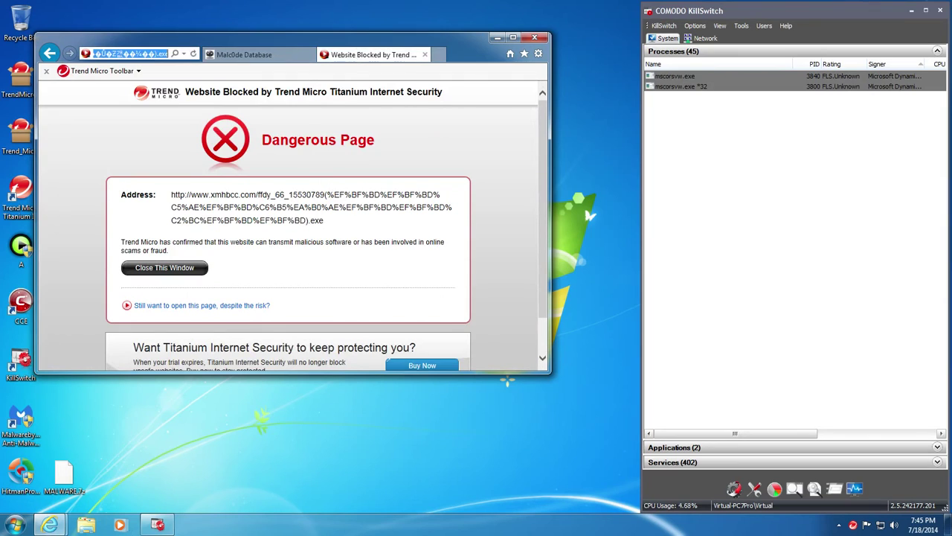
{"action": "key", "text": "ctrl+v"}
{"action": "key", "text": "Return"}
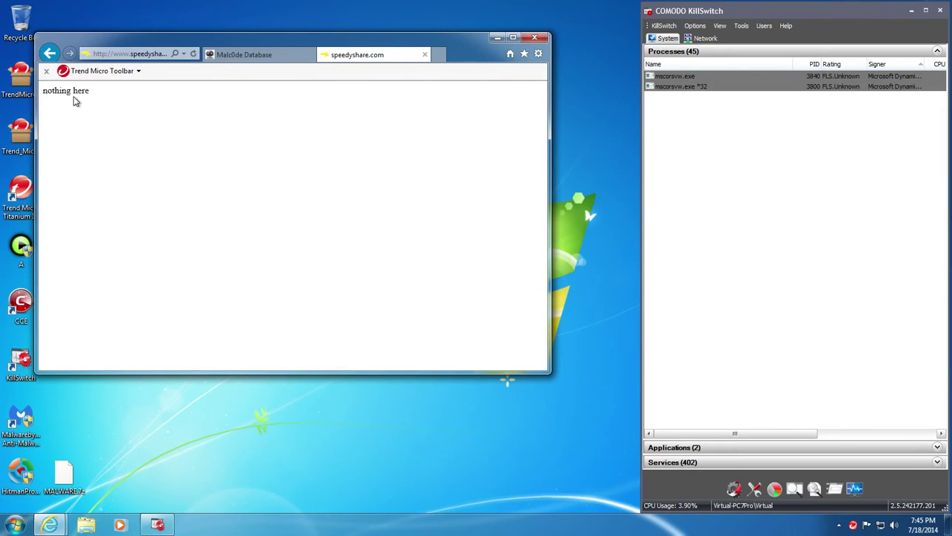
{"action": "left_click", "coordinate": [278, 56]}
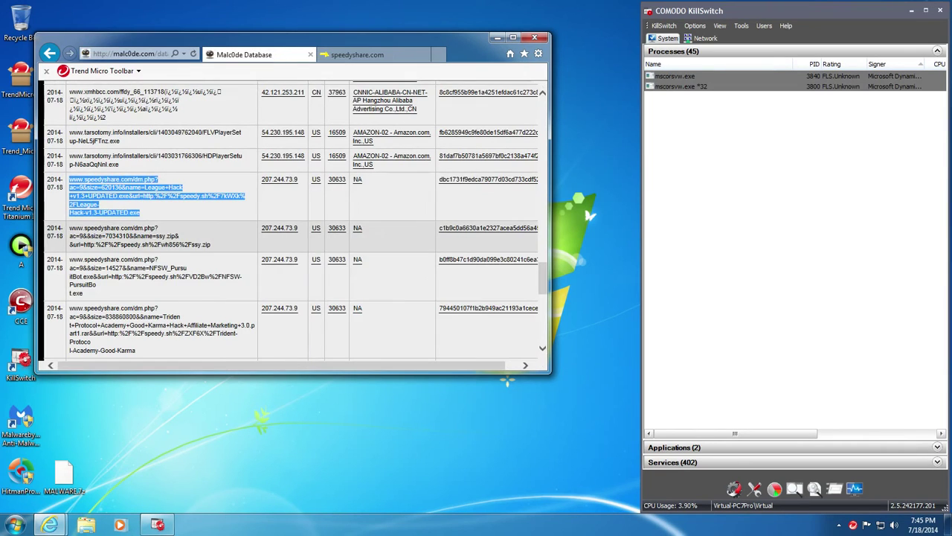
{"action": "scroll", "coordinate": [116, 301], "scroll_direction": "down", "scroll_amount": 4}
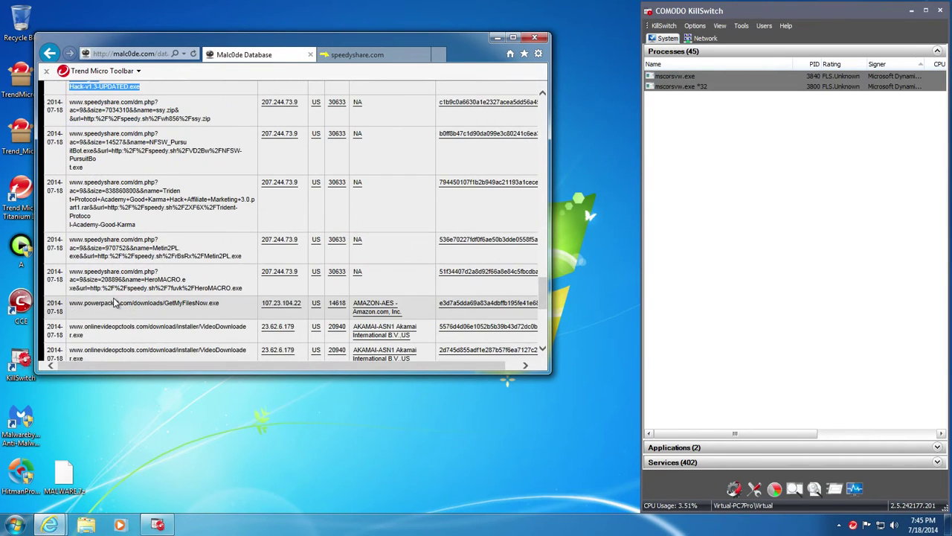
{"action": "triple_click", "coordinate": [116, 305]}
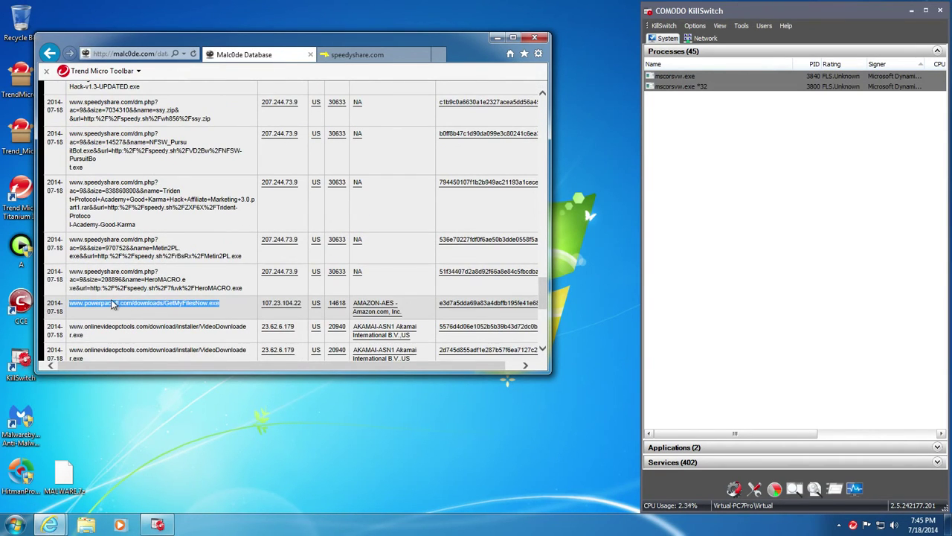
{"action": "left_click", "coordinate": [357, 54]}
{"action": "left_click", "coordinate": [131, 54]}
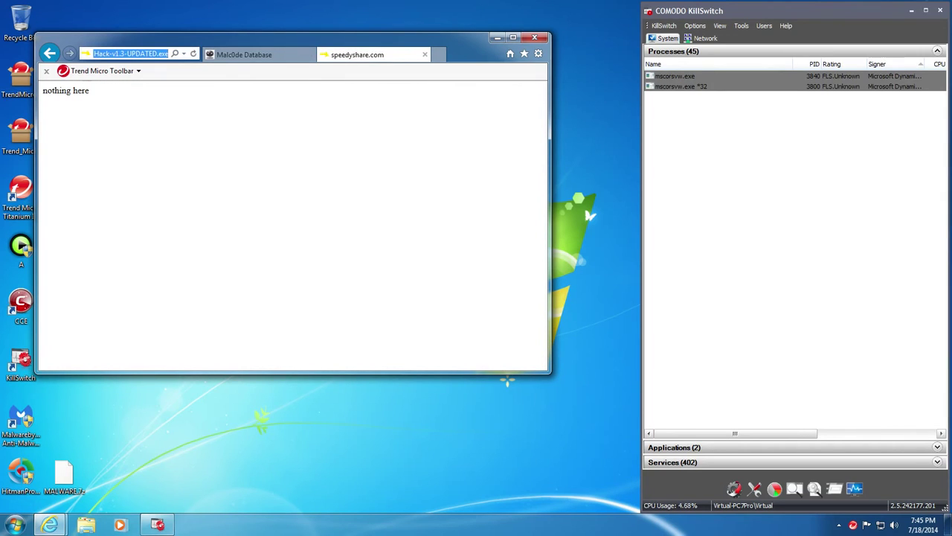
{"action": "key", "text": "ctrl+v"}
{"action": "key", "text": "Return"}
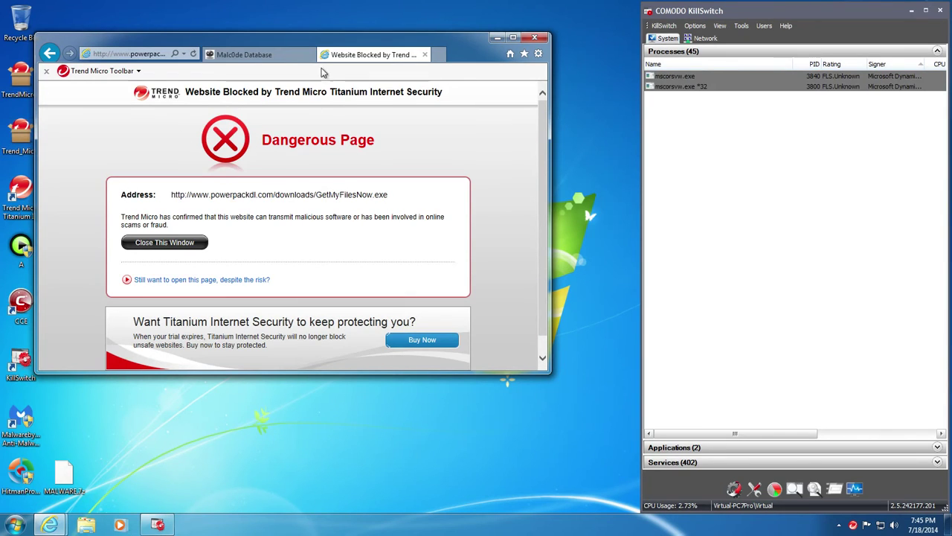
- Open the MalwareBlacklist.com favorite in the first tab and enlarge the browser window to look over its URL list
{"action": "left_click", "coordinate": [246, 55]}
{"action": "left_click", "coordinate": [520, 55]}
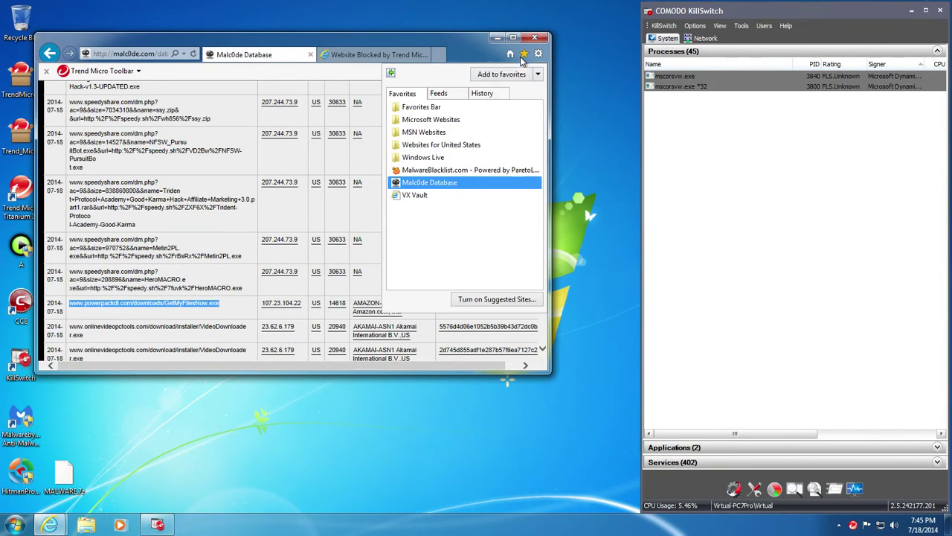
{"action": "left_click", "coordinate": [426, 171]}
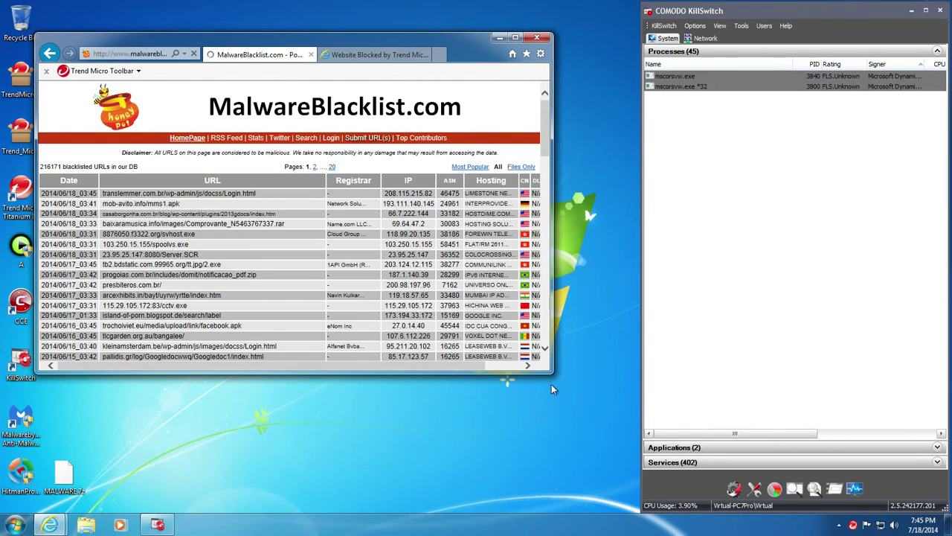
{"action": "left_click_drag", "start_coordinate": [552, 374], "coordinate": [585, 444]}
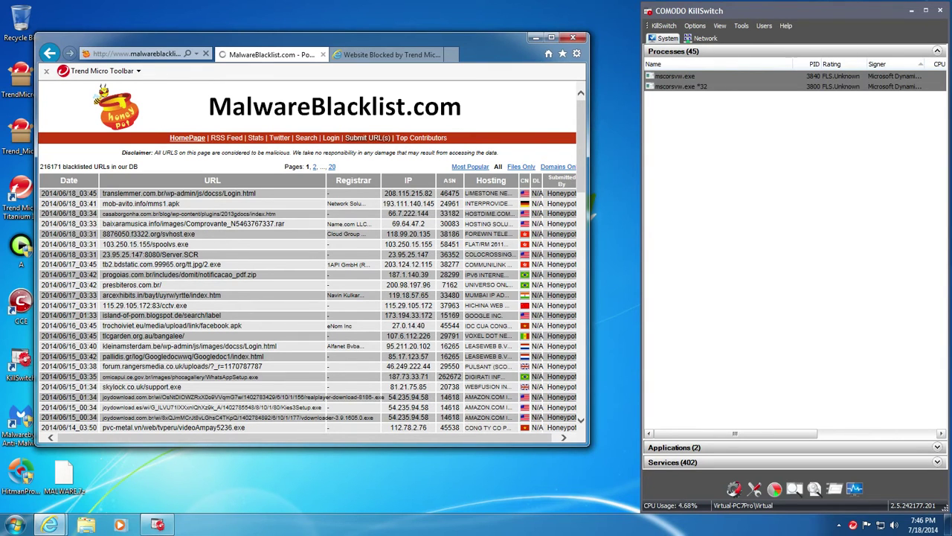
{"action": "scroll", "coordinate": [511, 91], "scroll_direction": "down", "scroll_amount": 5}
{"action": "scroll", "coordinate": [510, 92], "scroll_direction": "up", "scroll_amount": 5}
- Open the VX Vault favorite in the first tab and load its newest nedfi.com/spr.exe address in the second tab
{"action": "left_click", "coordinate": [564, 54]}
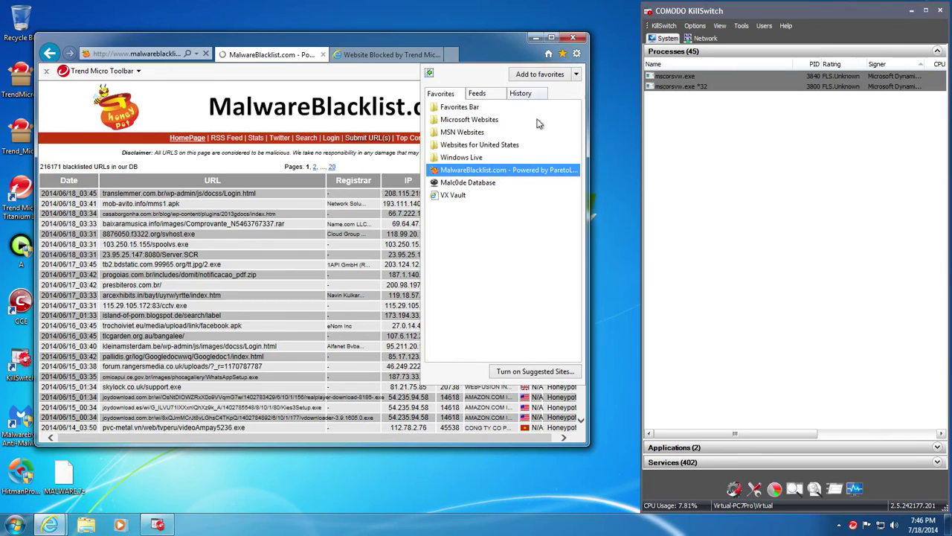
{"action": "left_click", "coordinate": [467, 199]}
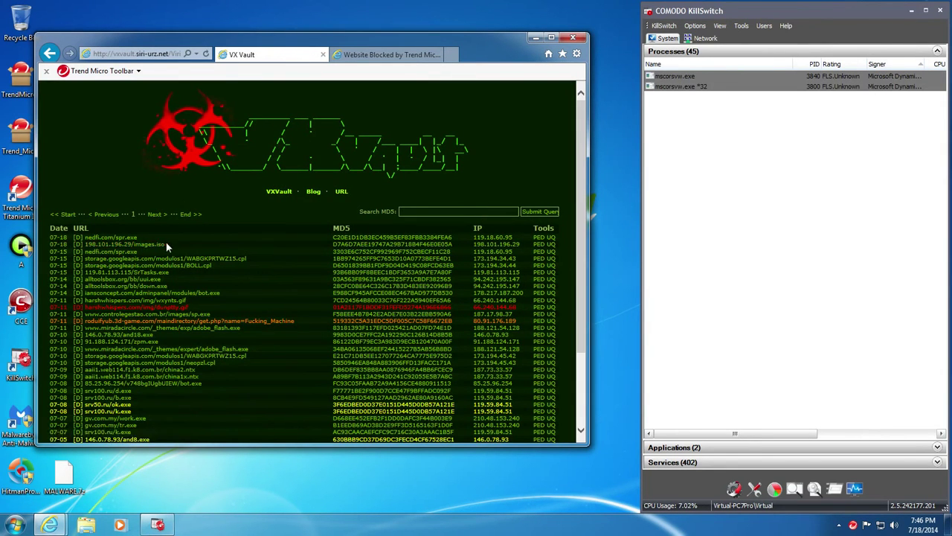
{"action": "left_click_drag", "start_coordinate": [141, 239], "coordinate": [85, 239]}
{"action": "key", "text": "ctrl+c"}
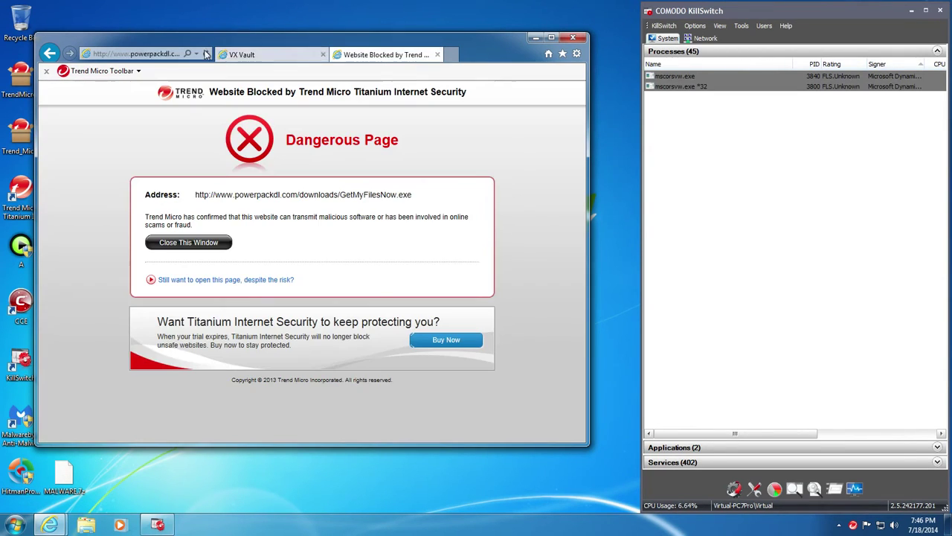
{"action": "left_click", "coordinate": [385, 57]}
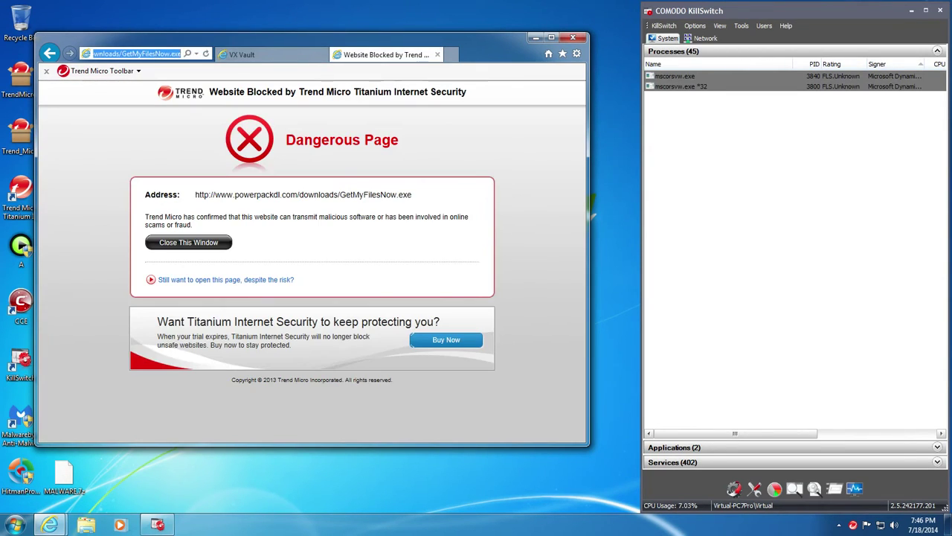
{"action": "key", "text": "ctrl+v"}
{"action": "key", "text": "Return"}
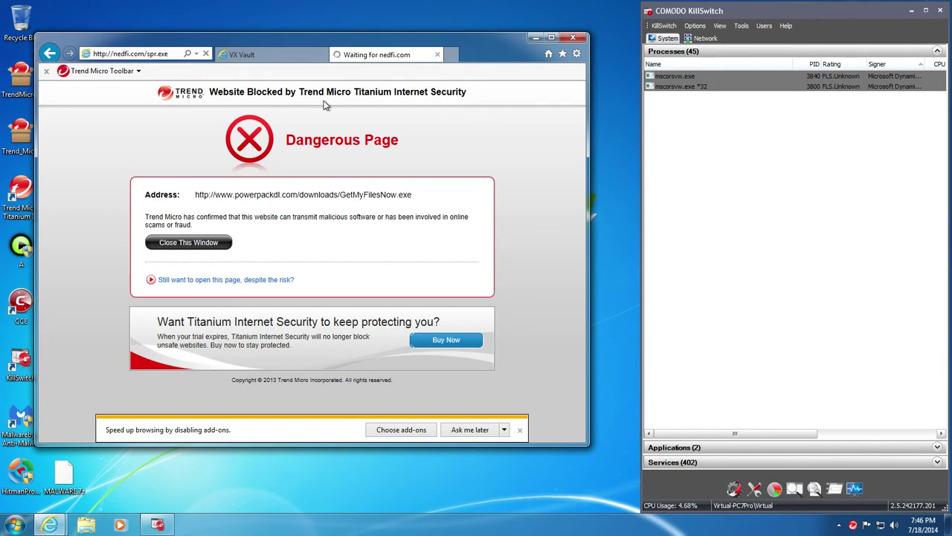
{"action": "left_click", "coordinate": [519, 429]}
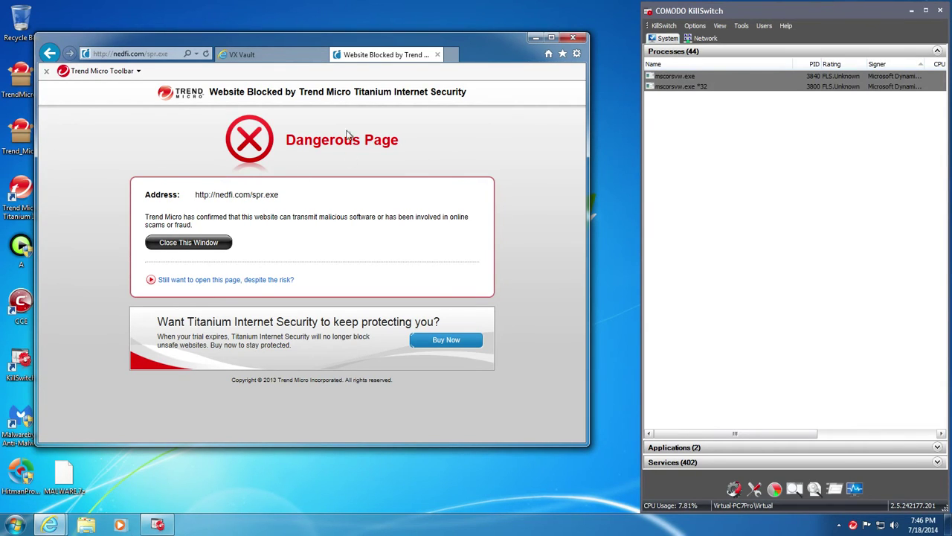
- Go to the malwaredomainlist site in the first tab and open its Malware Domain List page
{"action": "left_click", "coordinate": [301, 56]}
{"action": "left_click", "coordinate": [565, 58]}
{"action": "left_click", "coordinate": [172, 54]}
{"action": "type", "text": "malw"}
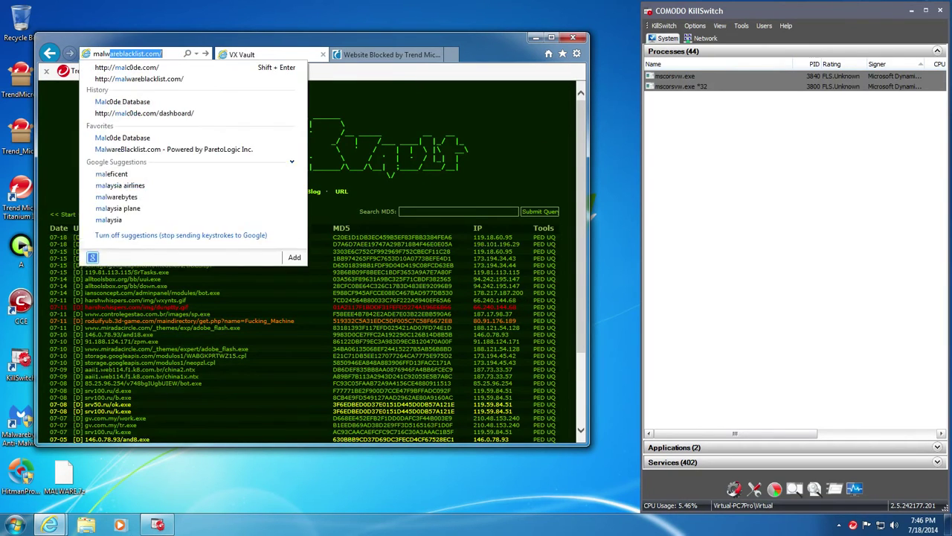
{"action": "type", "text": "aredomainlist."}
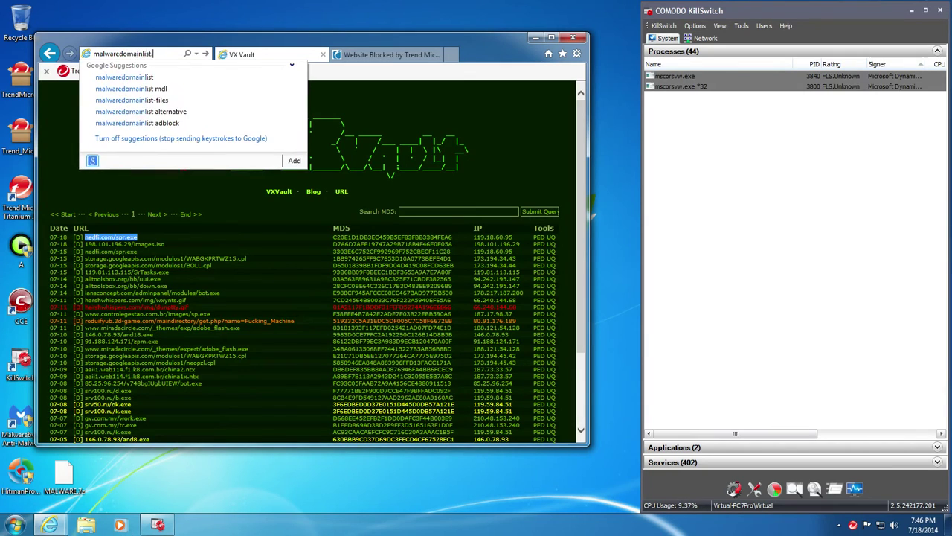
{"action": "key", "text": "Return"}
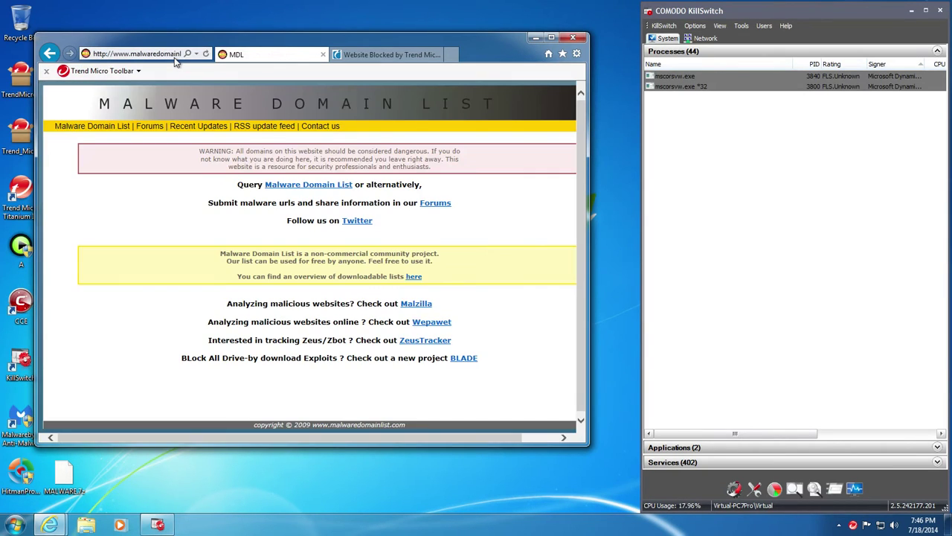
{"action": "left_click", "coordinate": [93, 126]}
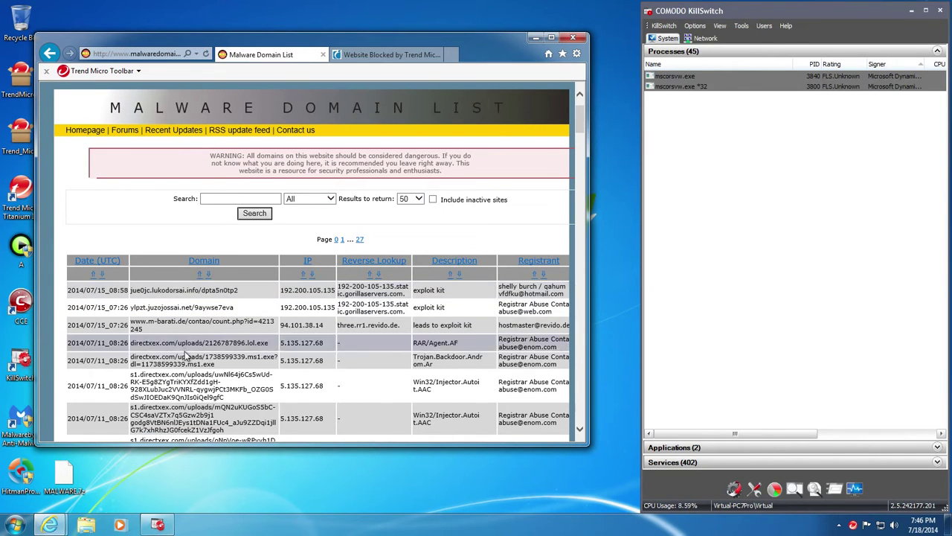
- Load the first Malware Domain List entry, the exploit kit address on jue0jc.lukodorsai.info, in the second tab
{"action": "triple_click", "coordinate": [206, 294]}
{"action": "key", "text": "ctrl+c"}
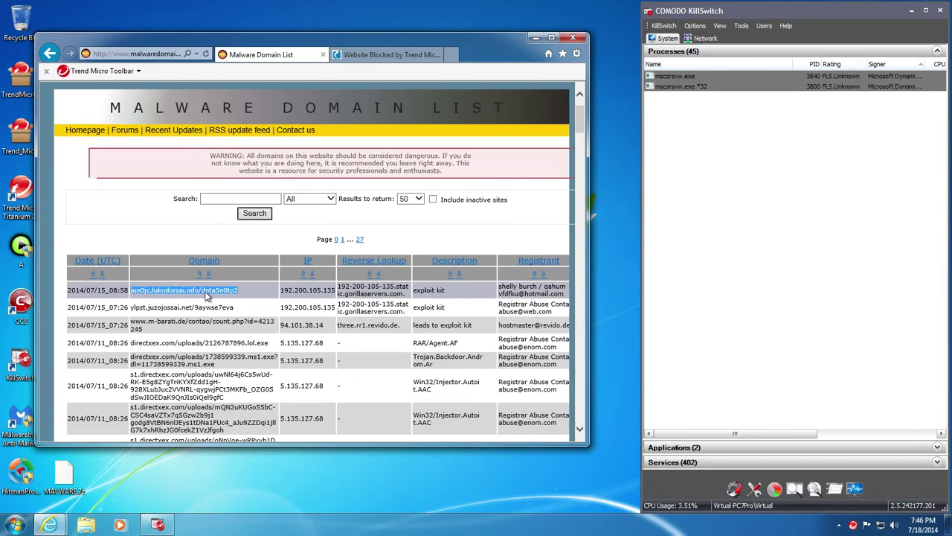
{"action": "left_click", "coordinate": [402, 55]}
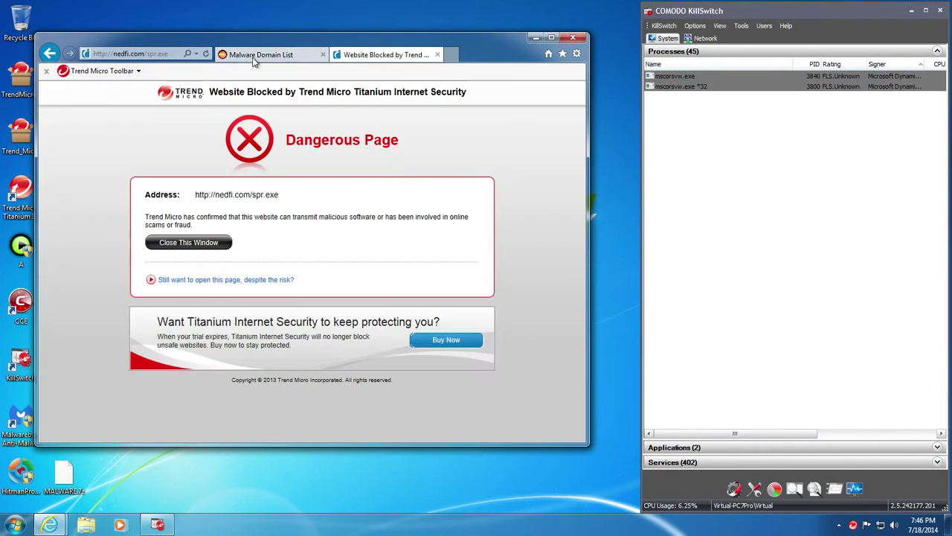
{"action": "left_click", "coordinate": [134, 54]}
{"action": "key", "text": "ctrl+v"}
{"action": "key", "text": "Return"}
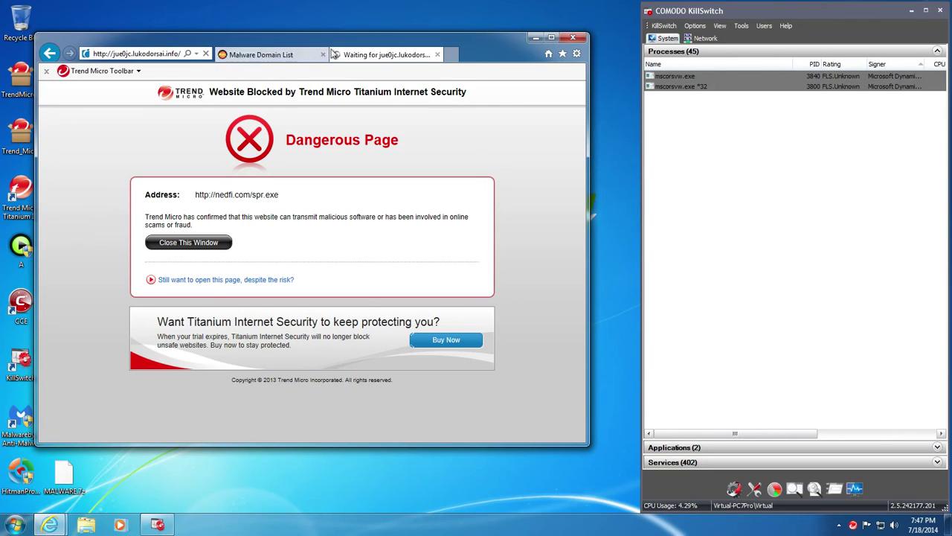
- Return the first tab to the malc0de.com site and open the Malc0de Database
{"action": "left_click", "coordinate": [298, 55]}
{"action": "left_click", "coordinate": [134, 53]}
{"action": "type", "text": "malc"}
{"action": "key", "text": "Return"}
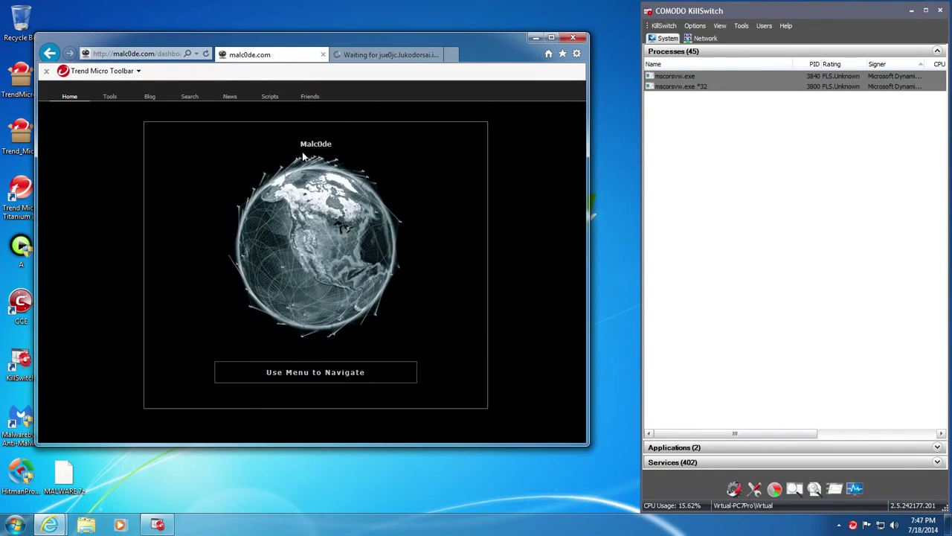
{"action": "left_click", "coordinate": [109, 95]}
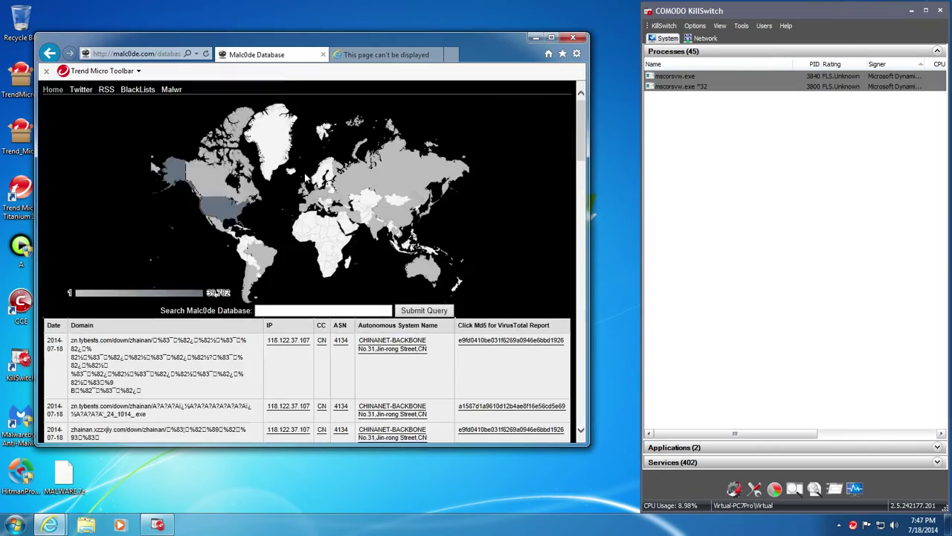
{"action": "scroll", "coordinate": [297, 216], "scroll_direction": "down", "scroll_amount": 10}
{"action": "scroll", "coordinate": [295, 216], "scroll_direction": "down", "scroll_amount": 12}
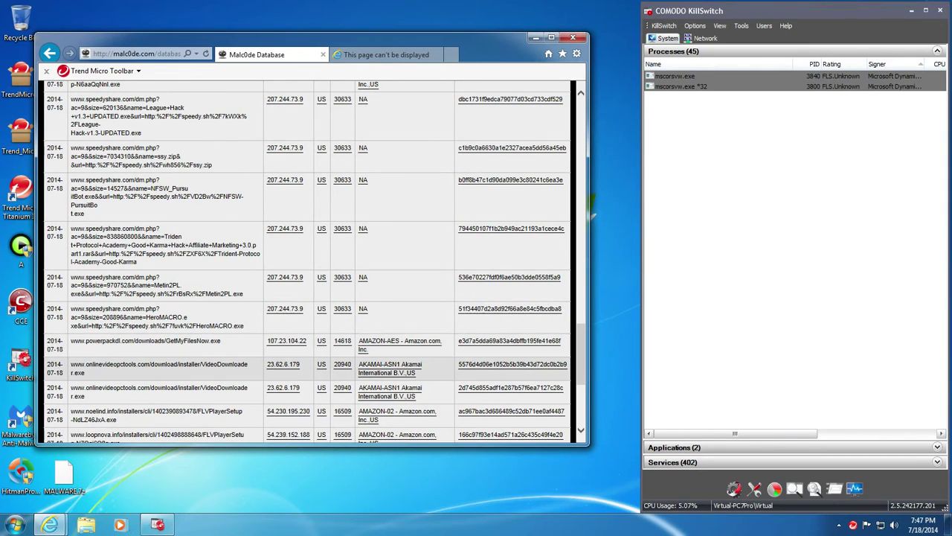
{"action": "triple_click", "coordinate": [119, 363]}
{"action": "key", "text": "ctrl+c"}
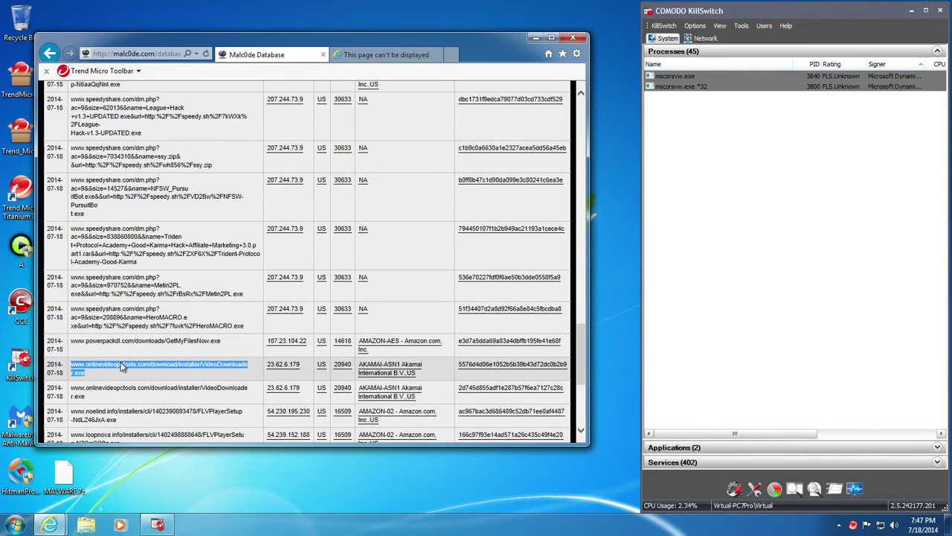
{"action": "left_click", "coordinate": [386, 54]}
{"action": "left_click", "coordinate": [173, 57]}
{"action": "key", "text": "ctrl+v"}
{"action": "key", "text": "Return"}
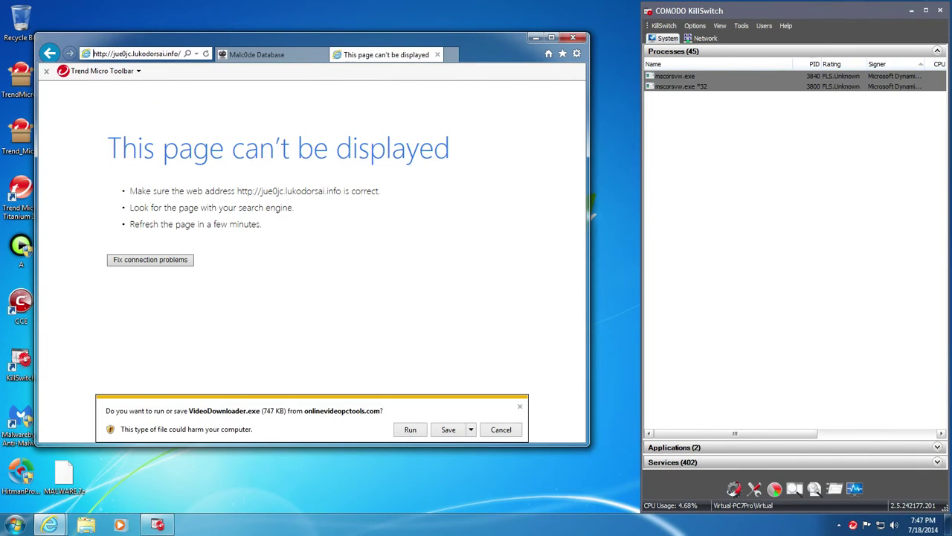
- Run VideoDownloader.exe, allow it to make changes to the computer, and accept the installer's license agreement
{"action": "left_click", "coordinate": [408, 430]}
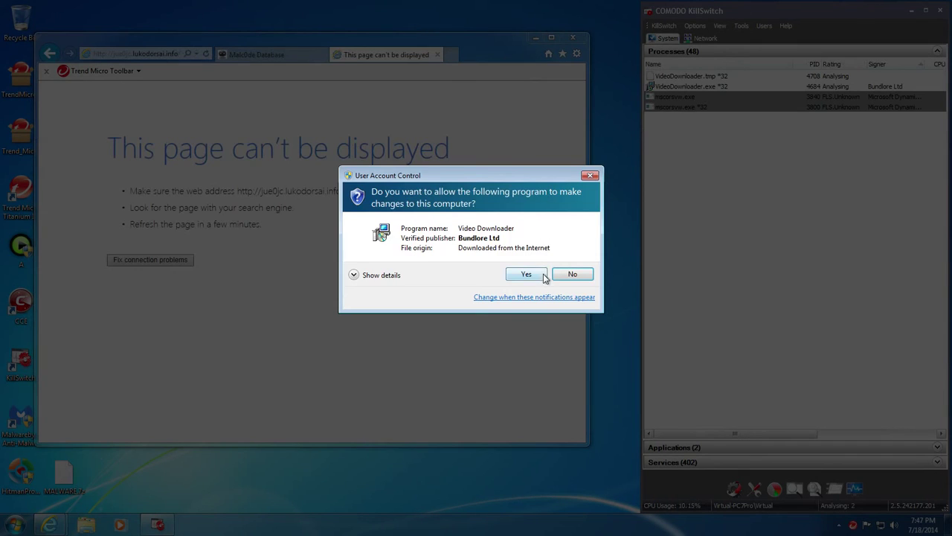
{"action": "left_click", "coordinate": [543, 277]}
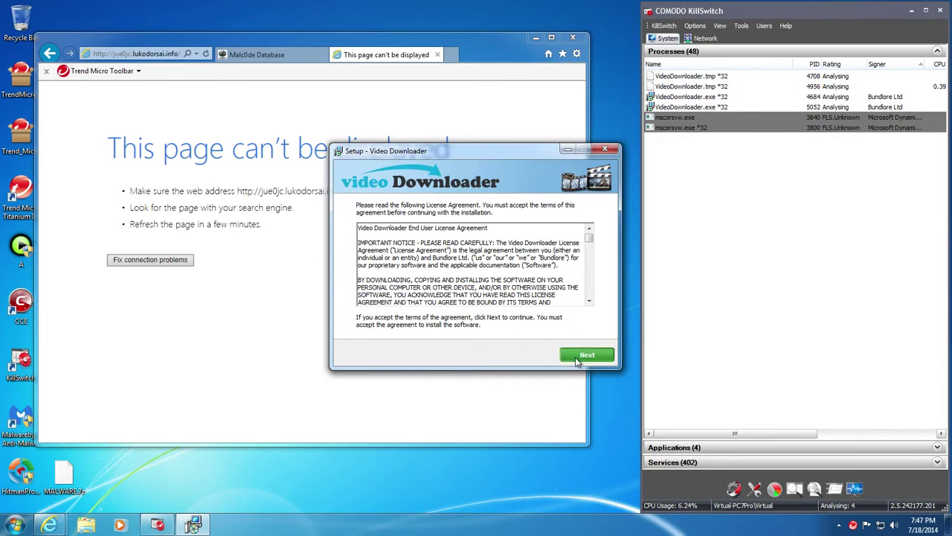
{"action": "left_click", "coordinate": [578, 357]}
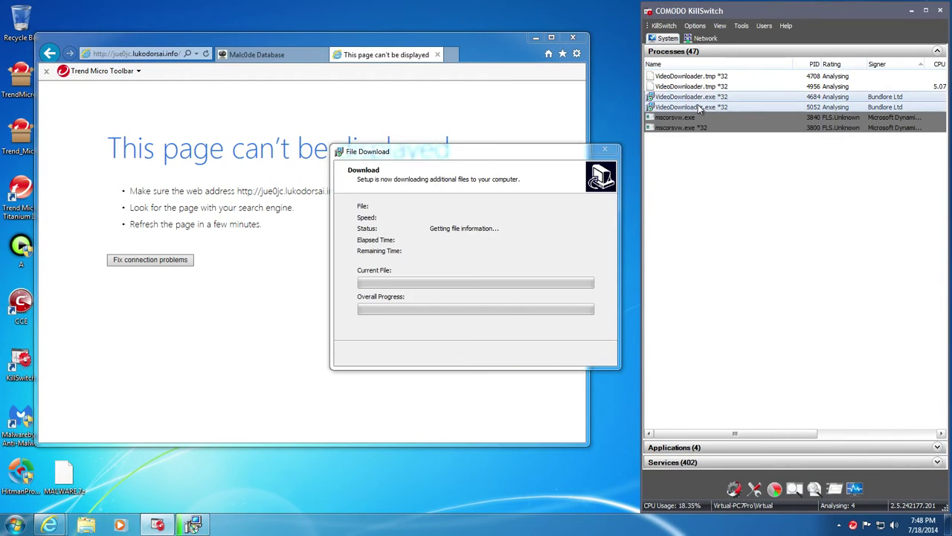
- Kill the process trees of the running VideoDownloader.exe and VideoDownloader.tmp processes in KillSwitch
{"action": "right_click", "coordinate": [699, 109]}
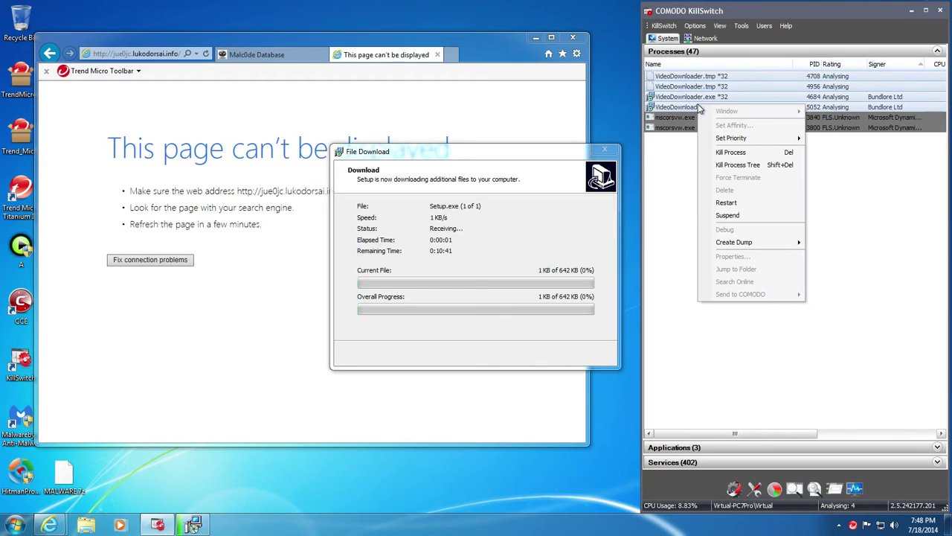
{"action": "left_click", "coordinate": [740, 164]}
{"action": "left_click", "coordinate": [826, 287]}
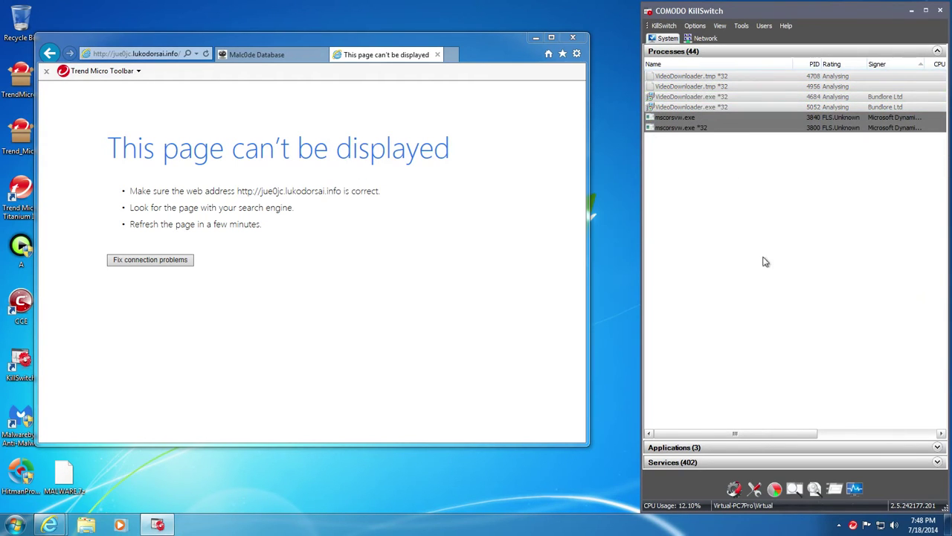
{"action": "left_click", "coordinate": [253, 56]}
{"action": "scroll", "coordinate": [122, 279], "scroll_direction": "down", "scroll_amount": 3}
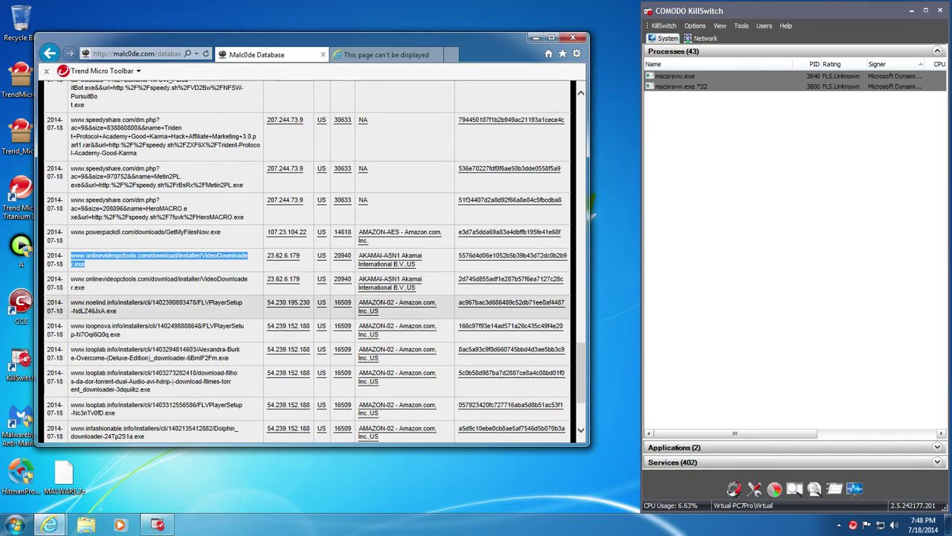
{"action": "left_click", "coordinate": [167, 358]}
{"action": "scroll", "coordinate": [166, 362], "scroll_direction": "down", "scroll_amount": 2}
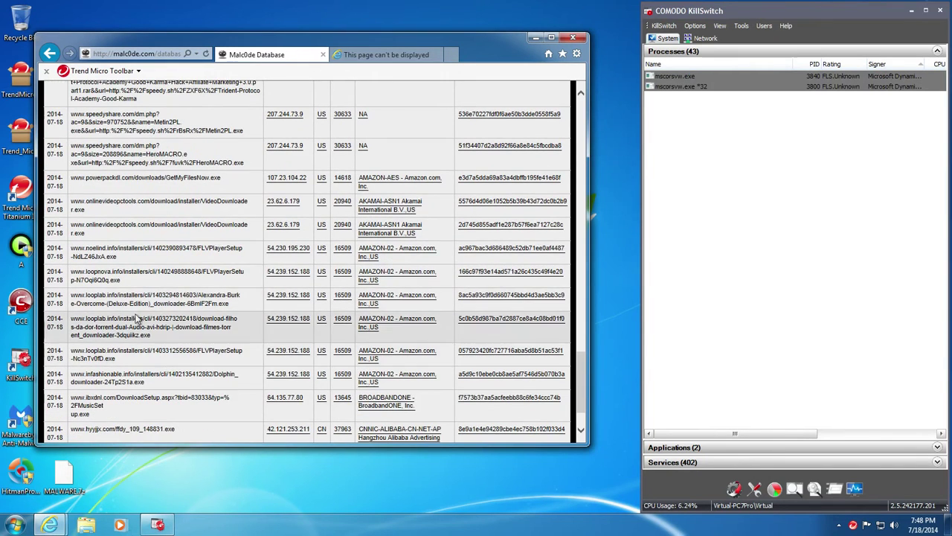
{"action": "triple_click", "coordinate": [112, 284]}
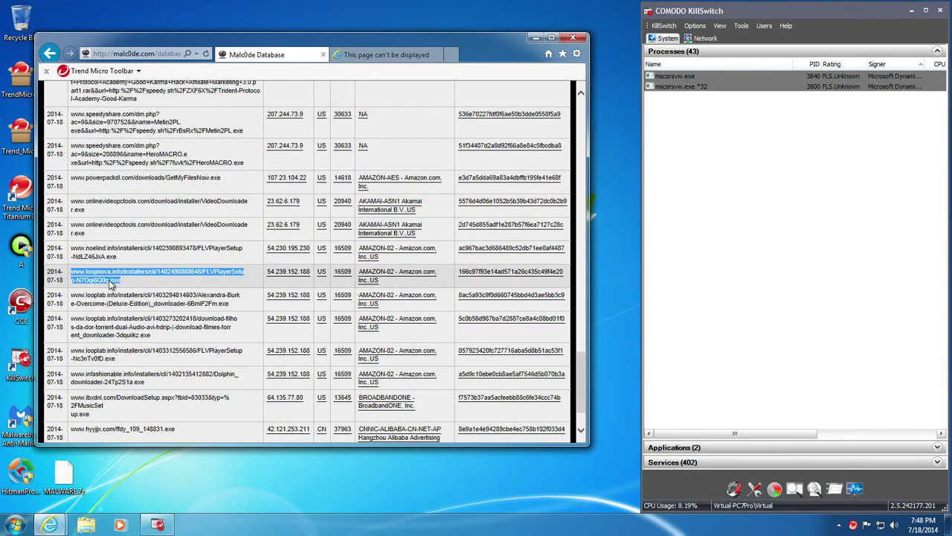
{"action": "left_click", "coordinate": [350, 54]}
{"action": "left_click", "coordinate": [178, 55]}
{"action": "key", "text": "ctrl+v"}
{"action": "key", "text": "Return"}
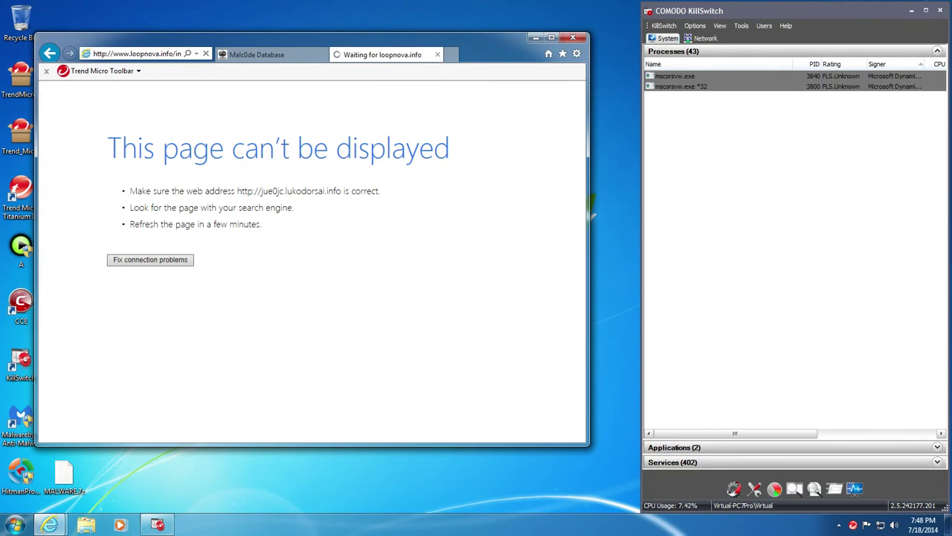
{"action": "left_click", "coordinate": [301, 54]}
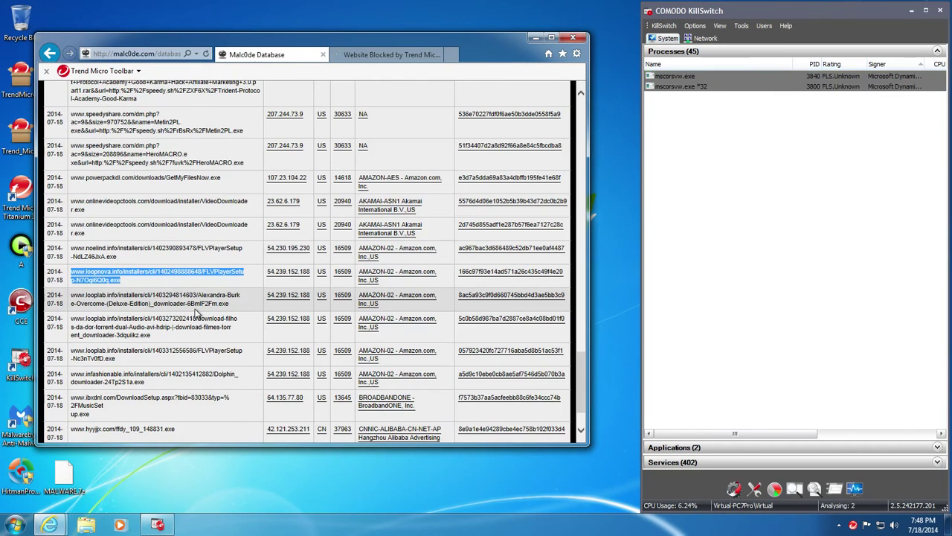
{"action": "left_click", "coordinate": [387, 55]}
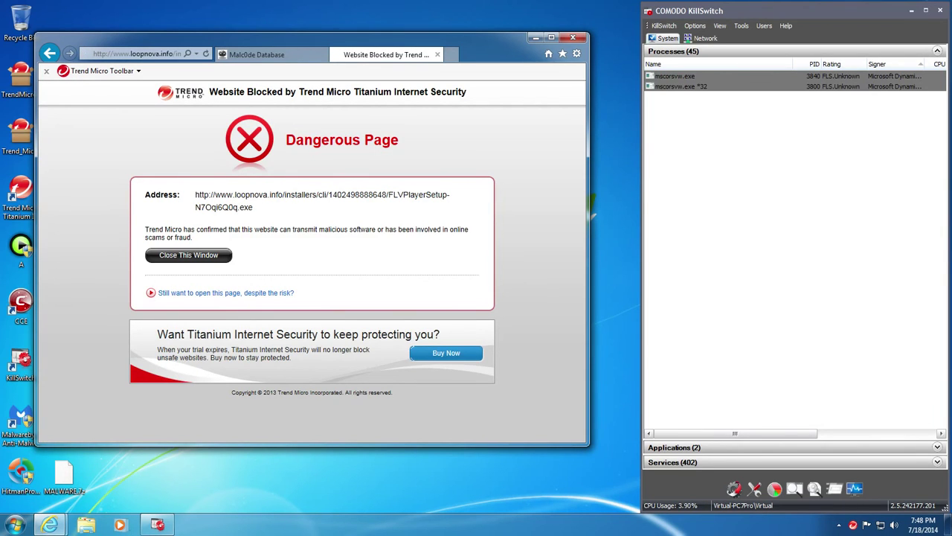
{"action": "left_click", "coordinate": [260, 54]}
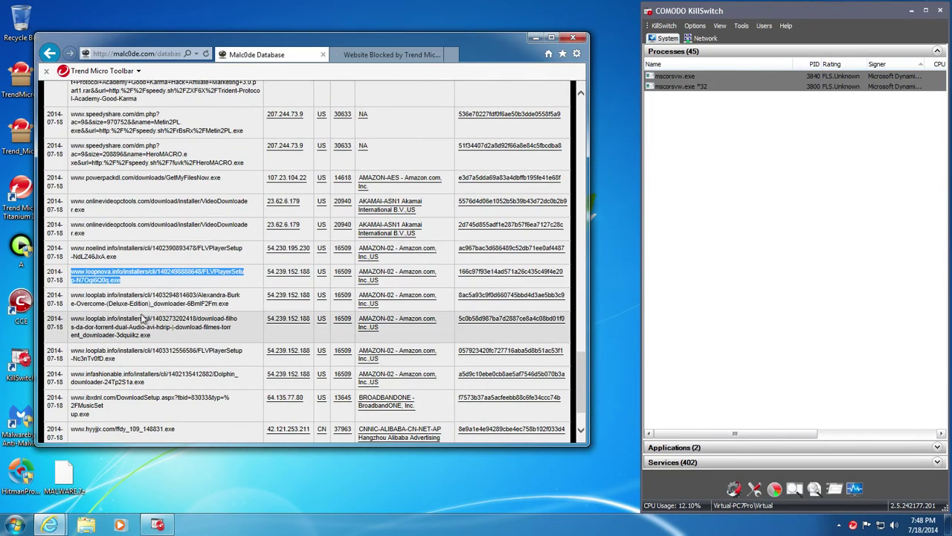
{"action": "scroll", "coordinate": [141, 303], "scroll_direction": "down", "scroll_amount": 1}
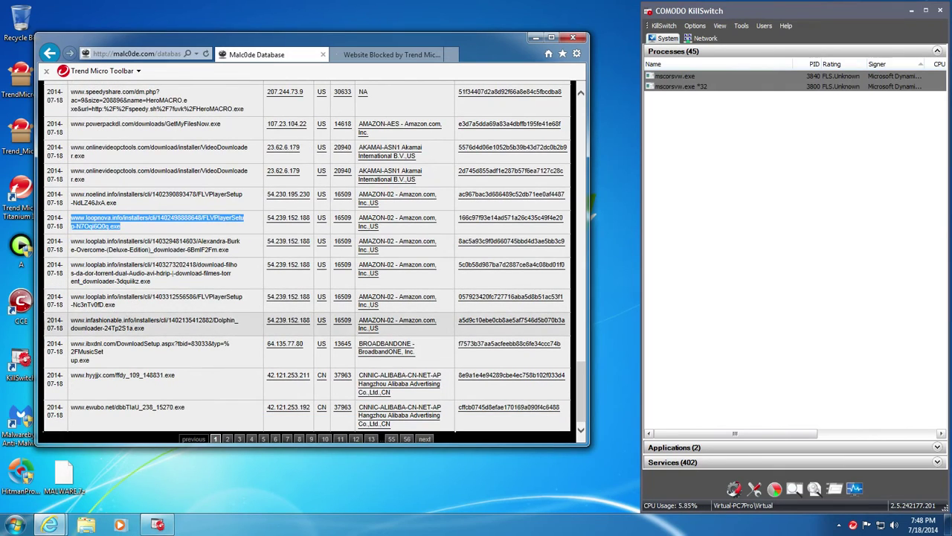
{"action": "triple_click", "coordinate": [125, 377]}
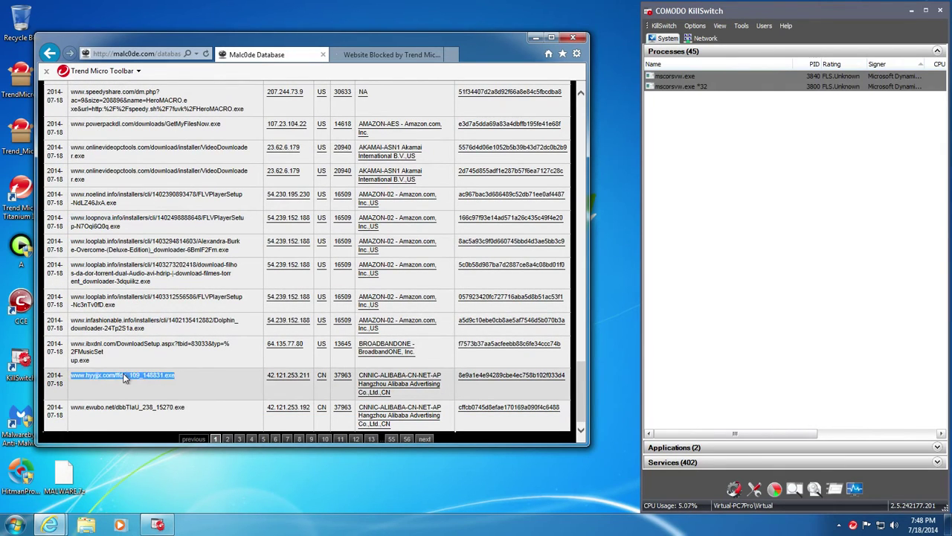
{"action": "left_click", "coordinate": [401, 53]}
{"action": "left_click", "coordinate": [158, 54]}
{"action": "key", "text": "ctrl+v"}
{"action": "key", "text": "Return"}
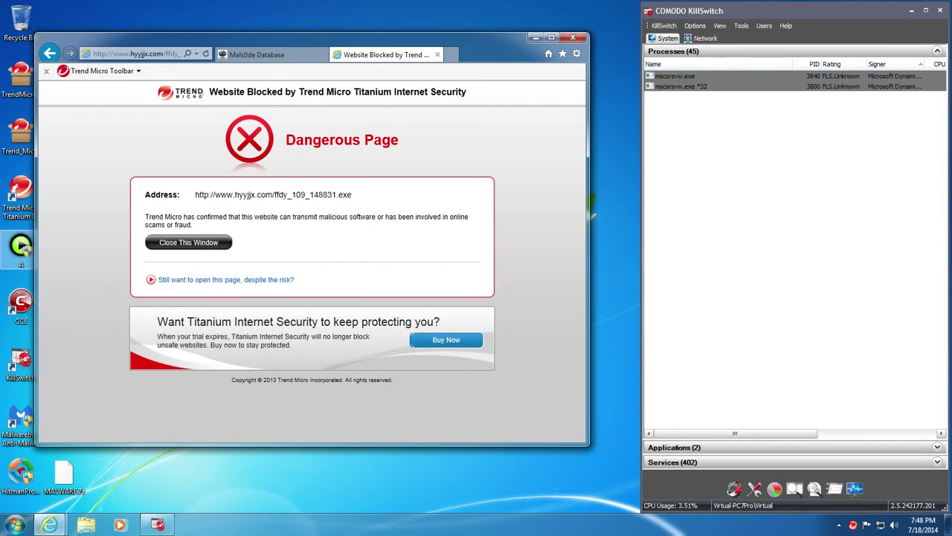
- Review the numbered results tally in Notepad, keeping the unsaved note open and moving it out of the way
{"action": "key", "text": "alt+Tab"}
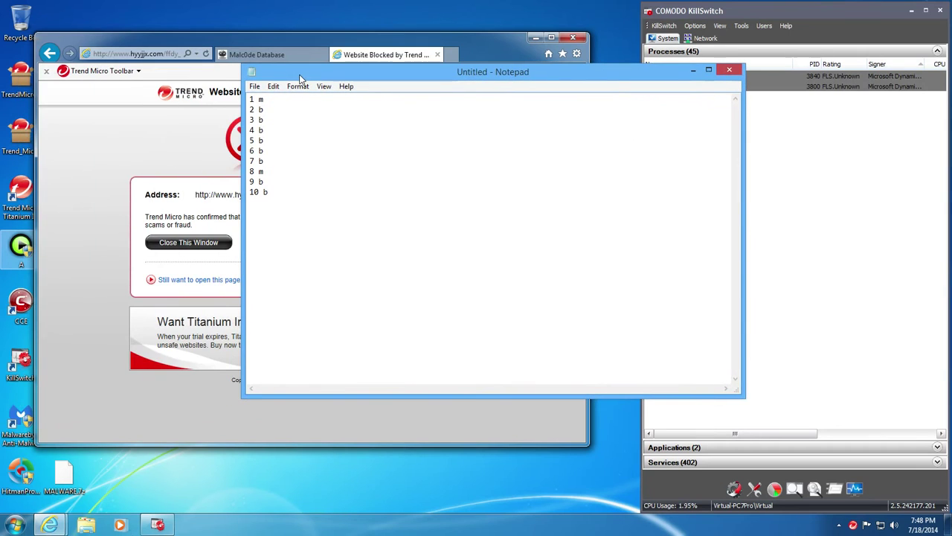
{"action": "left_click_drag", "start_coordinate": [525, 73], "coordinate": [568, 67]}
{"action": "left_click_drag", "start_coordinate": [683, 72], "coordinate": [614, 93]}
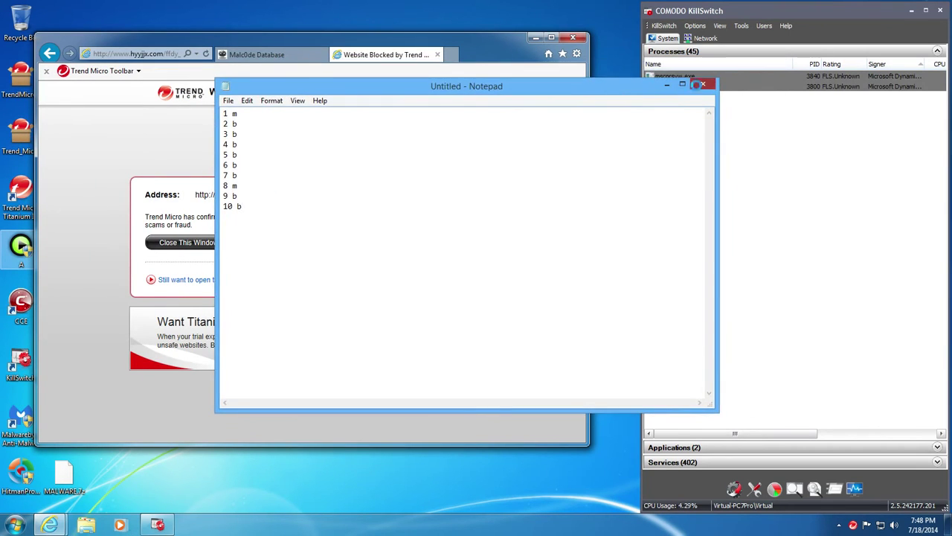
{"action": "left_click", "coordinate": [702, 84]}
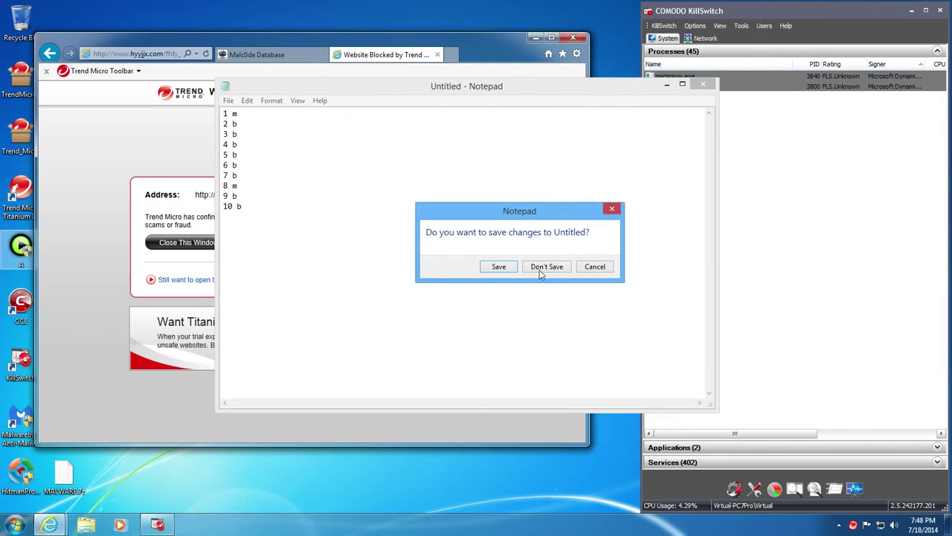
{"action": "left_click", "coordinate": [595, 266]}
{"action": "left_click_drag", "start_coordinate": [574, 85], "coordinate": [234, 127]}
- Close the browser with all its tabs and close KillSwitch
{"action": "left_click", "coordinate": [551, 37]}
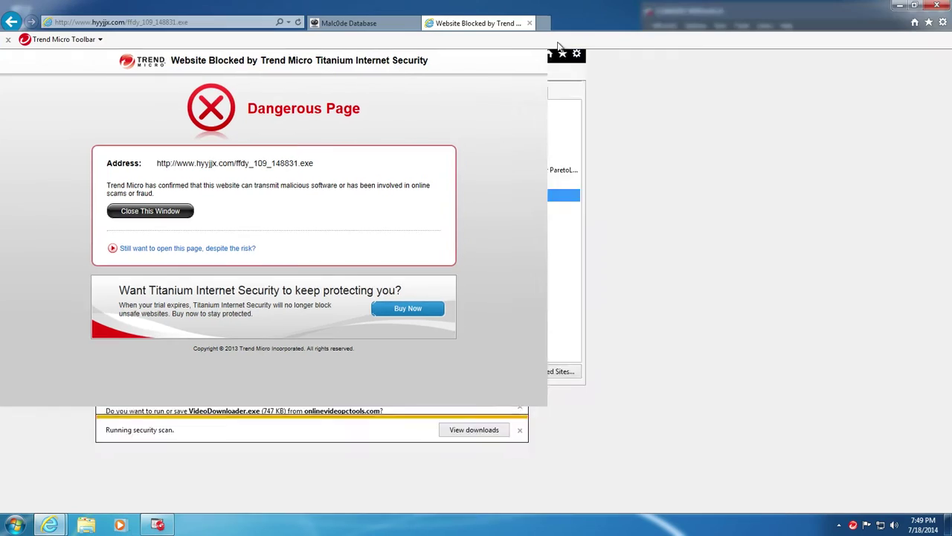
{"action": "left_click", "coordinate": [937, 6]}
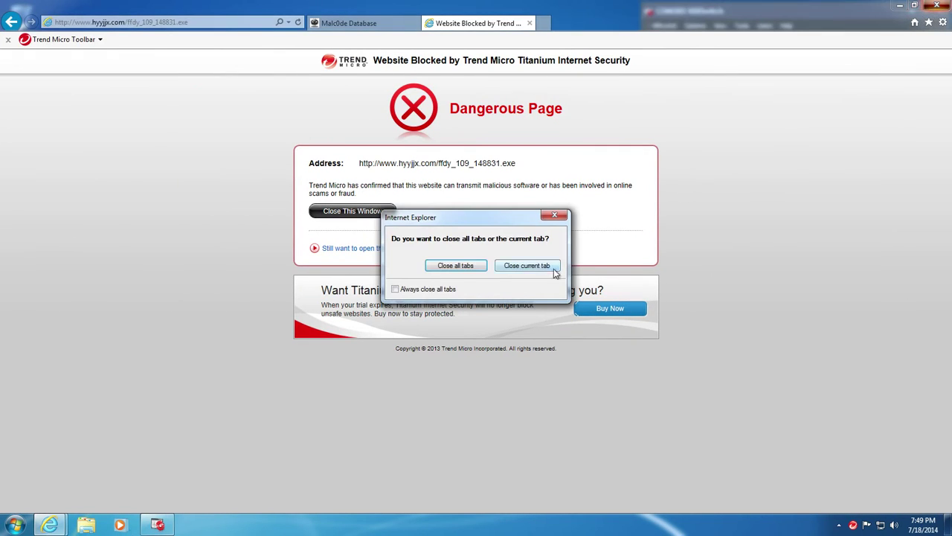
{"action": "left_click", "coordinate": [472, 268]}
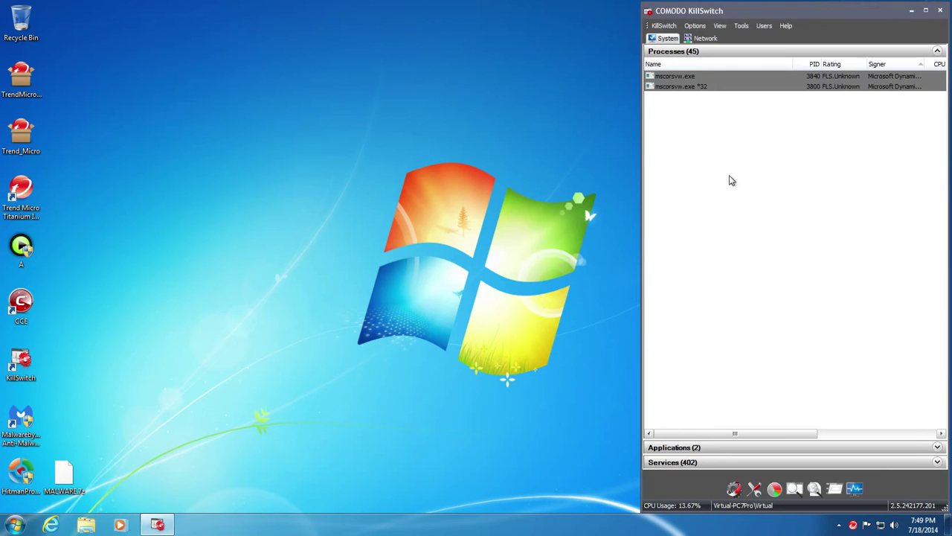
{"action": "left_click", "coordinate": [940, 11]}
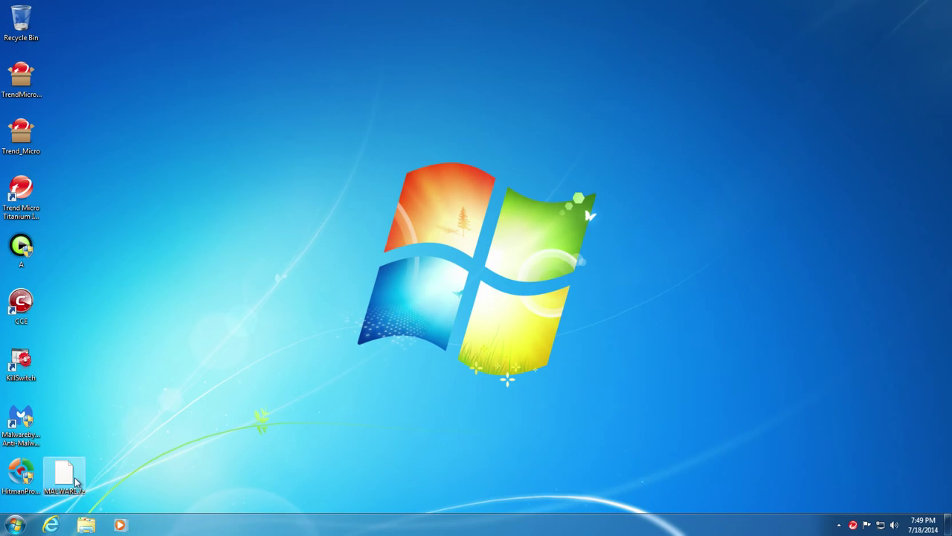
- Turn off Trend Micro's Protection Against Viruses & Spyware, dismiss the Windows notification, and accept automatic reactivation after 30 minutes
{"action": "right_click", "coordinate": [853, 524]}
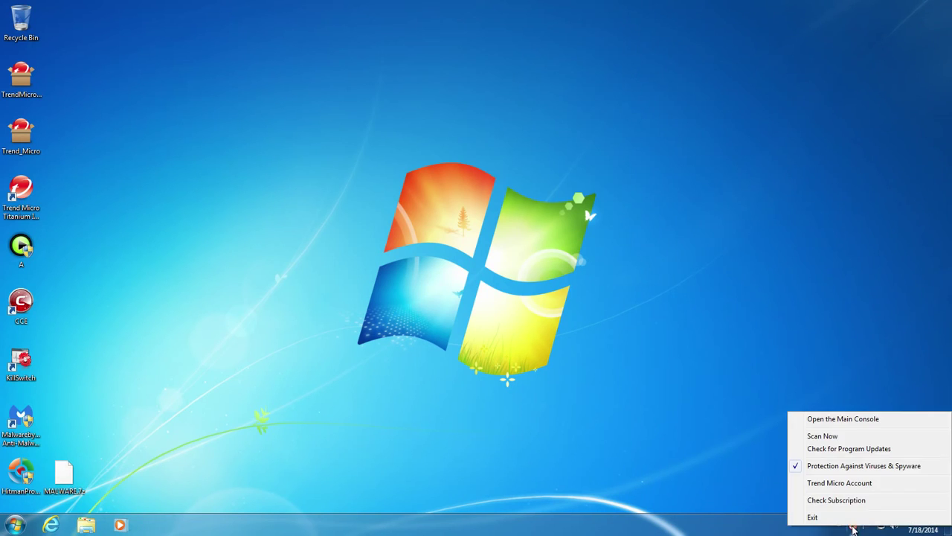
{"action": "left_click", "coordinate": [861, 472]}
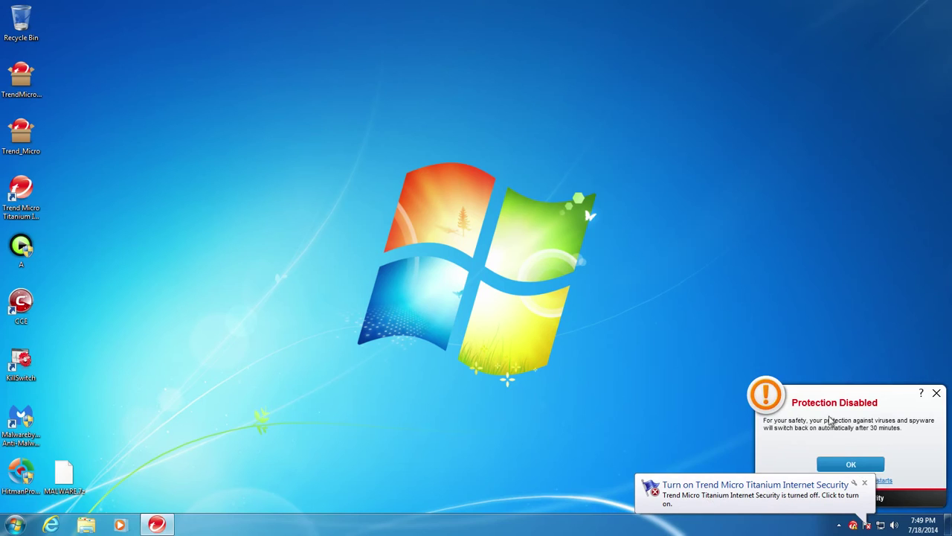
{"action": "left_click", "coordinate": [865, 483]}
{"action": "left_click", "coordinate": [865, 476]}
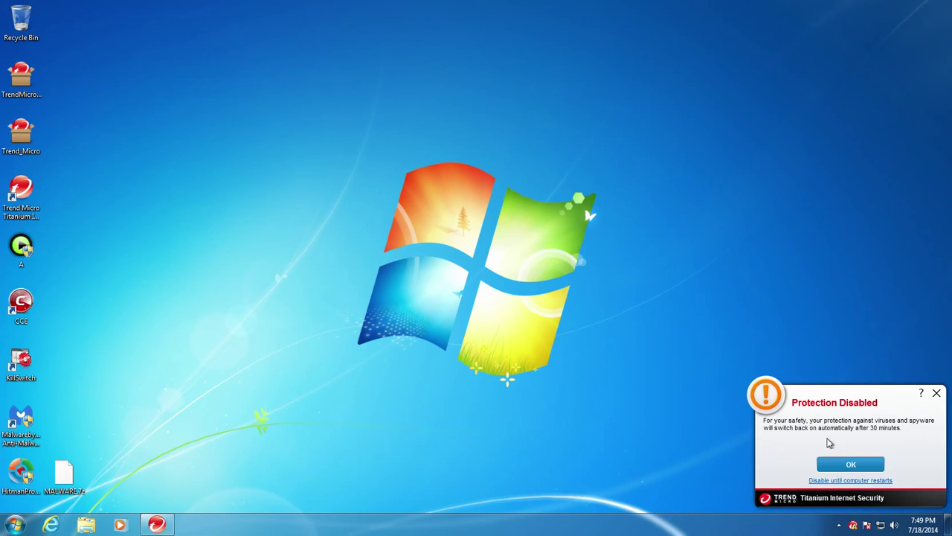
{"action": "left_click", "coordinate": [848, 462]}
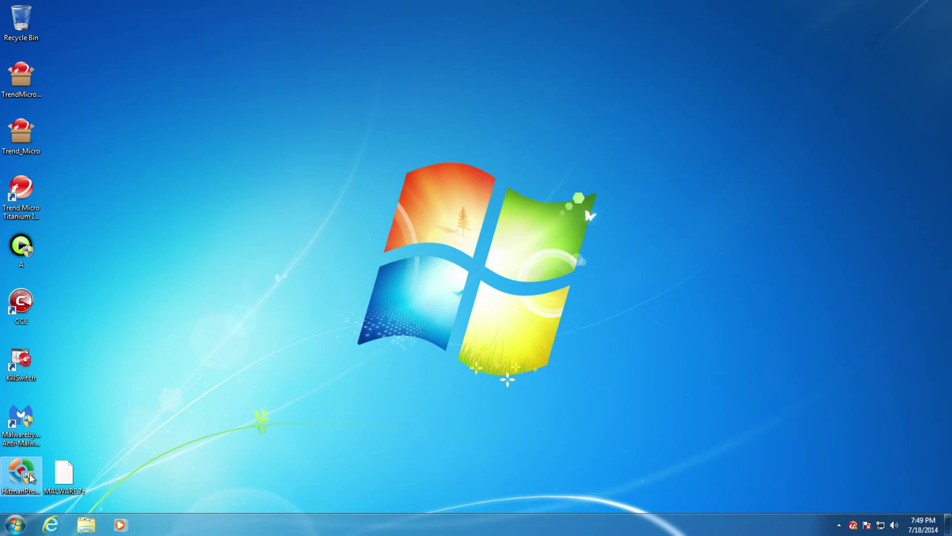
- Extract MALWARE.7z with 7-Zip into a MALWARE folder on the desktop, supplying the archive password
{"action": "right_click", "coordinate": [63, 477]}
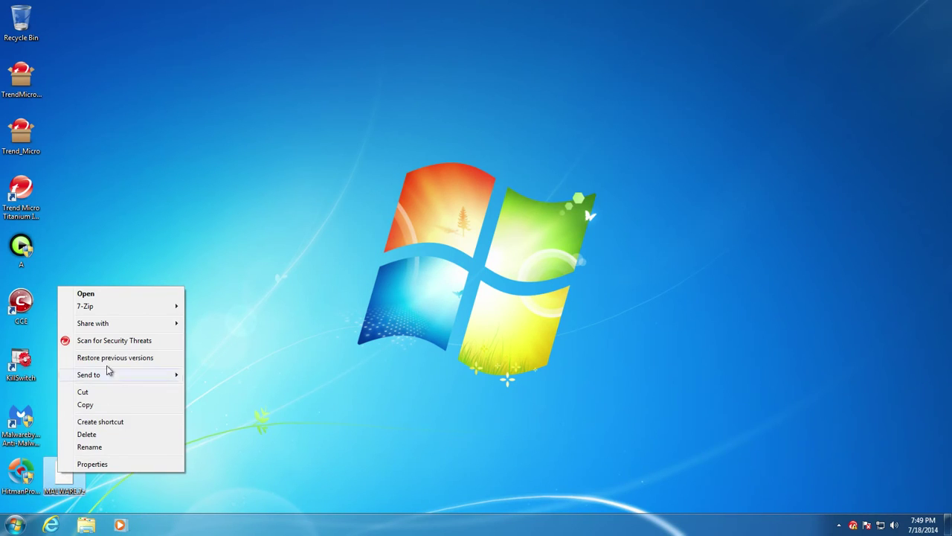
{"action": "mouse_move", "coordinate": [117, 309]}
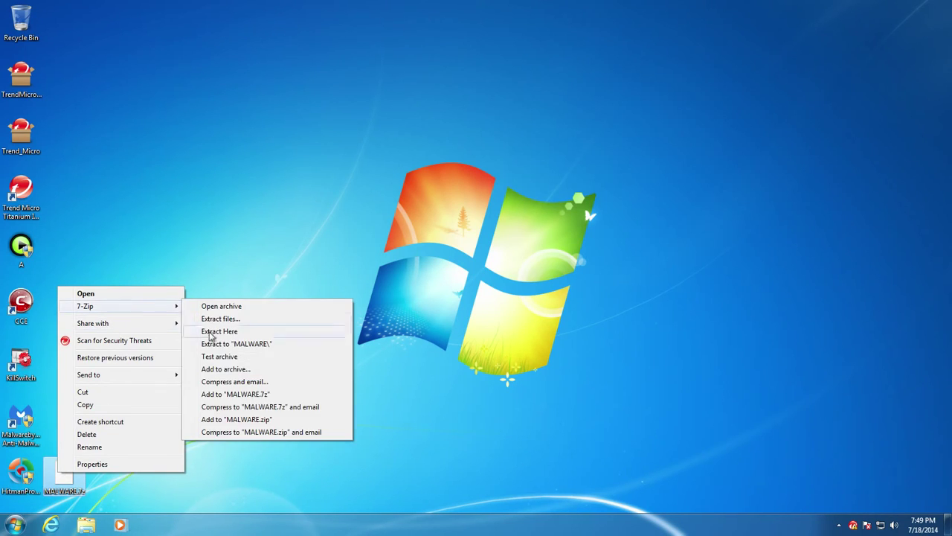
{"action": "left_click", "coordinate": [223, 344]}
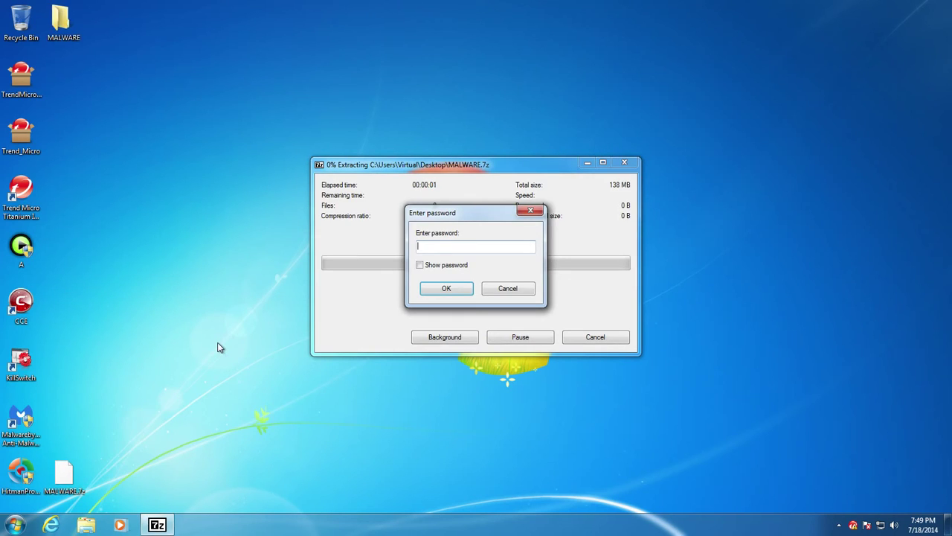
{"action": "key", "text": "Return"}
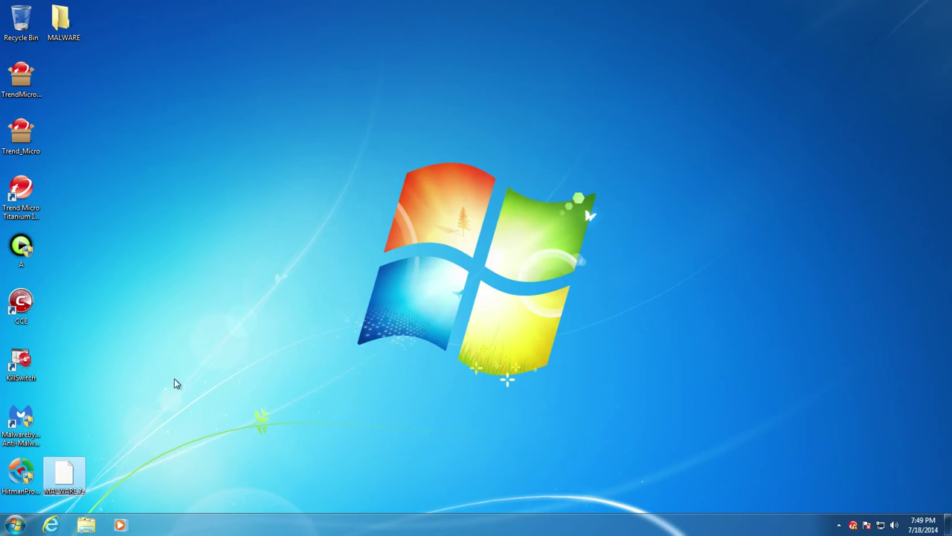
- Check the extracted samples in the nested MALWARE folder, and close the folder window
{"action": "left_click", "coordinate": [69, 29]}
{"action": "double_click", "coordinate": [69, 30]}
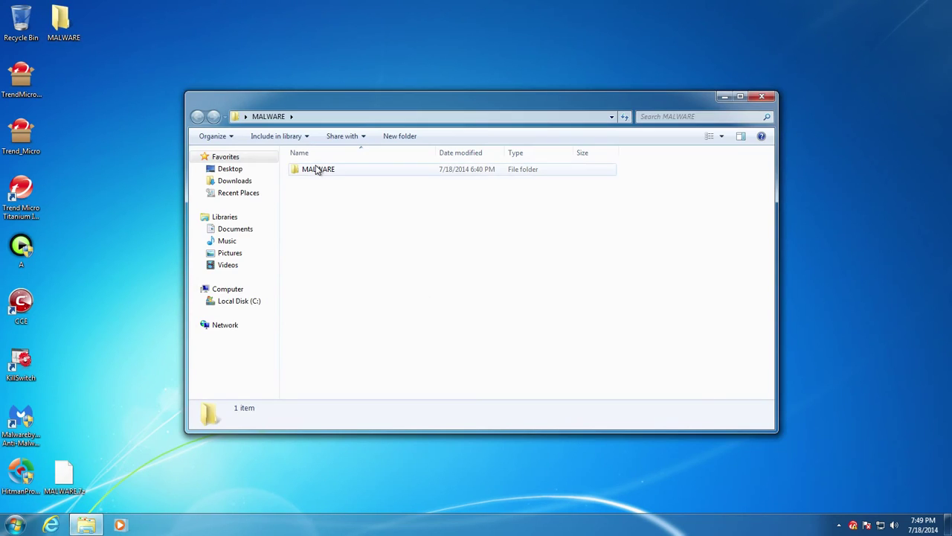
{"action": "double_click", "coordinate": [315, 171]}
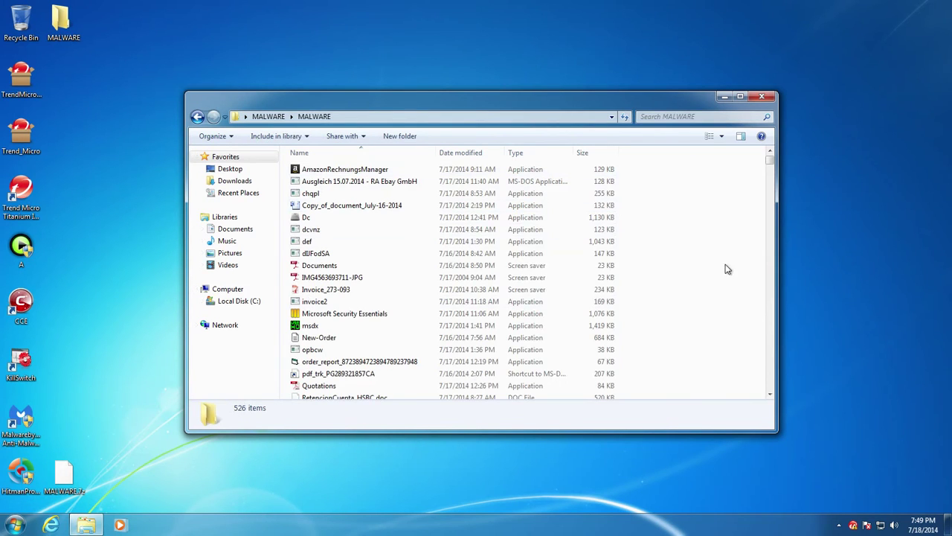
{"action": "left_click", "coordinate": [762, 96]}
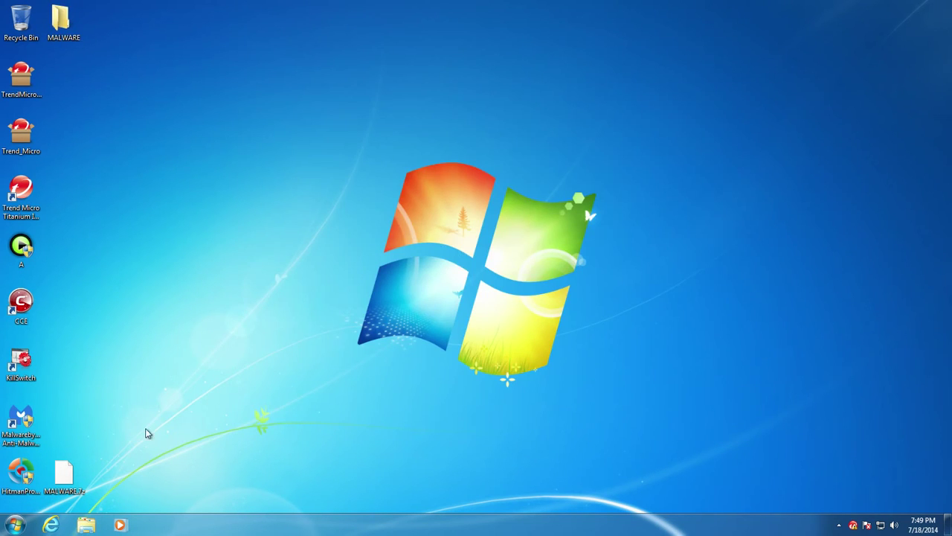
- Scan the desktop MALWARE folder for security threats with Trend Micro, and close the scan results
{"action": "right_click", "coordinate": [65, 29]}
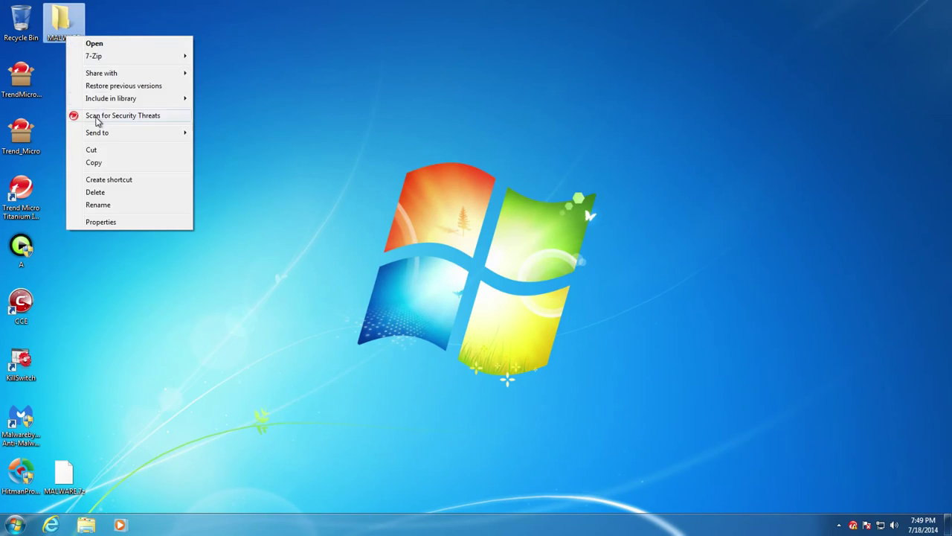
{"action": "left_click", "coordinate": [96, 119]}
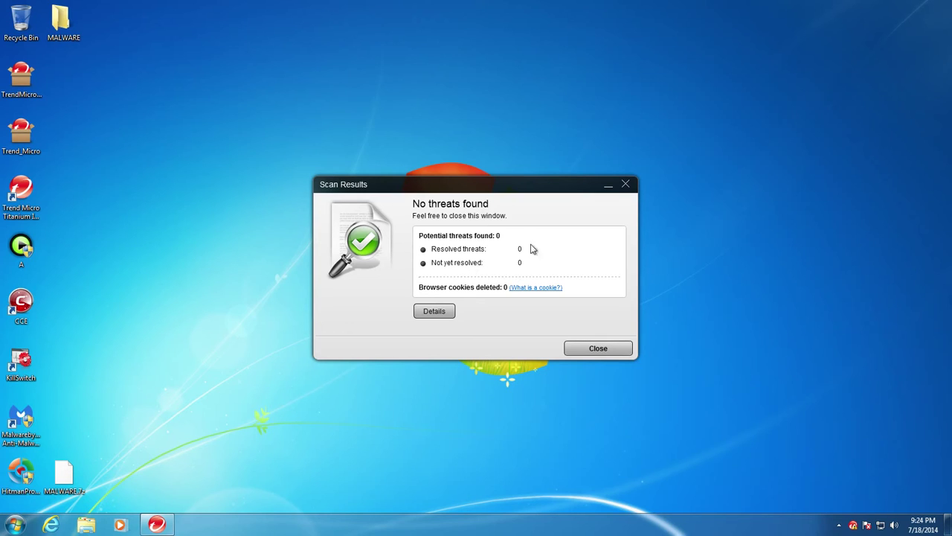
{"action": "left_click", "coordinate": [590, 349]}
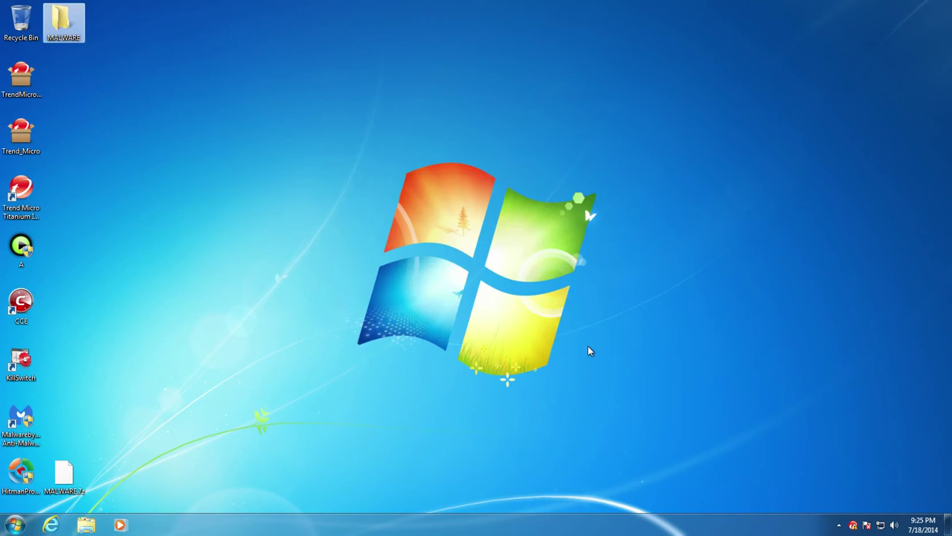
- Open the nested MALWARE folder to examine the samples remaining after the scan
{"action": "left_click", "coordinate": [73, 41]}
{"action": "key", "text": "Escape"}
{"action": "key", "text": "Return"}
{"action": "double_click", "coordinate": [159, 79]}
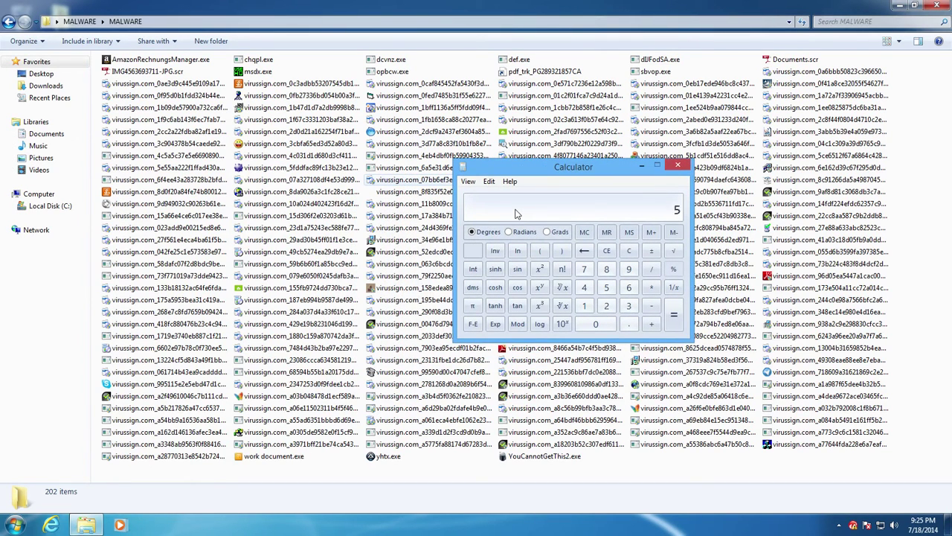
- Calculate the detection ratio in Calculator by subtracting 202 from 526 and dividing the difference by 526
{"action": "type", "text": "26202"}
{"action": "key", "text": "Return"}
{"action": "type", "text": "526"}
{"action": "key", "text": "Return"}
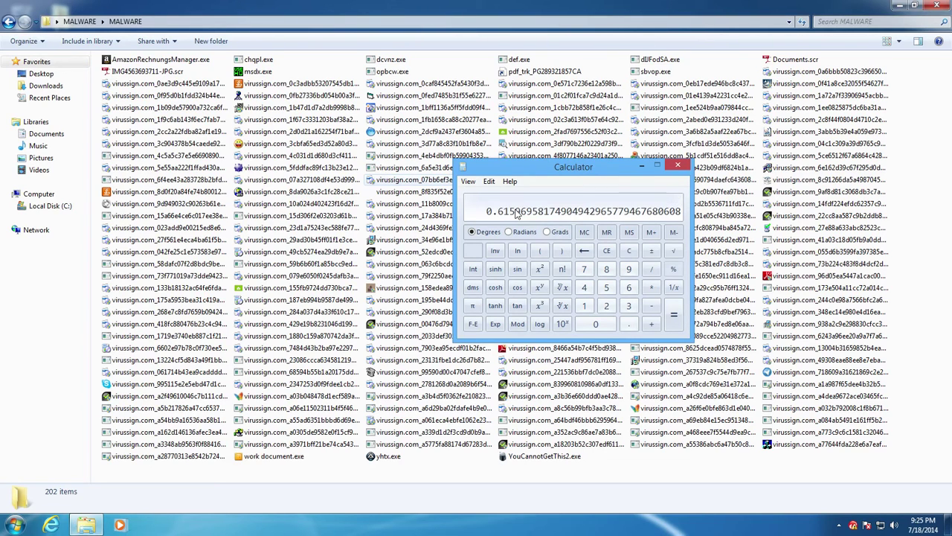
- Clear the detection ratio calculation and close Calculator
{"action": "left_click", "coordinate": [630, 253]}
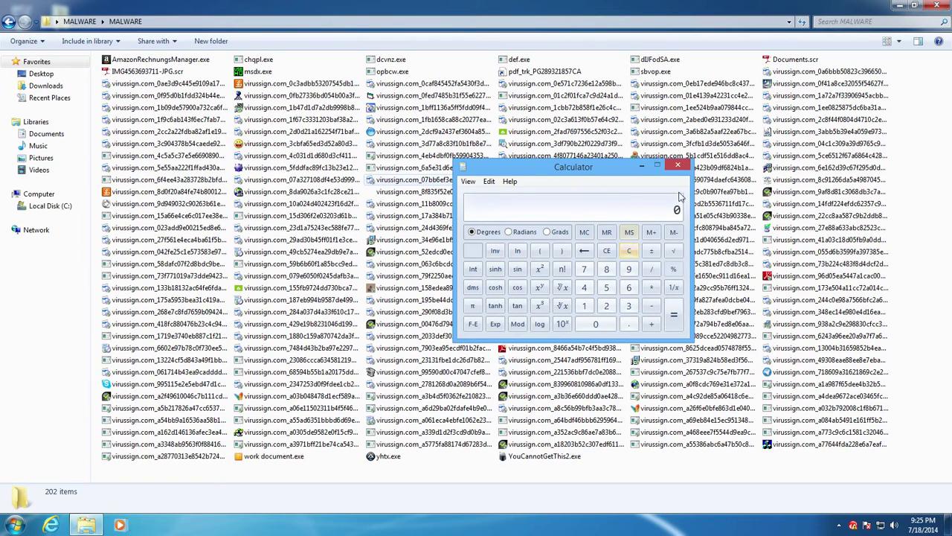
{"action": "left_click", "coordinate": [677, 168]}
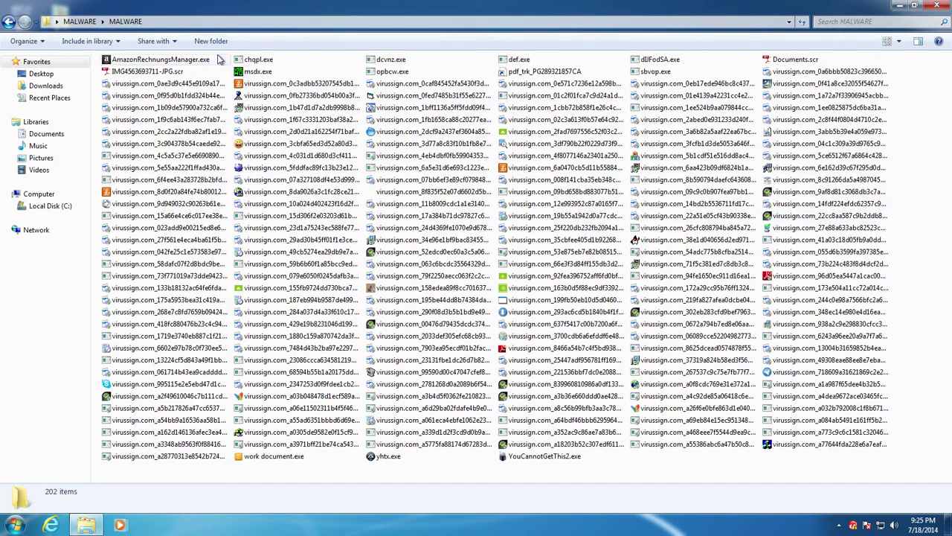
- Show the nested MALWARE folder in Details view, then restore its window to a smaller size and move it to free desktop space
{"action": "left_click", "coordinate": [899, 42]}
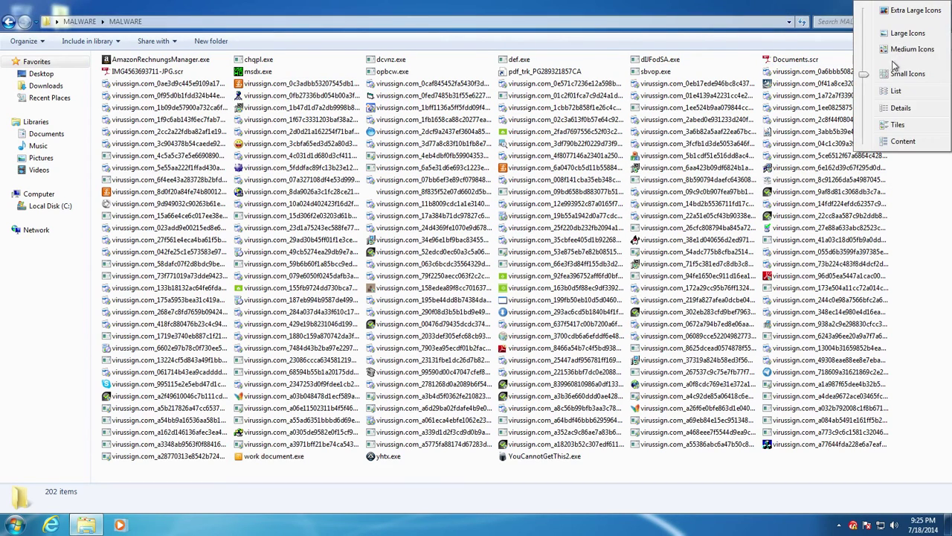
{"action": "left_click", "coordinate": [892, 91]}
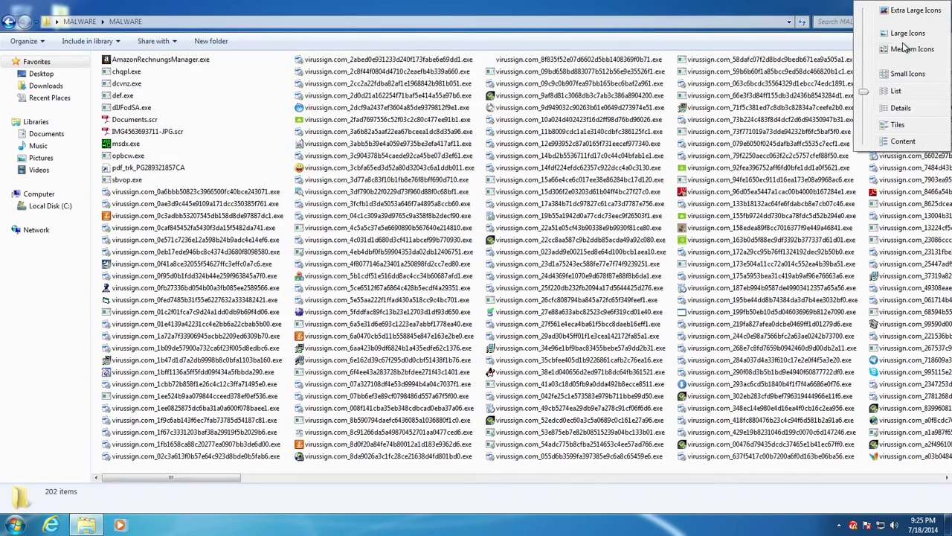
{"action": "left_click", "coordinate": [897, 109]}
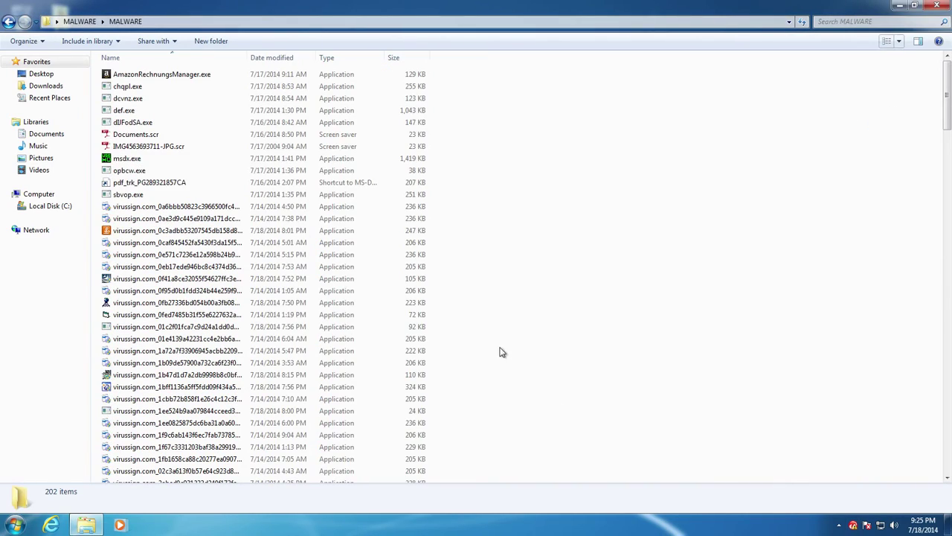
{"action": "left_click", "coordinate": [915, 6]}
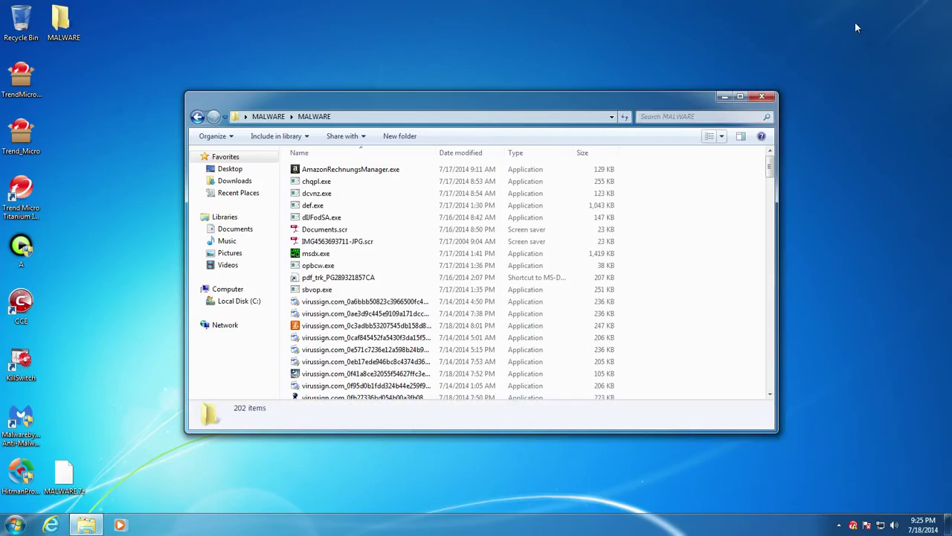
{"action": "left_click_drag", "start_coordinate": [416, 101], "coordinate": [267, 41]}
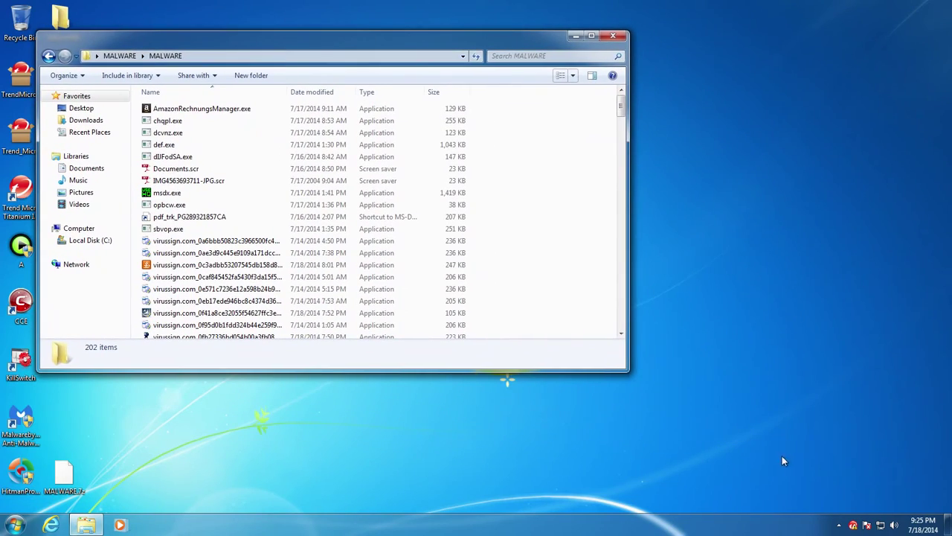
- Launch COMODO KillSwitch with permission to make changes, and re-enable Trend Micro protection, closing the Trend Micro window
{"action": "left_click", "coordinate": [839, 524]}
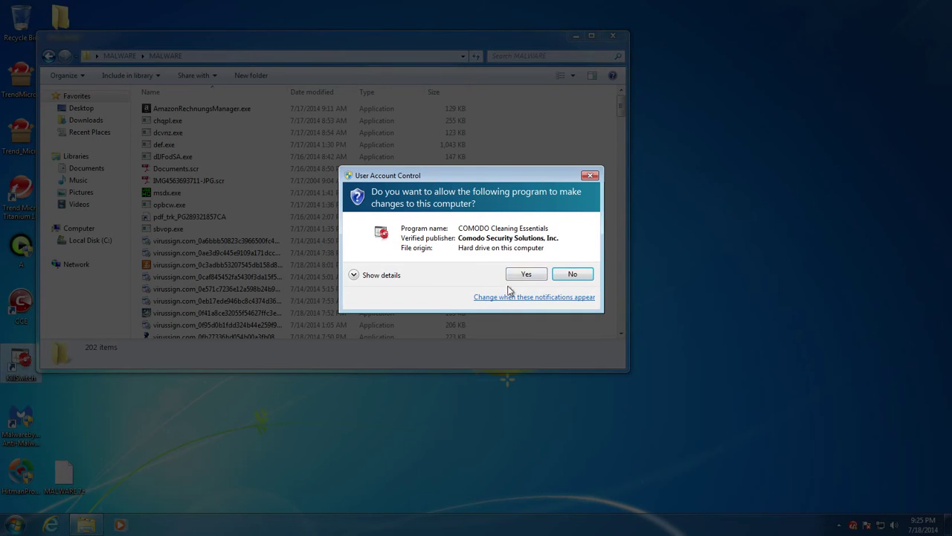
{"action": "left_click", "coordinate": [515, 275]}
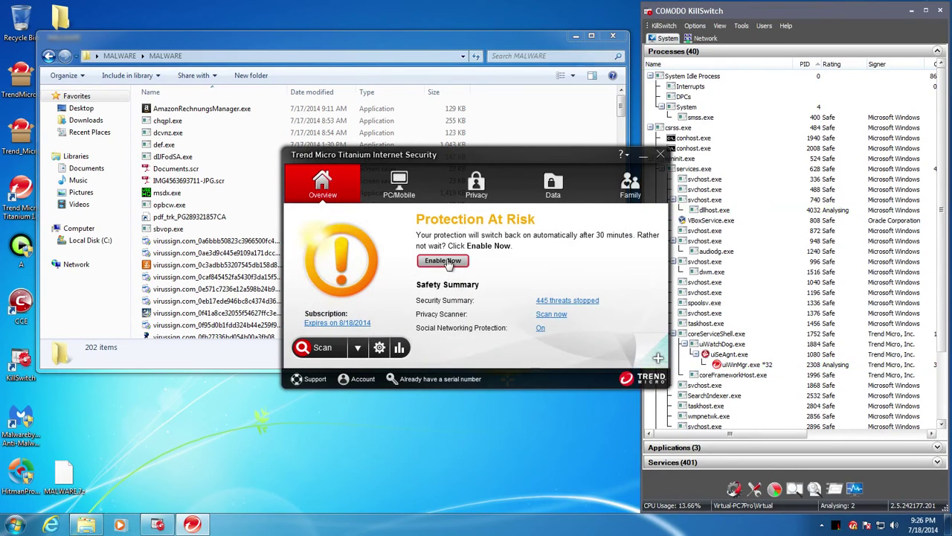
{"action": "left_click", "coordinate": [445, 262]}
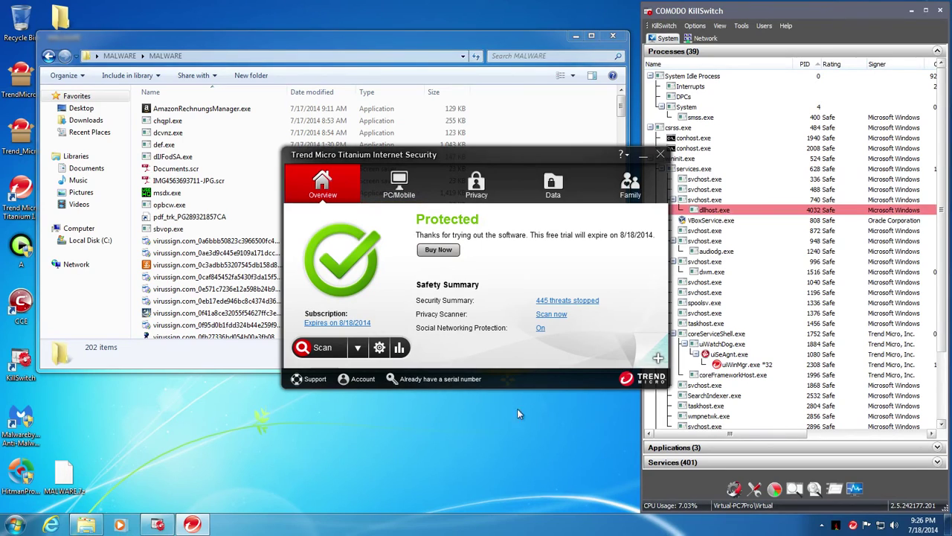
{"action": "left_click", "coordinate": [659, 156]}
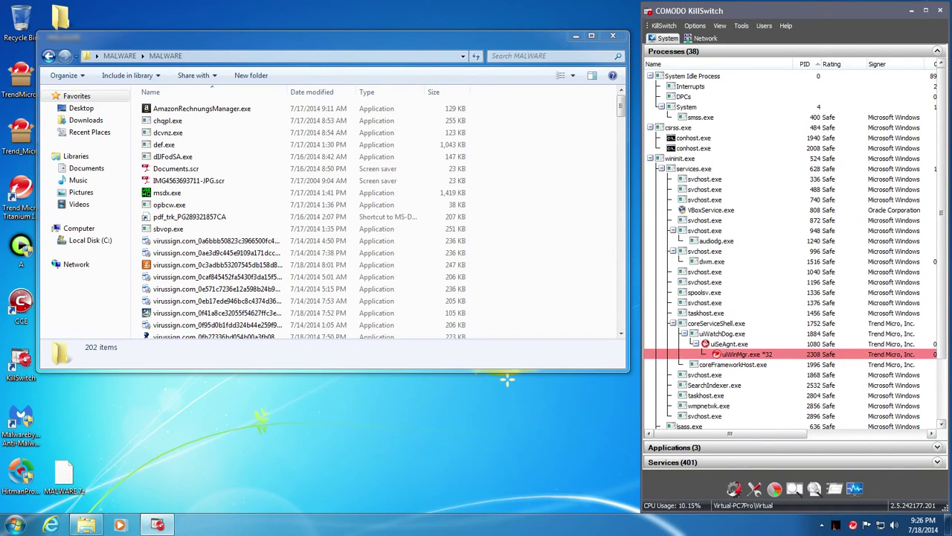
- Hide safe processes in COMODO KillSwitch, and return to the MALWARE folder window
{"action": "left_click", "coordinate": [721, 26]}
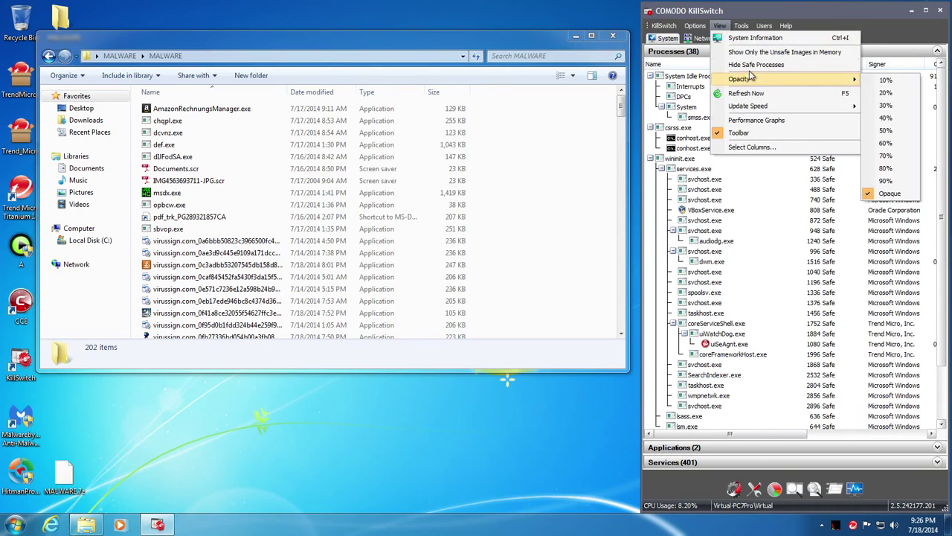
{"action": "left_click", "coordinate": [751, 65]}
{"action": "left_click", "coordinate": [315, 43]}
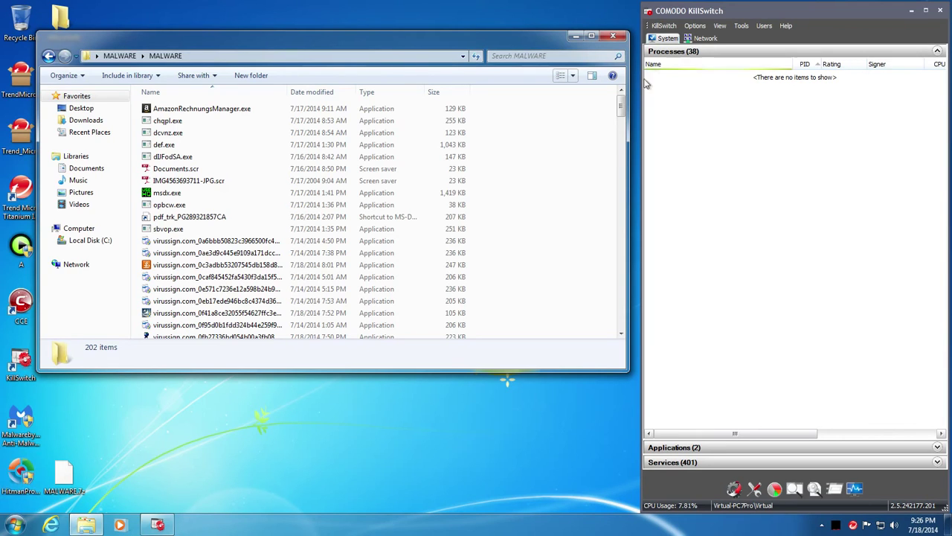
- Try to run AmazonRechnungsManager.exe and chqpl.exe from the MALWARE folder, dismissing the alert and error for each
{"action": "double_click", "coordinate": [184, 110]}
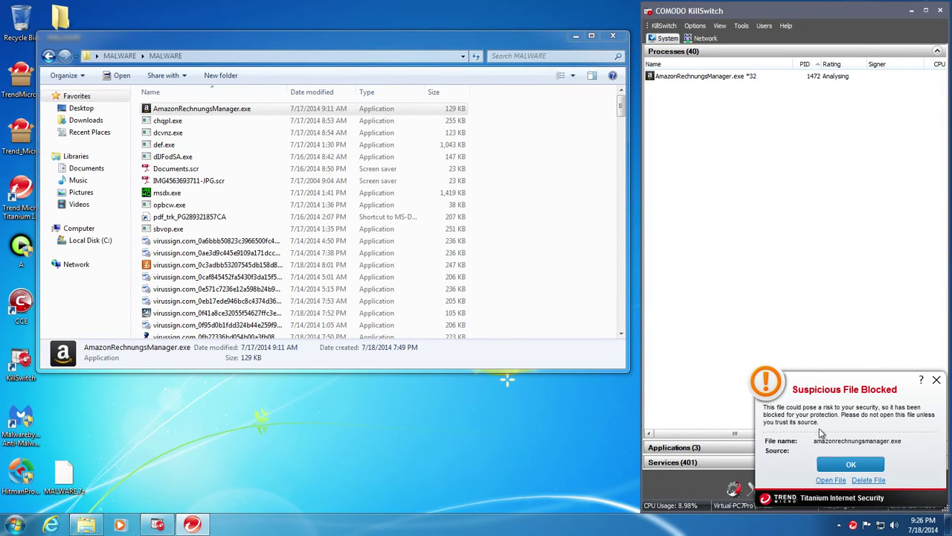
{"action": "left_click", "coordinate": [837, 466]}
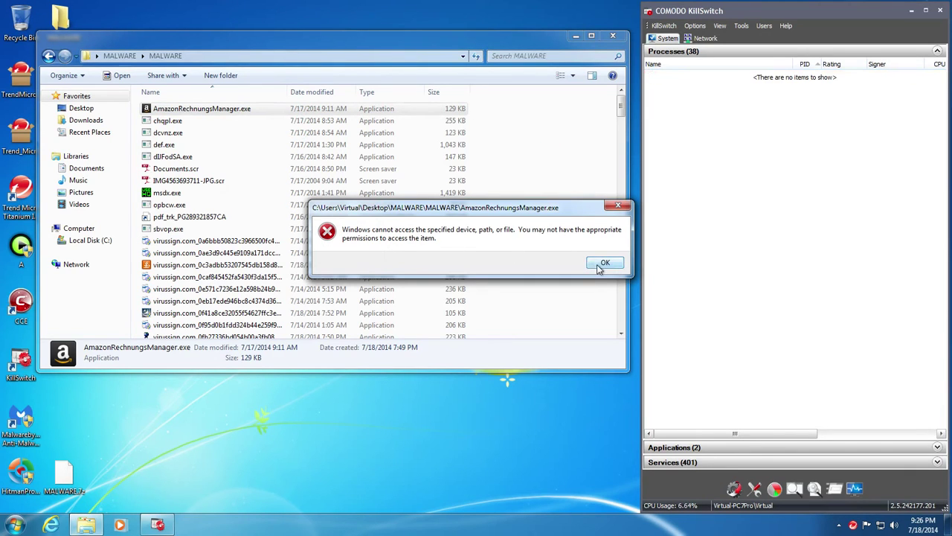
{"action": "left_click", "coordinate": [604, 263]}
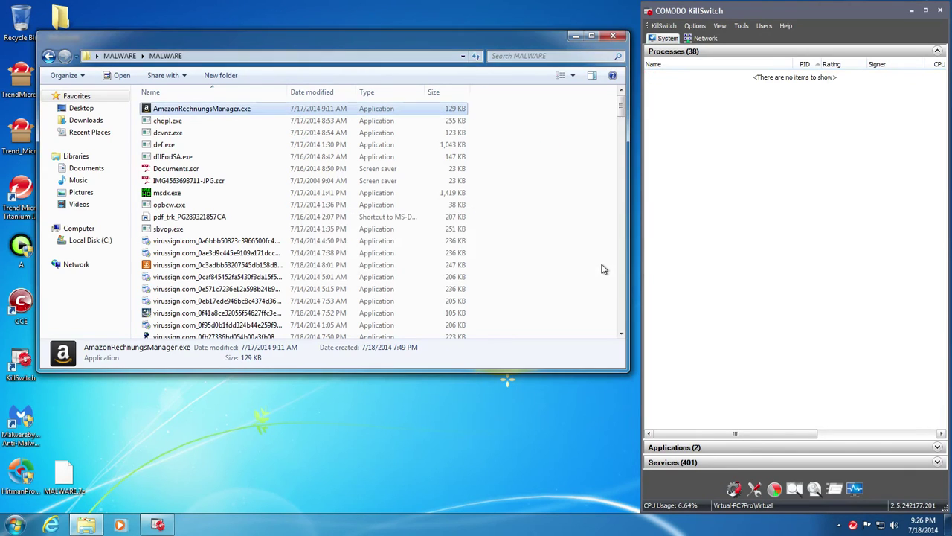
{"action": "double_click", "coordinate": [174, 123]}
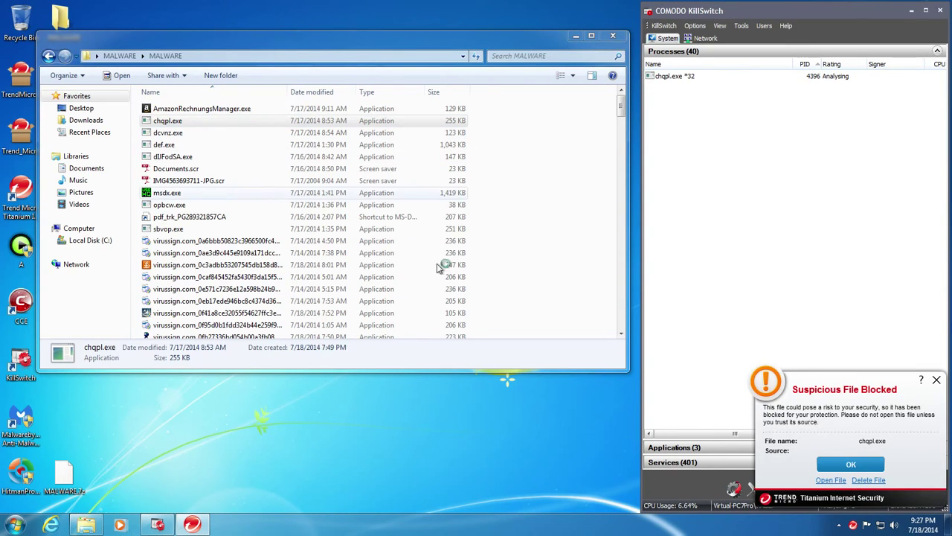
{"action": "left_click", "coordinate": [851, 465]}
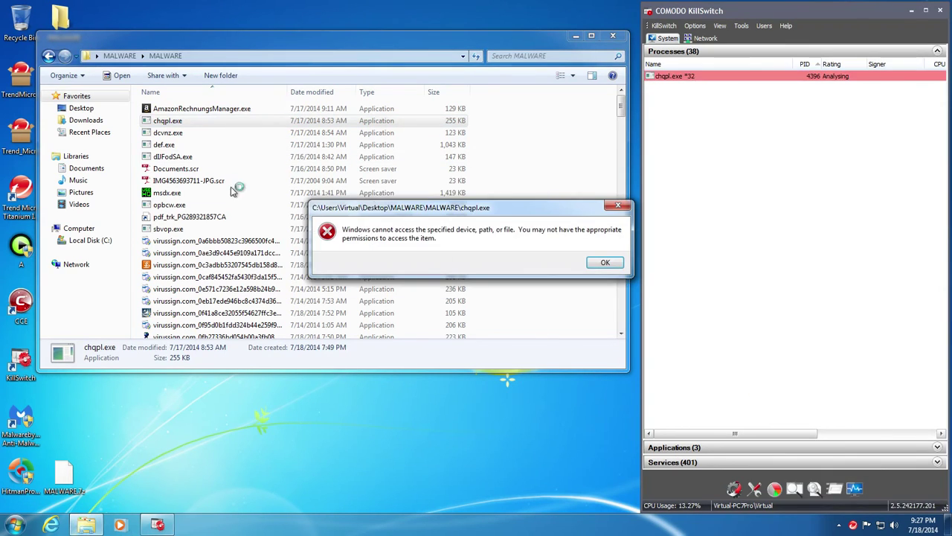
{"action": "left_click", "coordinate": [603, 259]}
- Try to run the samples dcvnz.exe and def.exe, dismissing the security alert and access error for each
{"action": "double_click", "coordinate": [203, 133]}
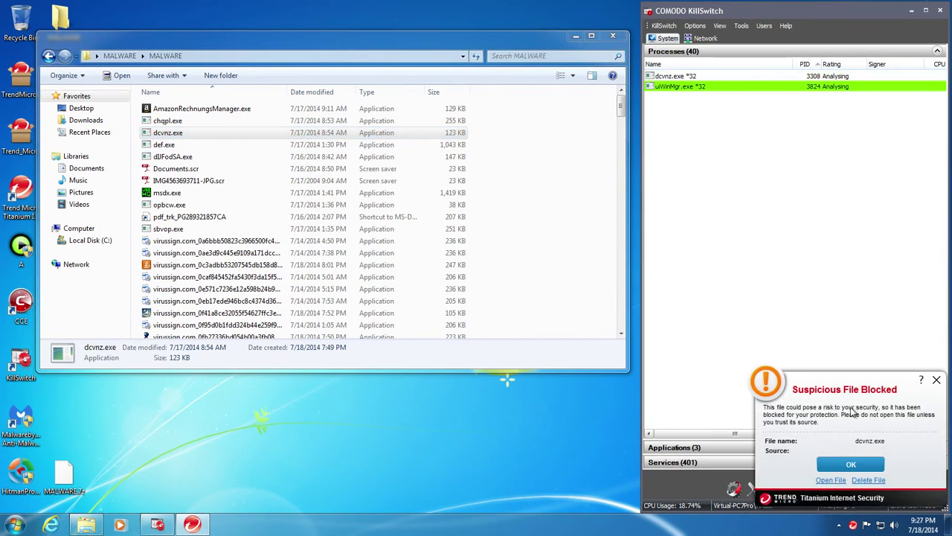
{"action": "left_click", "coordinate": [870, 463]}
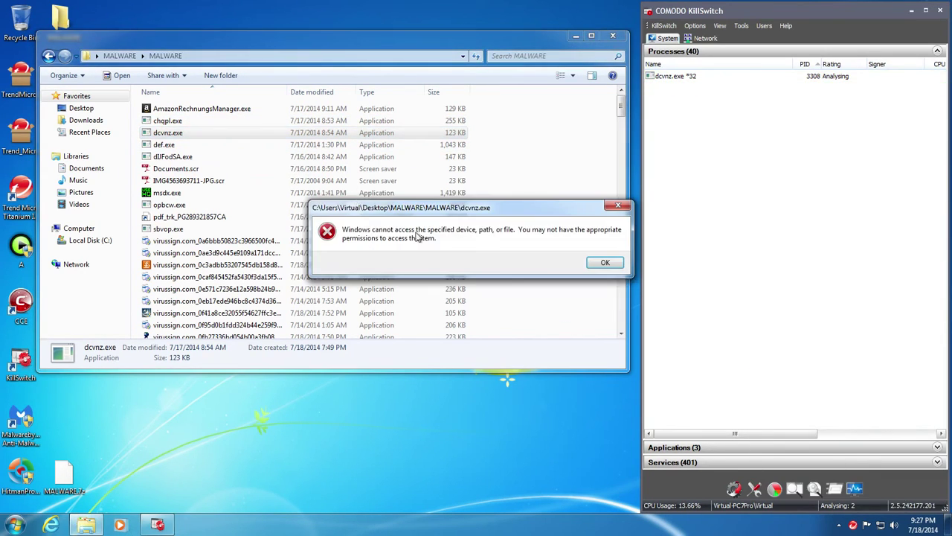
{"action": "left_click", "coordinate": [605, 263]}
{"action": "double_click", "coordinate": [195, 146]}
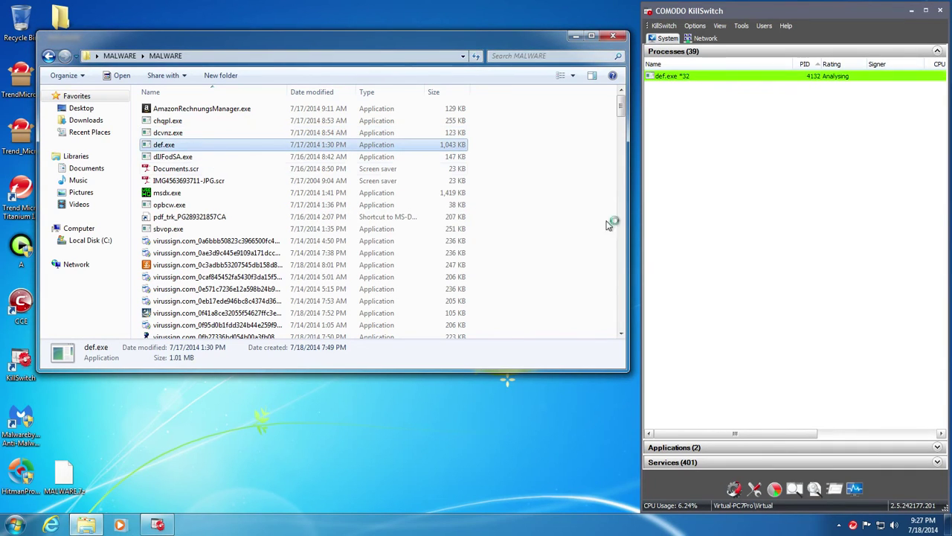
{"action": "left_click", "coordinate": [869, 463]}
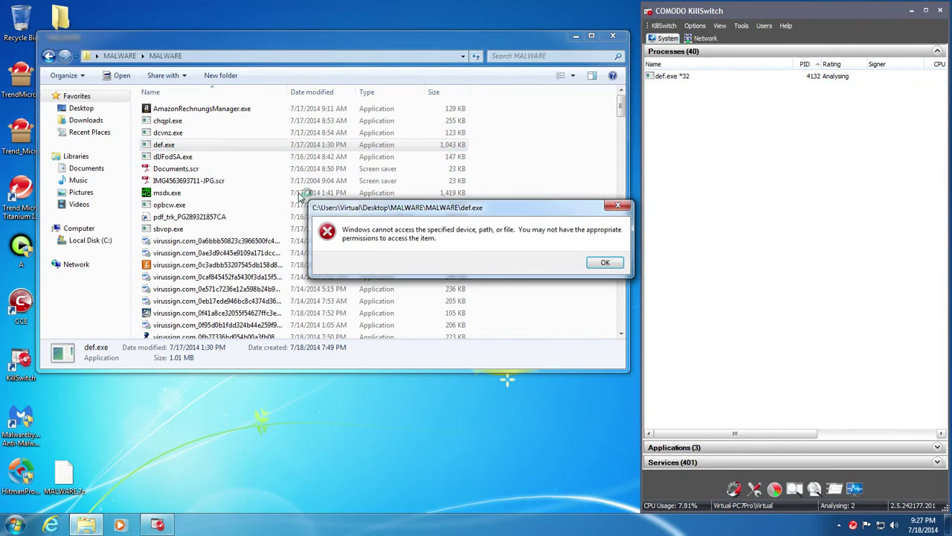
{"action": "left_click", "coordinate": [606, 263]}
- Try to run the samples dIJFodSA.exe and Documents.scr, dismissing the security alert and access error for each
{"action": "left_click", "coordinate": [167, 158]}
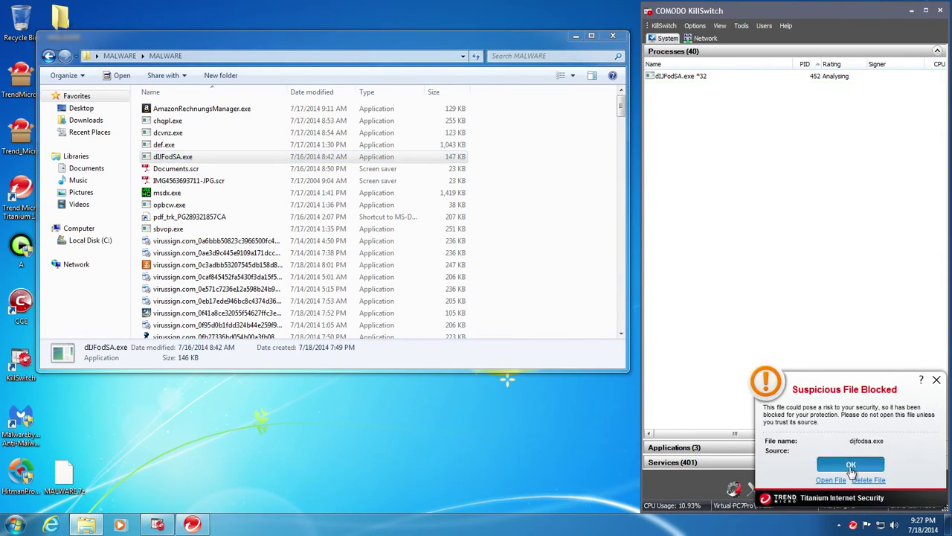
{"action": "left_click", "coordinate": [851, 465]}
{"action": "left_click", "coordinate": [605, 262]}
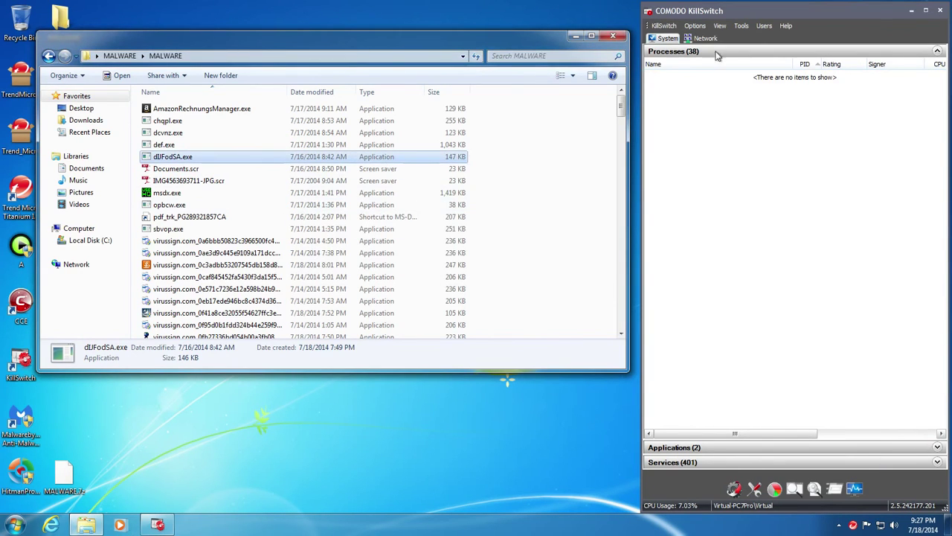
{"action": "double_click", "coordinate": [179, 169]}
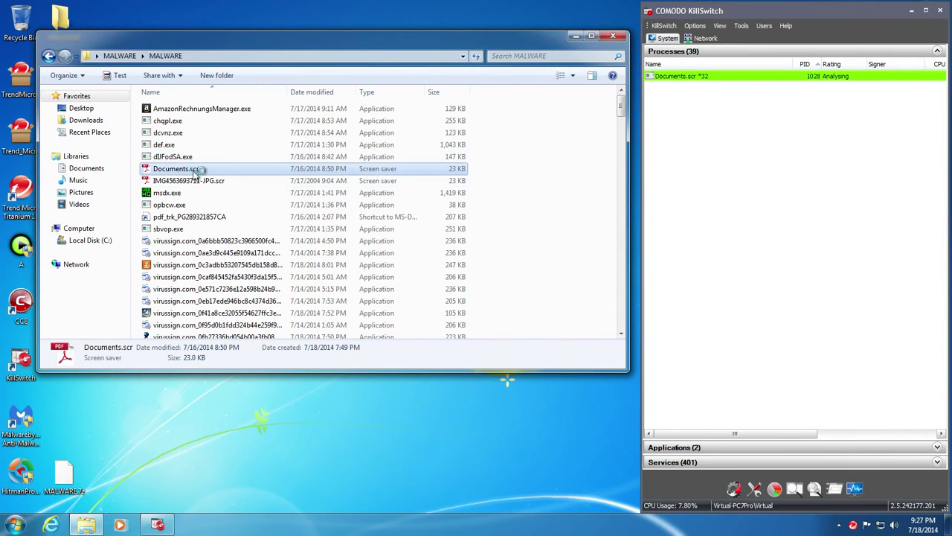
{"action": "left_click", "coordinate": [854, 464]}
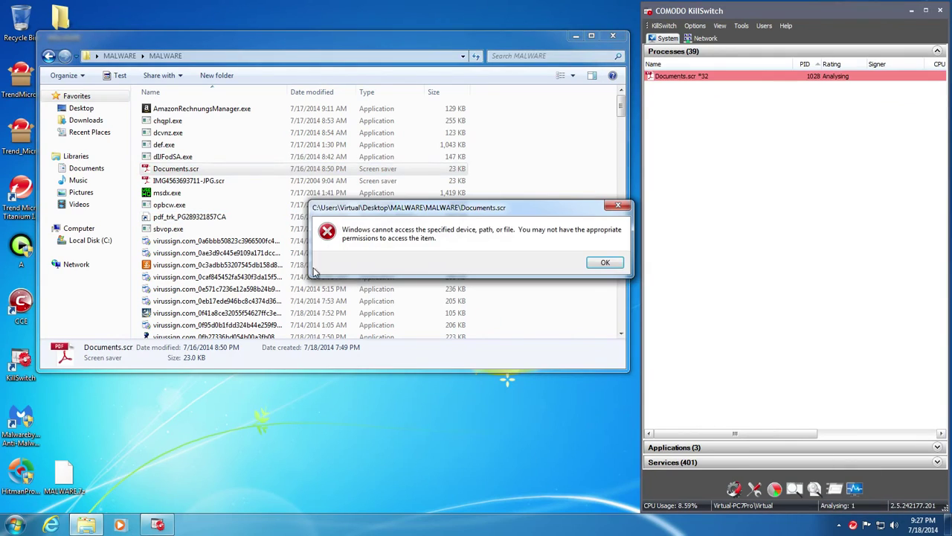
{"action": "left_click", "coordinate": [605, 263]}
{"action": "left_click", "coordinate": [153, 183]}
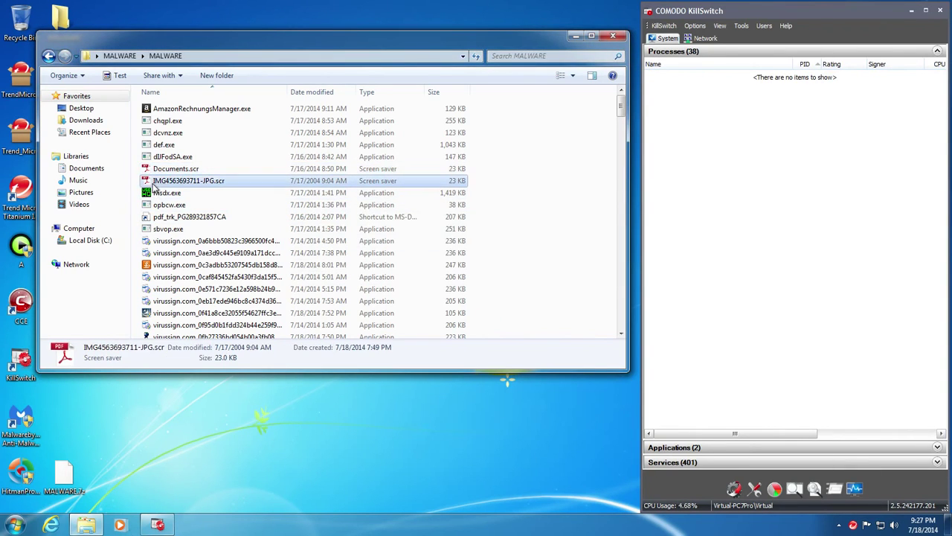
{"action": "double_click", "coordinate": [155, 185]}
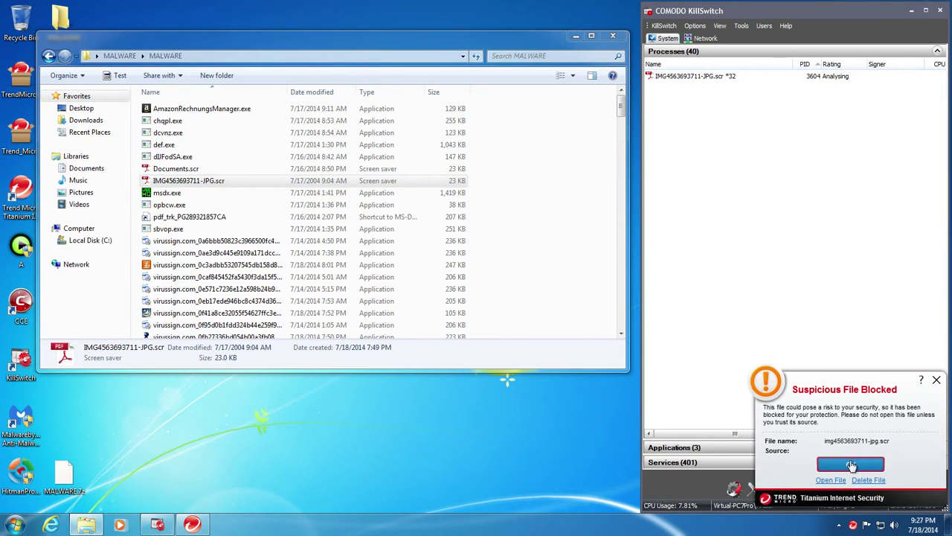
{"action": "left_click", "coordinate": [851, 465]}
{"action": "left_click", "coordinate": [602, 261]}
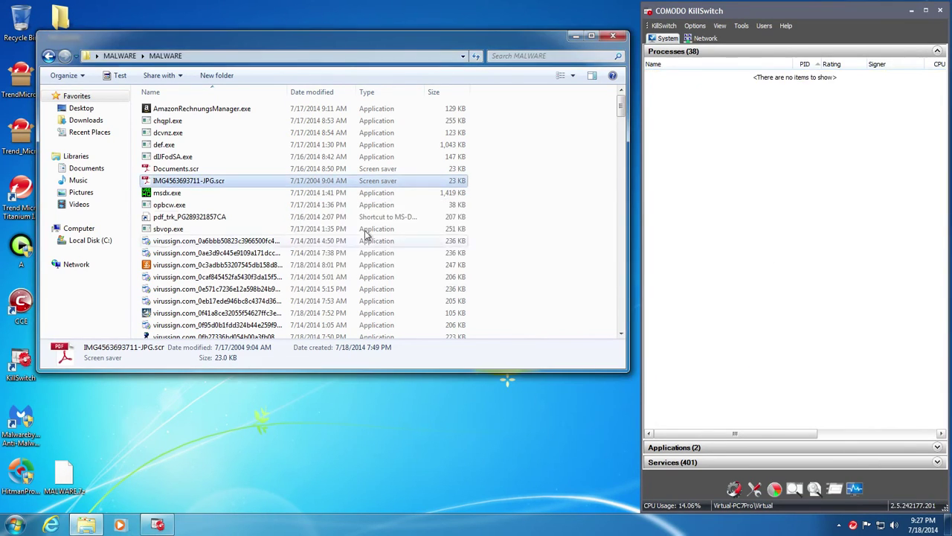
{"action": "double_click", "coordinate": [152, 194]}
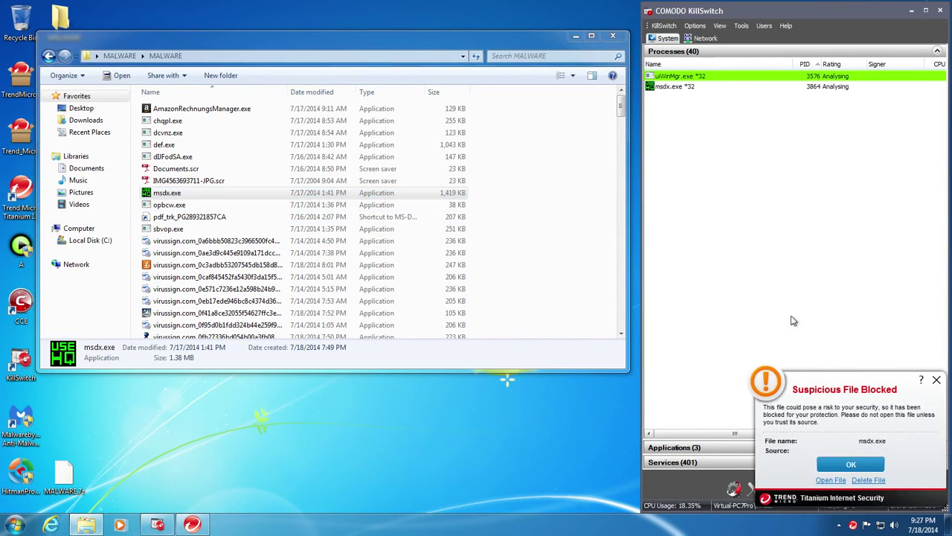
{"action": "left_click", "coordinate": [605, 262]}
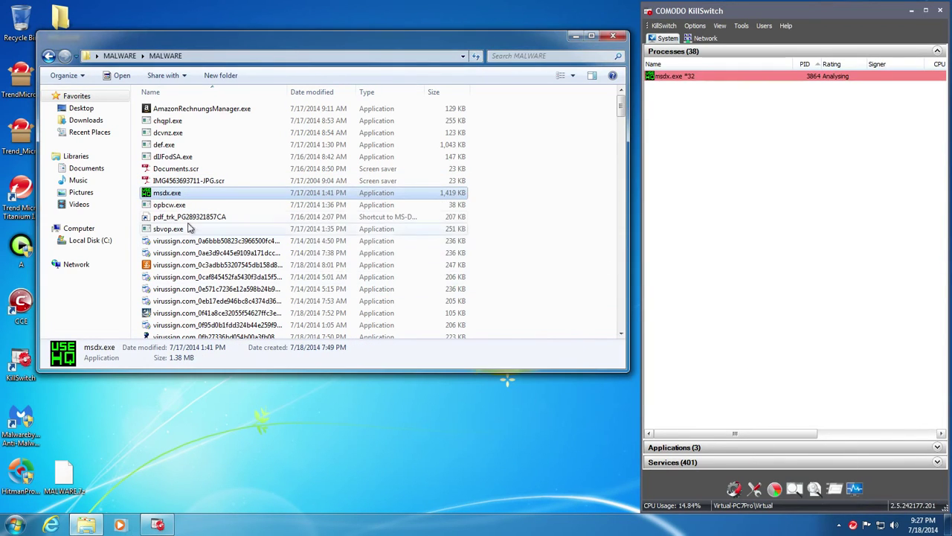
- Try to run the samples opbcw.exe and pdf_trk_PG289321857CA, dismissing the security alert and access error for each
{"action": "double_click", "coordinate": [172, 206]}
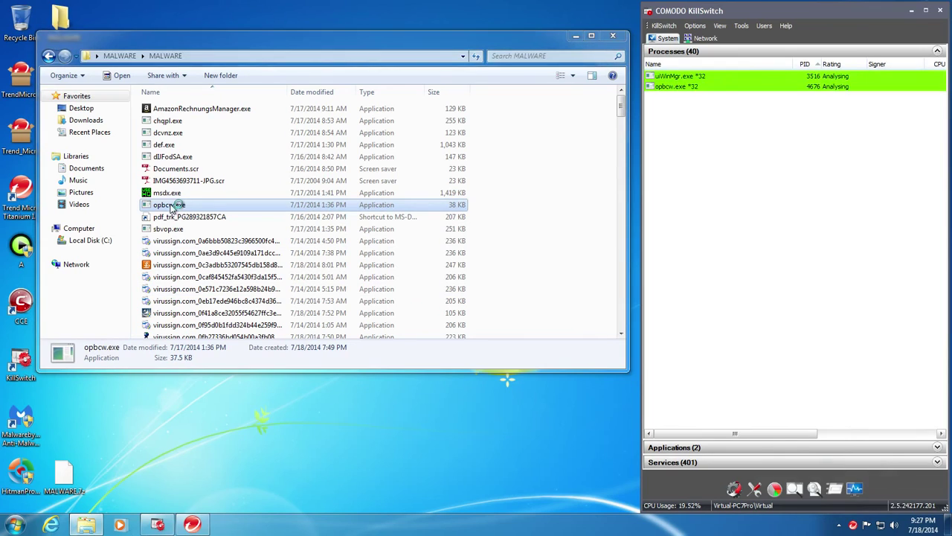
{"action": "left_click", "coordinate": [850, 464]}
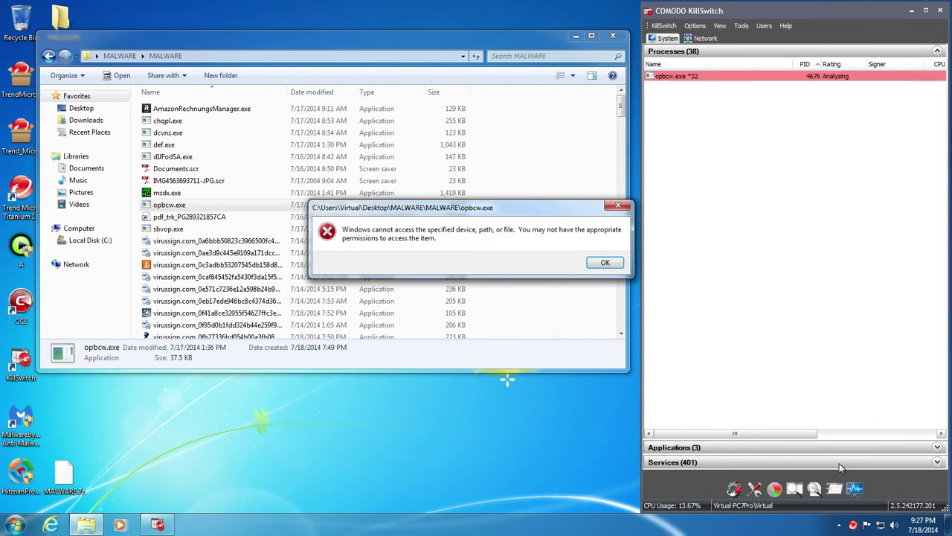
{"action": "left_click", "coordinate": [605, 263]}
{"action": "double_click", "coordinate": [181, 216]}
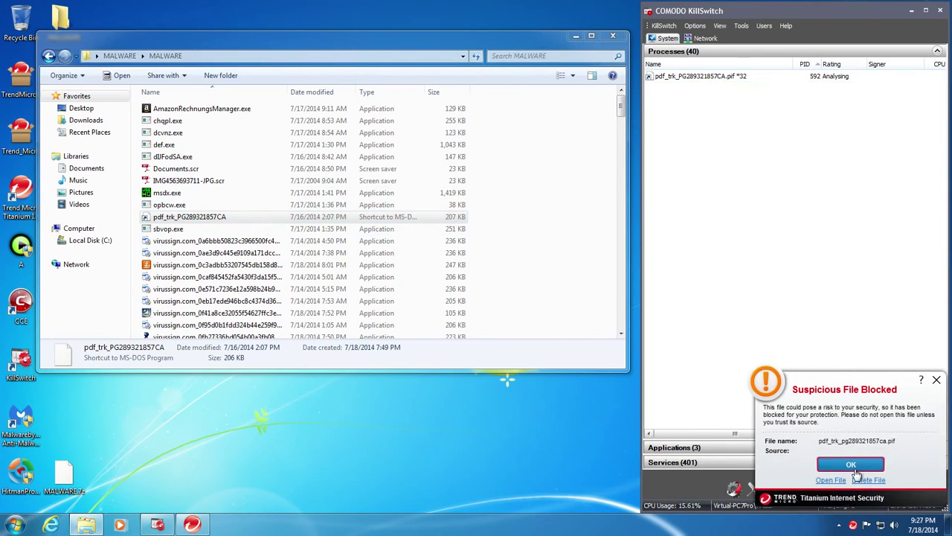
{"action": "left_click", "coordinate": [850, 465]}
{"action": "left_click", "coordinate": [603, 262]}
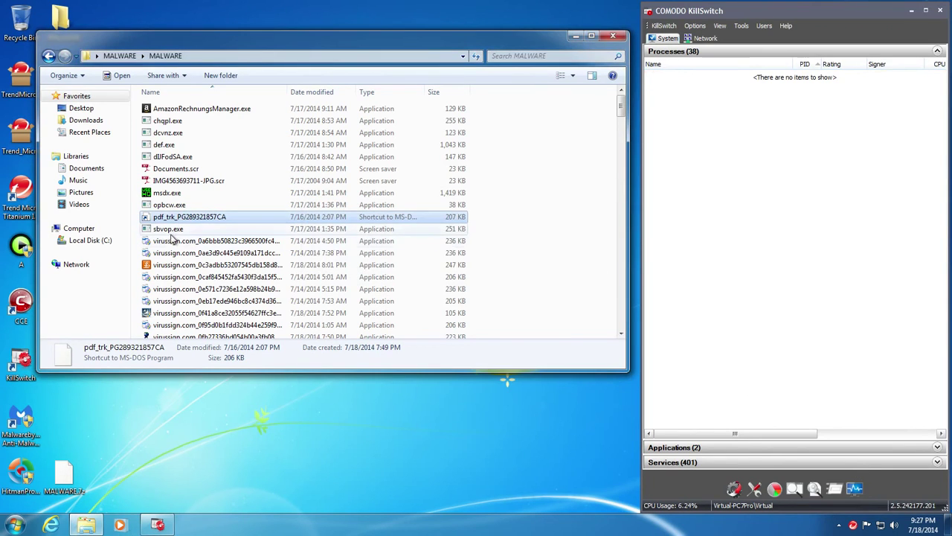
- Try to run the sample sbvop.exe, dismissing the security alert and the access error
{"action": "left_click", "coordinate": [168, 231]}
{"action": "double_click", "coordinate": [168, 230]}
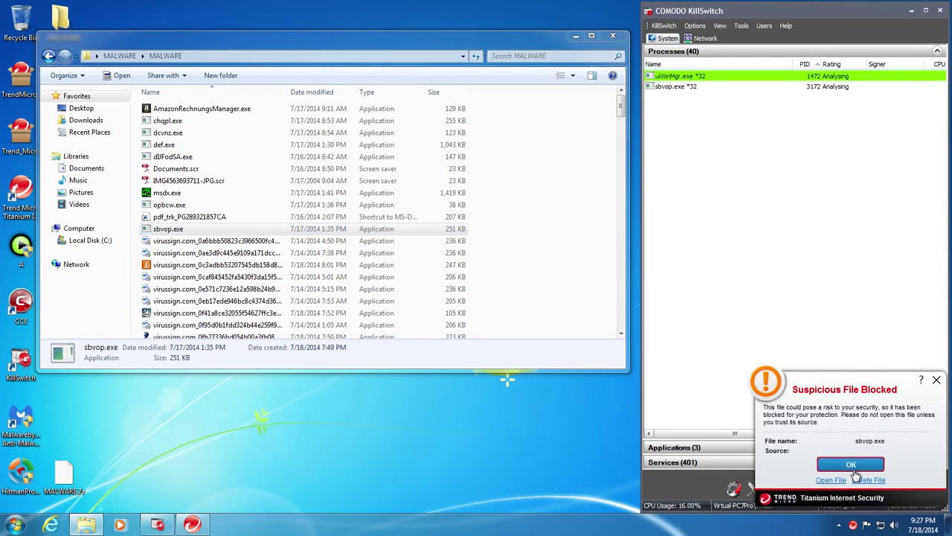
{"action": "left_click", "coordinate": [850, 464]}
{"action": "left_click", "coordinate": [621, 264]}
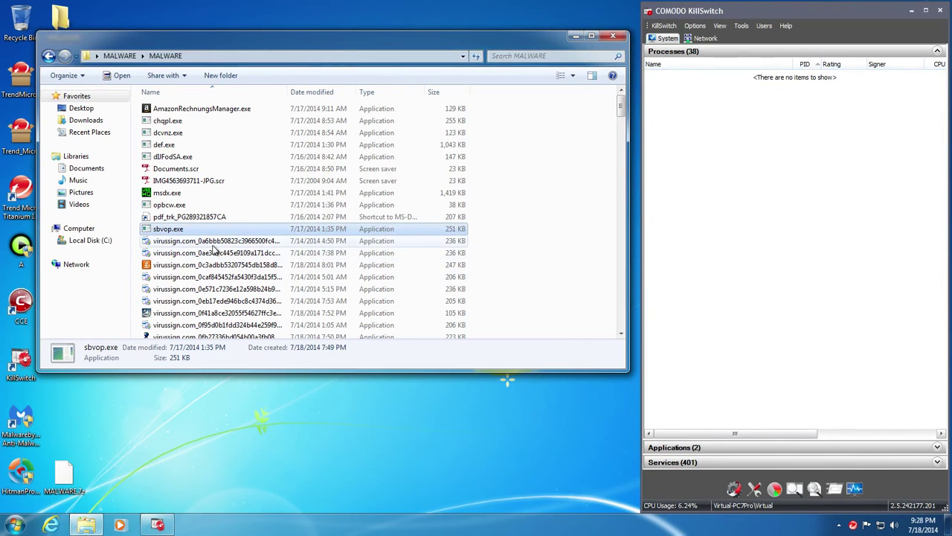
- Run the samples virussign.com_0a6bbb50823, virussign.com_0ae3d9c445e and virussign.com_0c3adbb5320, allowing Premium Installer to make changes to the computer
{"action": "double_click", "coordinate": [214, 242]}
{"action": "double_click", "coordinate": [210, 253]}
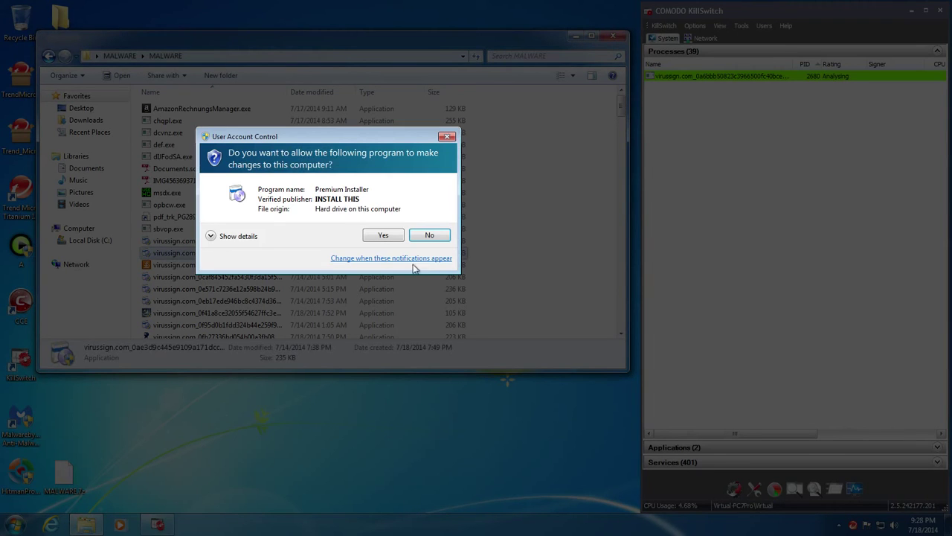
{"action": "left_click", "coordinate": [380, 236]}
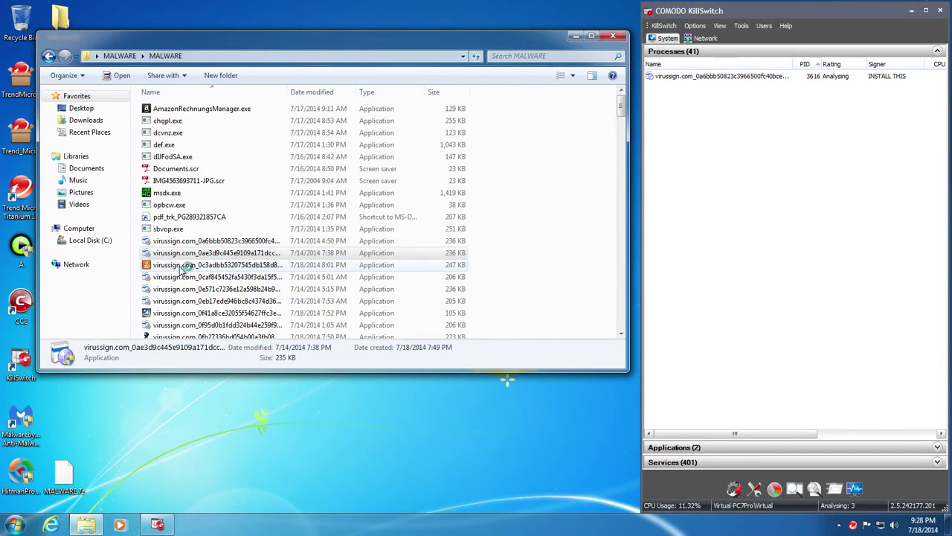
{"action": "double_click", "coordinate": [210, 269]}
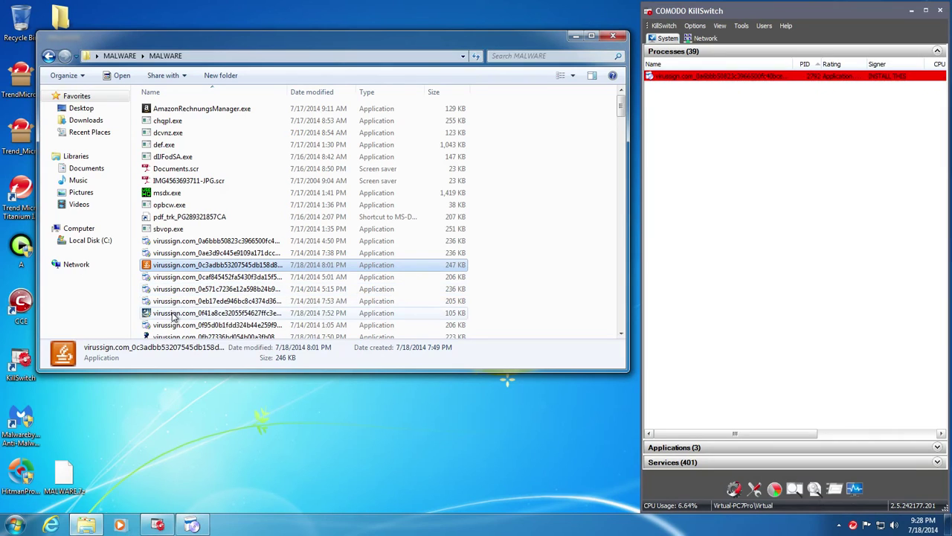
- Try to run the samples virussign.com_0f41a8ce and virussign.com_0fb27336, cancelling the compatibility assistant and dismissing the security alert and access error
{"action": "double_click", "coordinate": [176, 313]}
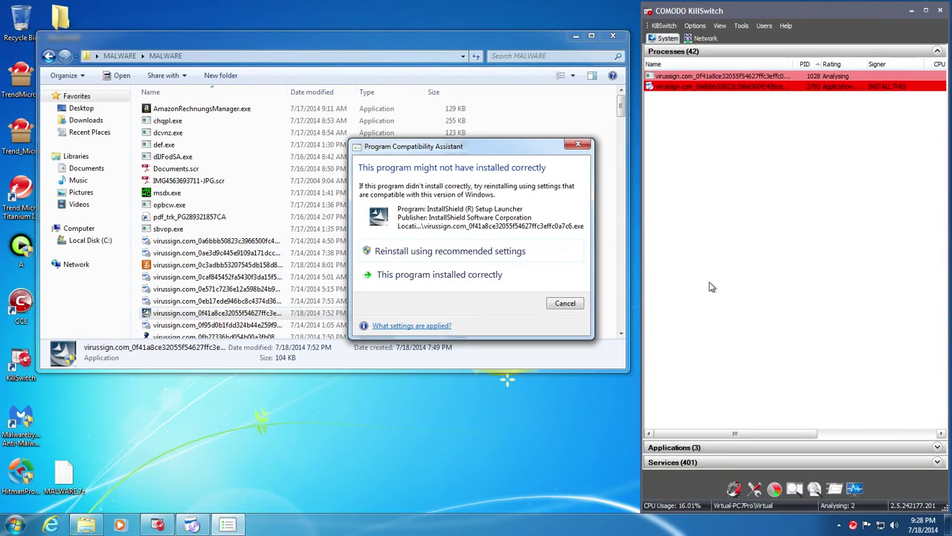
{"action": "left_click", "coordinate": [569, 307]}
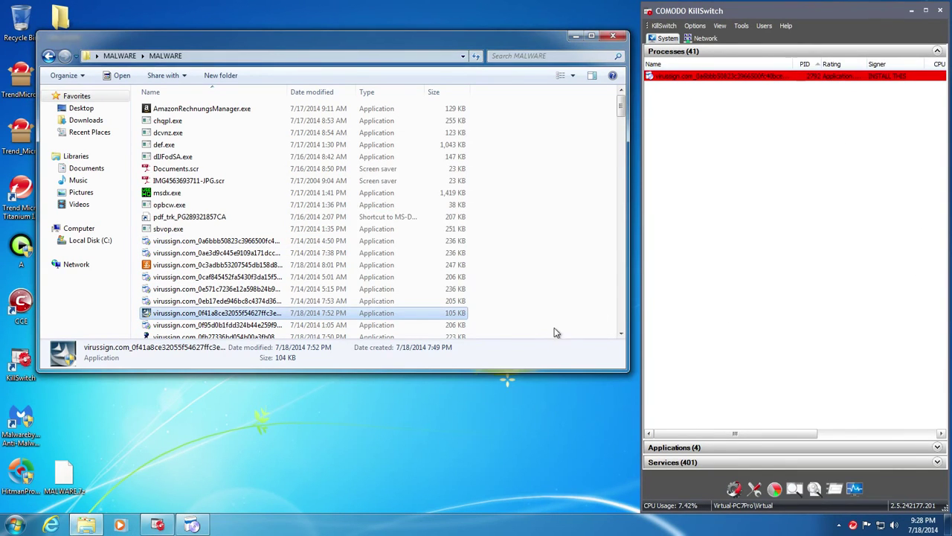
{"action": "scroll", "coordinate": [353, 320], "scroll_direction": "down", "scroll_amount": 4}
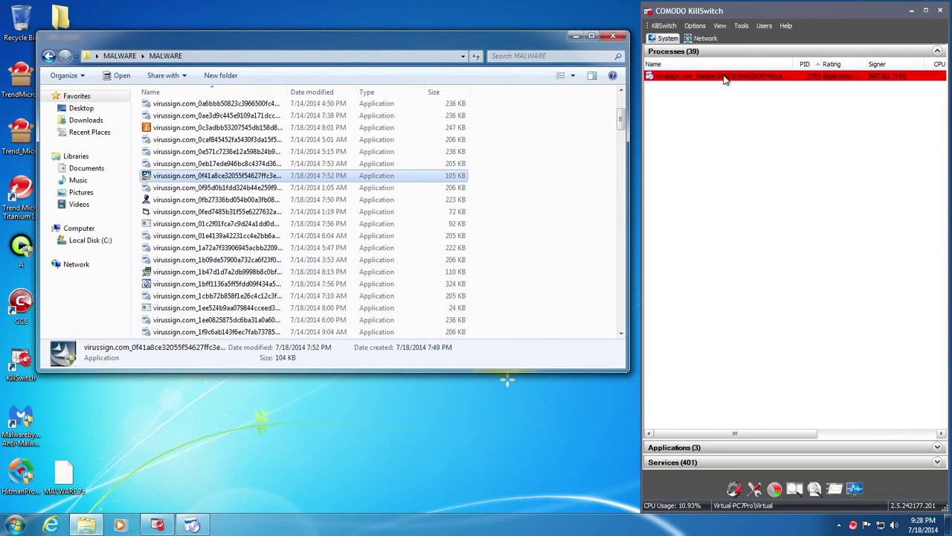
{"action": "left_click", "coordinate": [190, 201]}
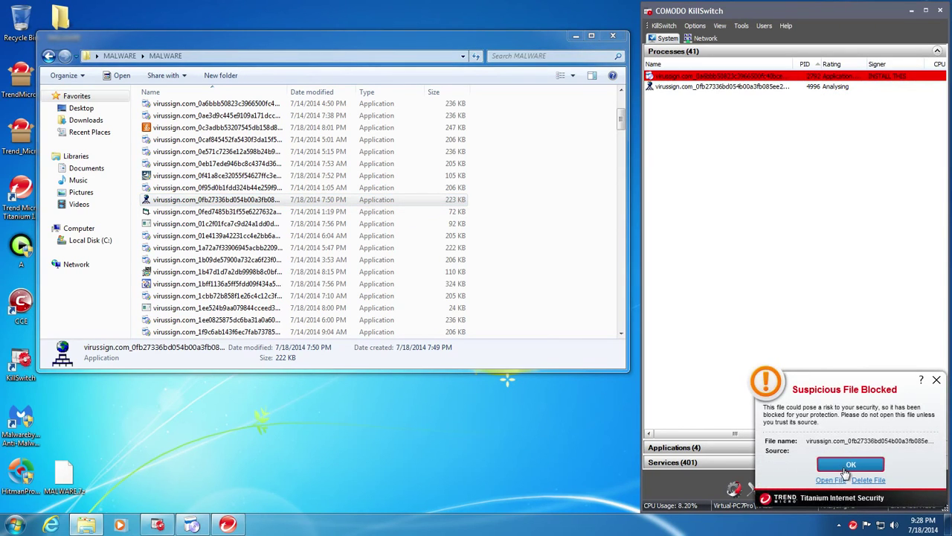
{"action": "left_click", "coordinate": [848, 466]}
{"action": "left_click", "coordinate": [606, 263]}
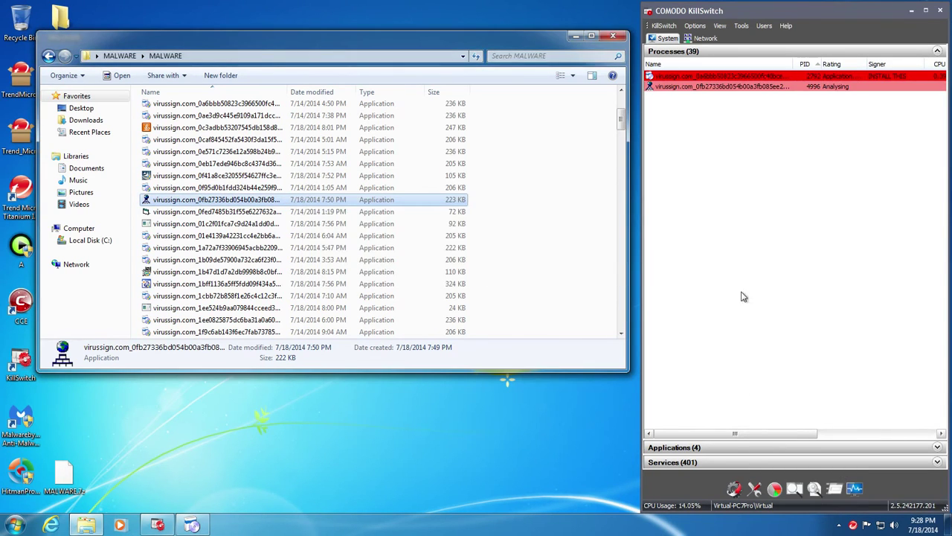
- Try to run the sample virussign.com_0fed7485b31, dismissing the security alert and the access error
{"action": "left_click", "coordinate": [165, 212]}
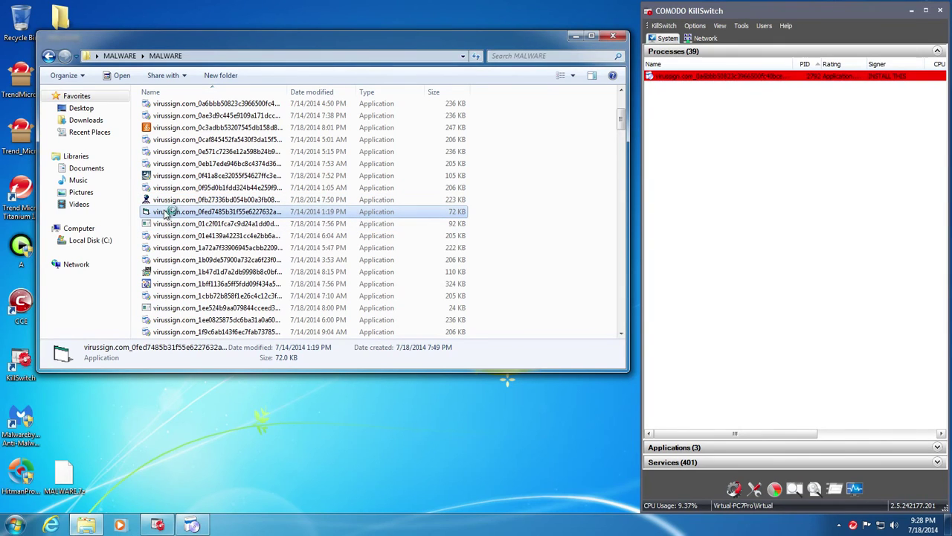
{"action": "double_click", "coordinate": [165, 212]}
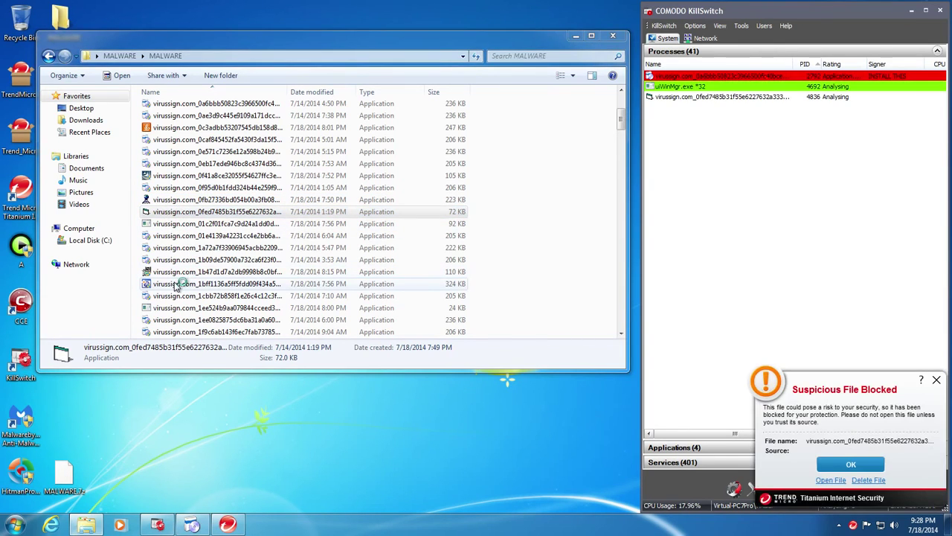
{"action": "left_click", "coordinate": [851, 464]}
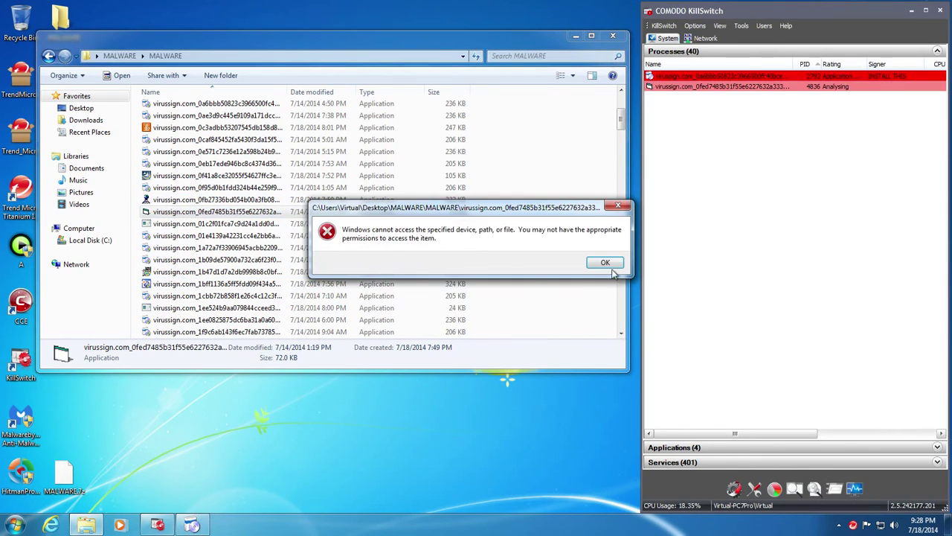
{"action": "left_click", "coordinate": [610, 269]}
- Launch the sample virussign.com_1b47d1d7a2db and dismiss its security alert
{"action": "left_click", "coordinate": [168, 273]}
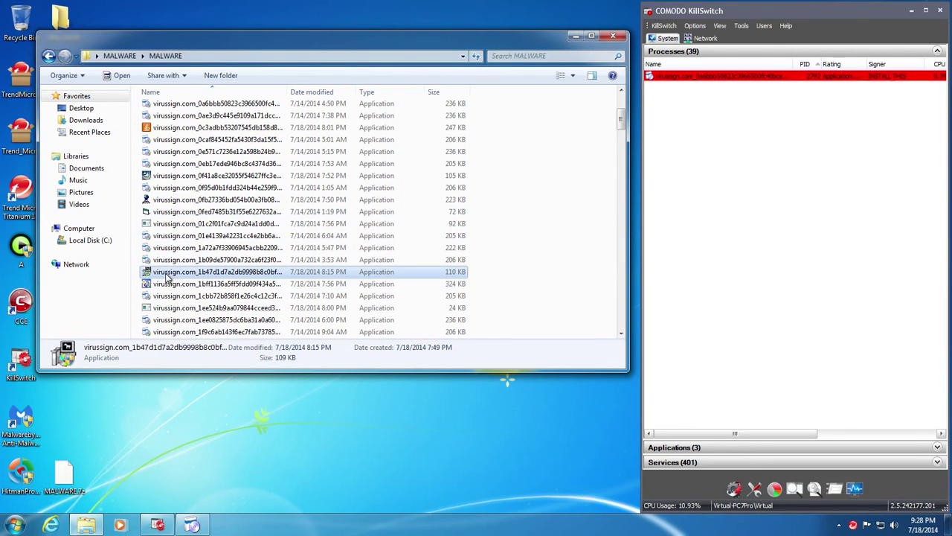
{"action": "double_click", "coordinate": [169, 274]}
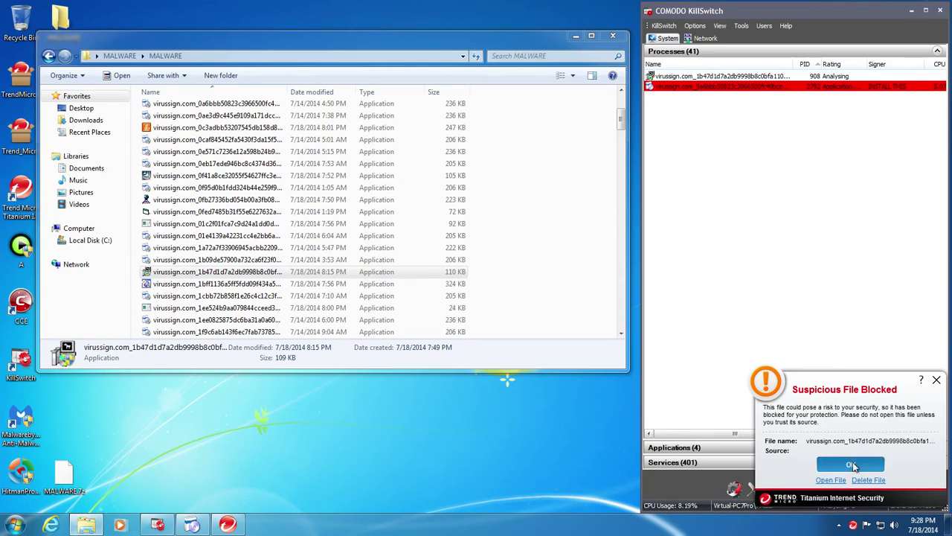
{"action": "left_click", "coordinate": [852, 464]}
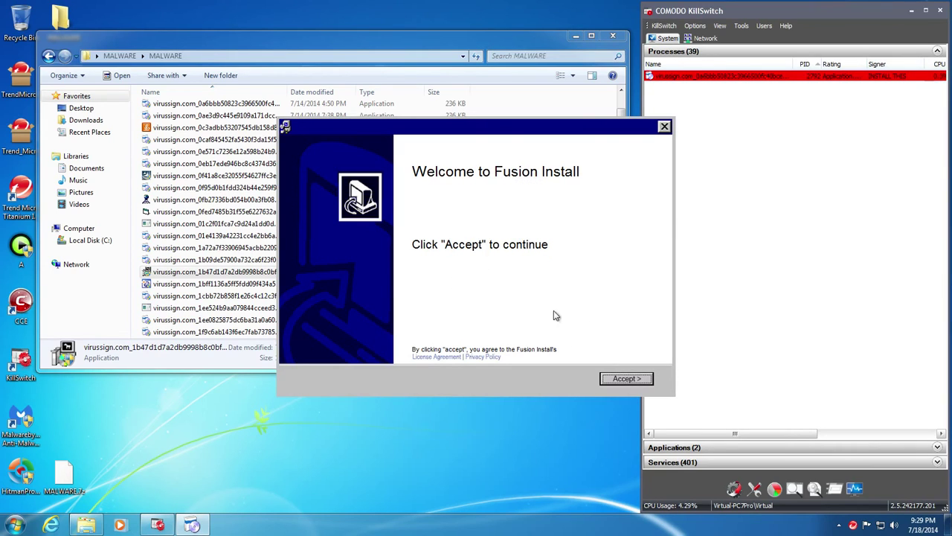
- Accept every offer in the Fusion Install wizard, from Lightspark Player and Search Protect through Bubble Dock, and dismiss the sample access error
{"action": "left_click", "coordinate": [626, 379]}
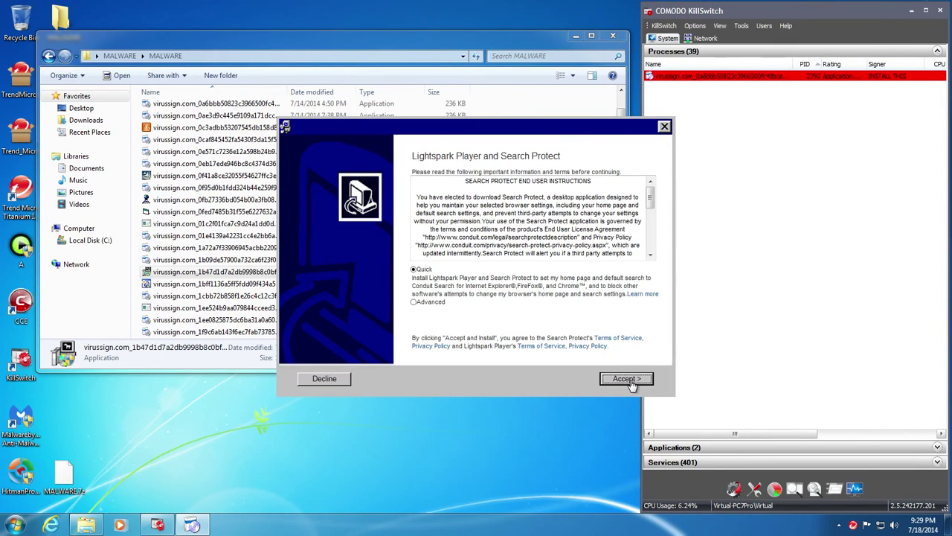
{"action": "left_click", "coordinate": [629, 381]}
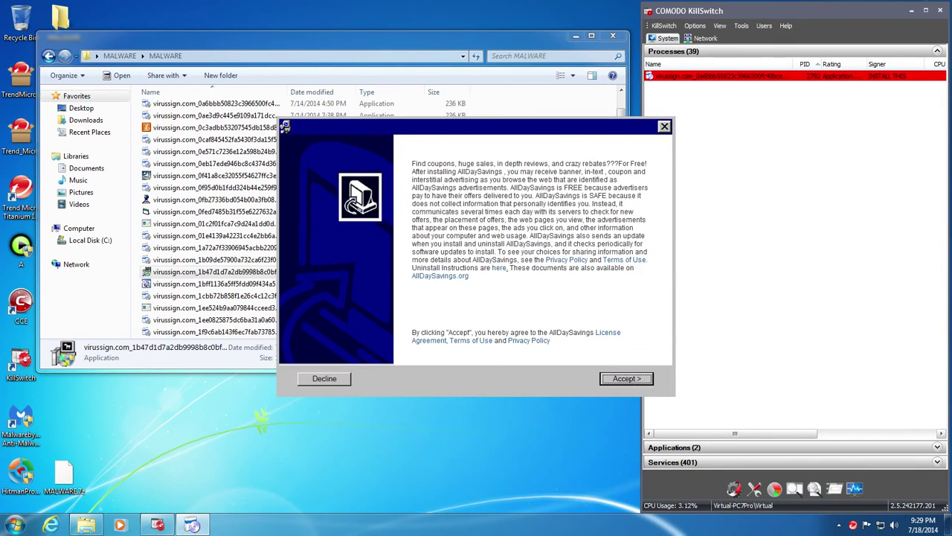
{"action": "left_click", "coordinate": [631, 381]}
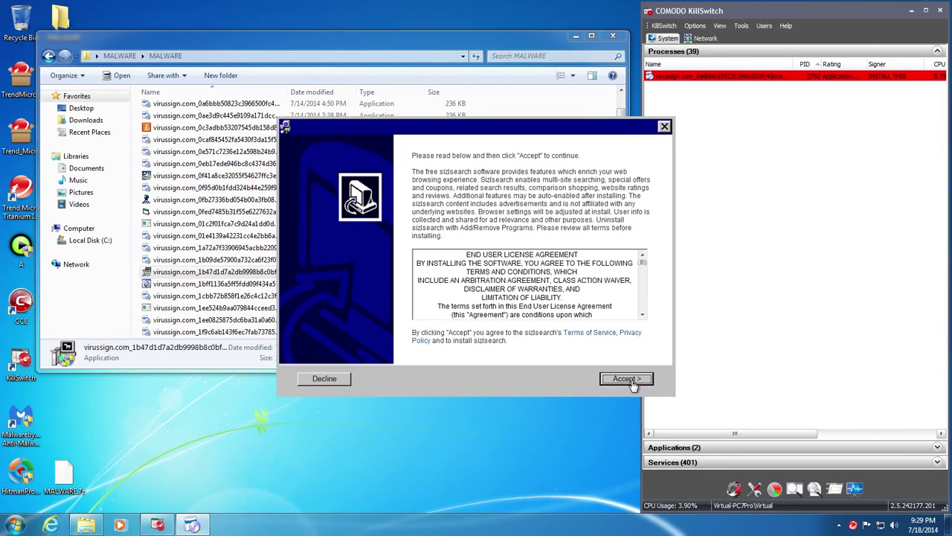
{"action": "left_click", "coordinate": [632, 381]}
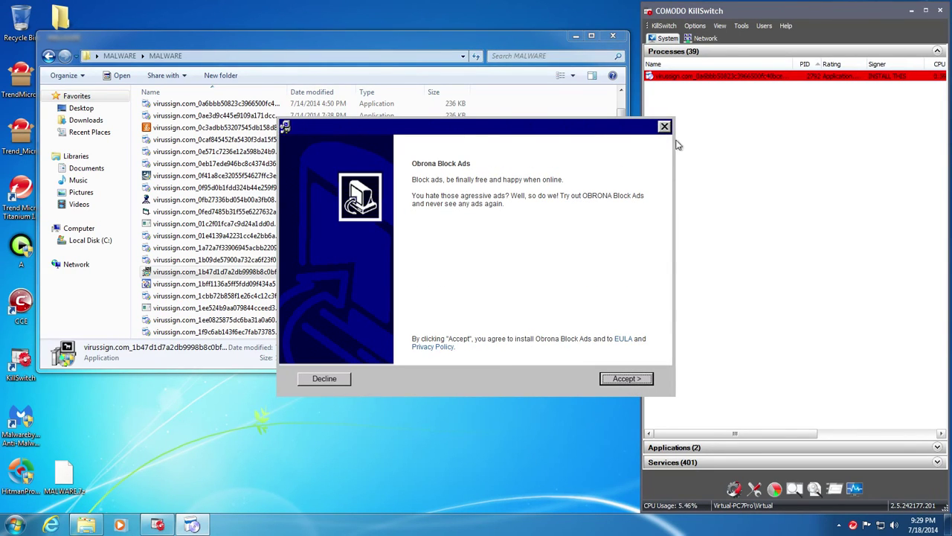
{"action": "left_click", "coordinate": [629, 380]}
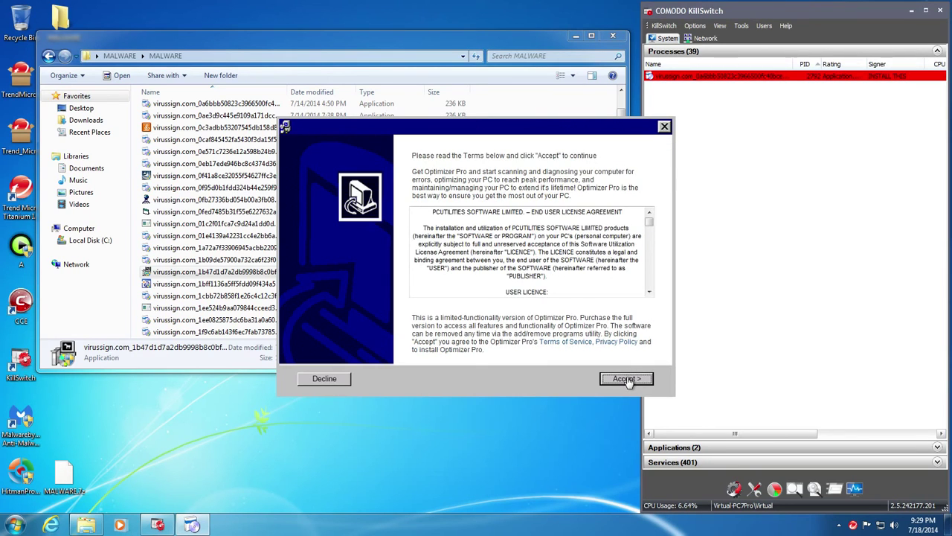
{"action": "left_click", "coordinate": [629, 380]}
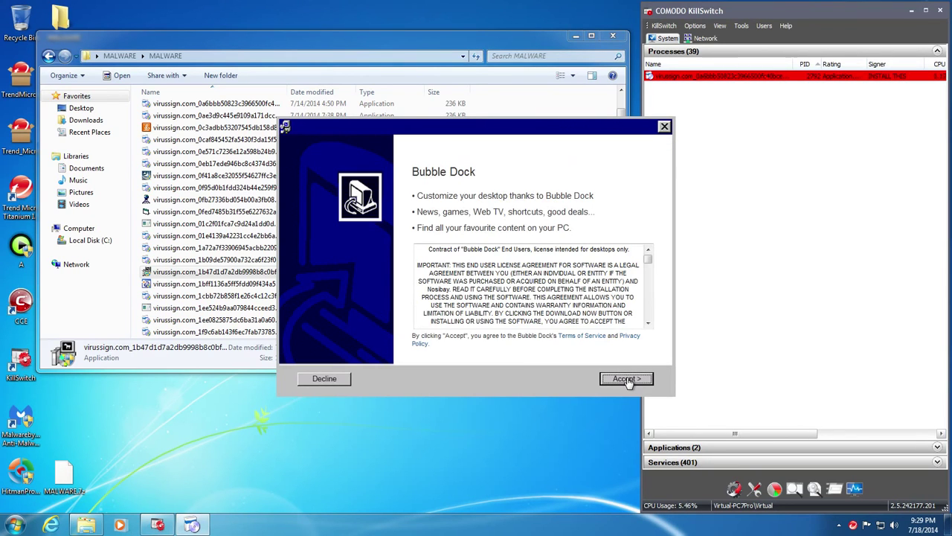
{"action": "left_click", "coordinate": [627, 380]}
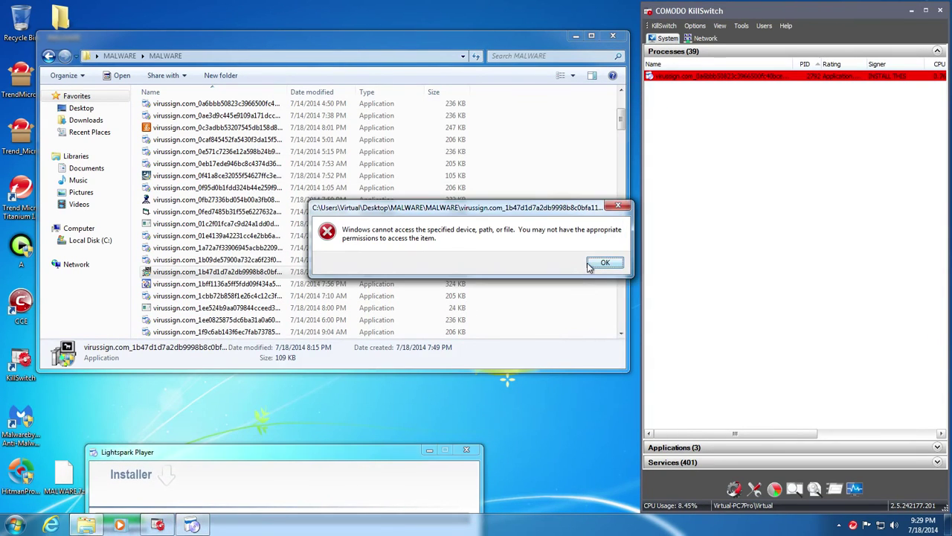
{"action": "left_click", "coordinate": [604, 264]}
- Try to run the sample virussign.com_5fddfac89fc13, dismissing the security alert and the access error
{"action": "scroll", "coordinate": [198, 303], "scroll_direction": "down", "scroll_amount": 8}
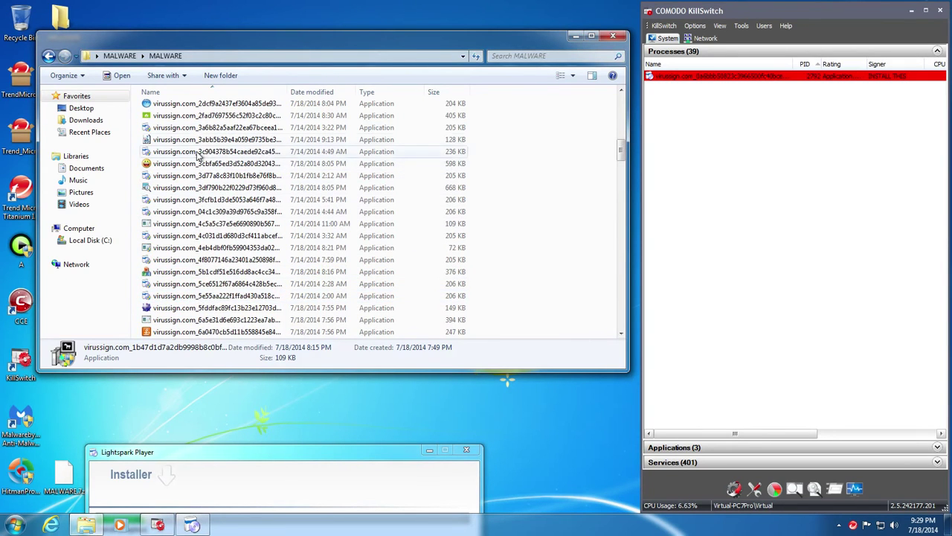
{"action": "left_click", "coordinate": [187, 308]}
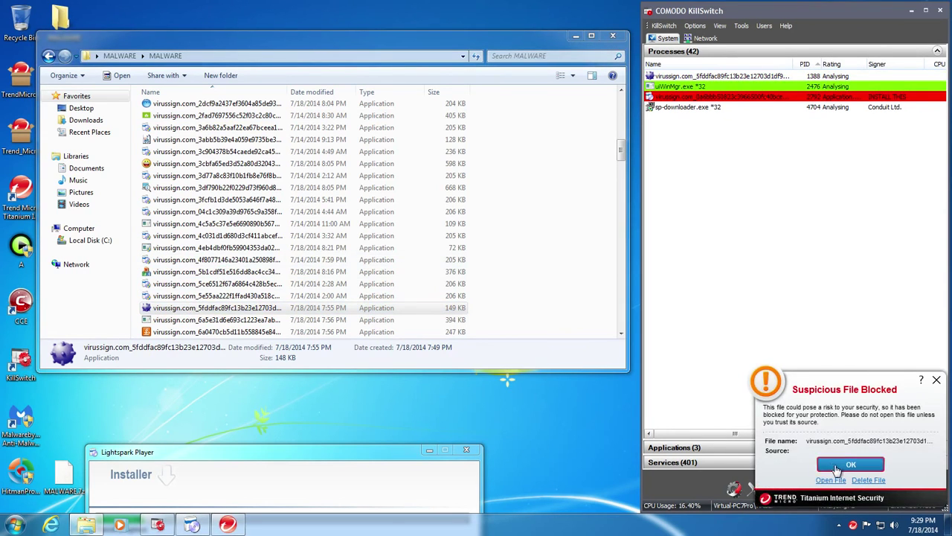
{"action": "left_click", "coordinate": [837, 467]}
{"action": "left_click", "coordinate": [604, 262]}
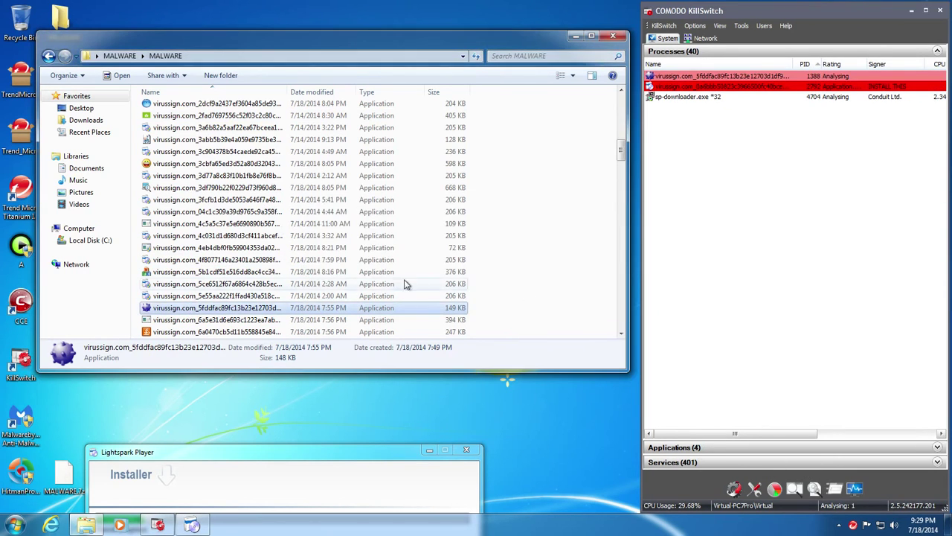
- Try to run the sample virussign.com_3cbfa65ed3d52 with the smiley icon
{"action": "scroll", "coordinate": [369, 284], "scroll_direction": "down", "scroll_amount": 3}
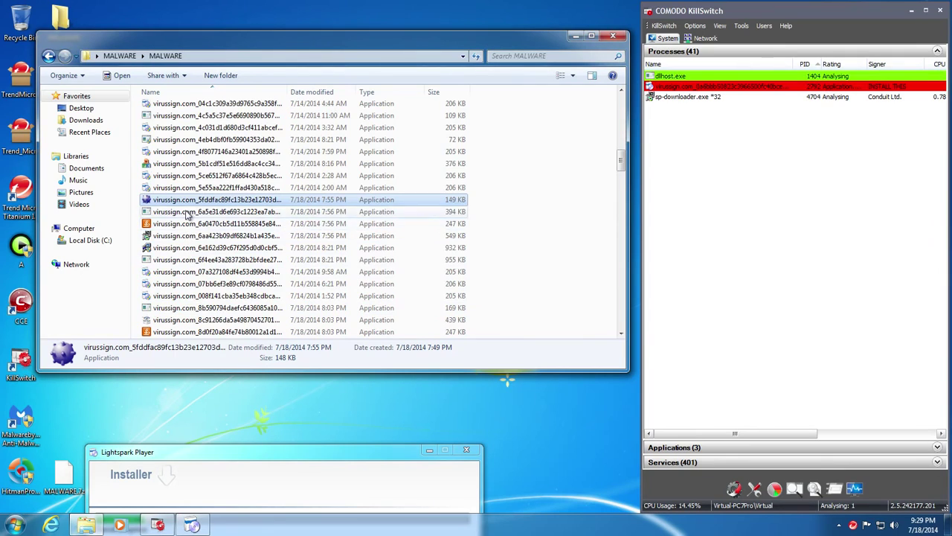
{"action": "scroll", "coordinate": [188, 214], "scroll_direction": "up", "scroll_amount": 1}
{"action": "scroll", "coordinate": [187, 212], "scroll_direction": "up", "scroll_amount": 1}
{"action": "left_click", "coordinate": [180, 118]}
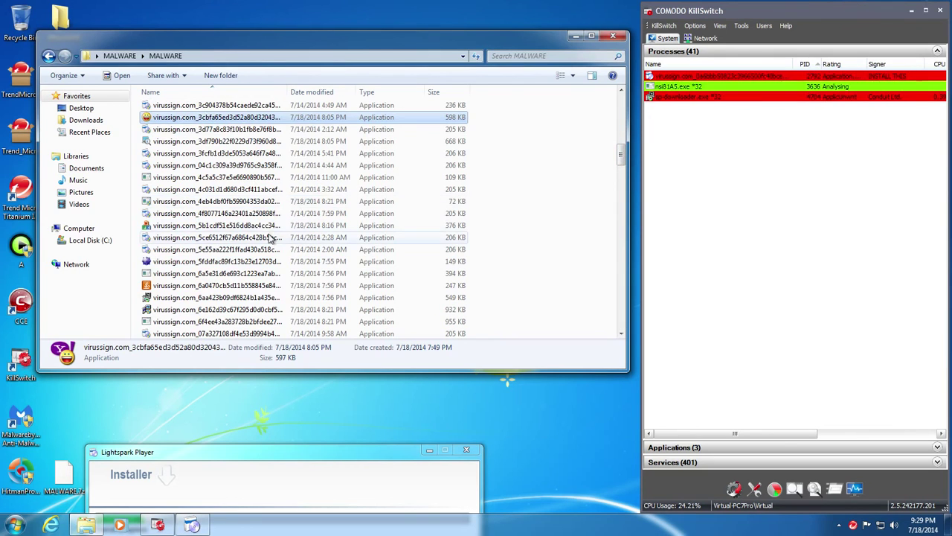
{"action": "scroll", "coordinate": [157, 208], "scroll_direction": "up", "scroll_amount": 2}
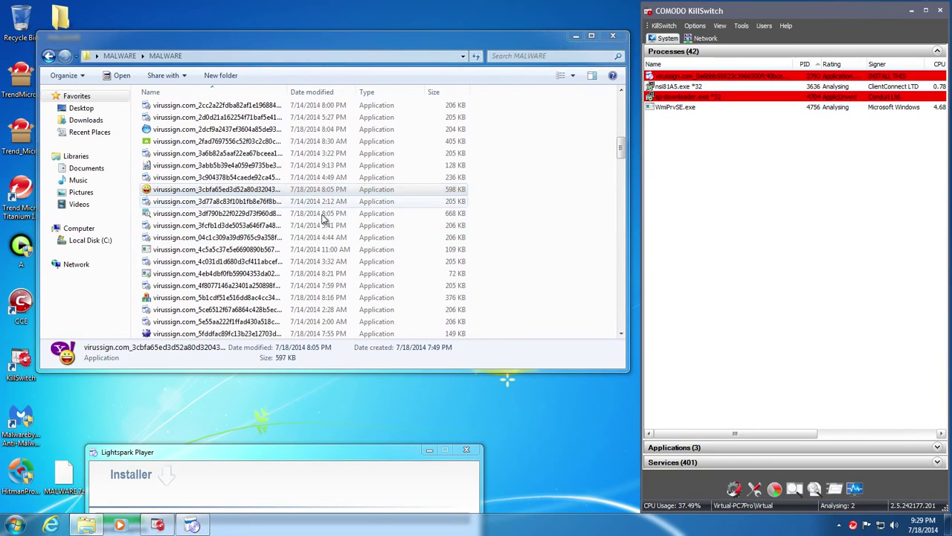
{"action": "left_click", "coordinate": [160, 191]}
- Try to run the sample virussign.com_9af8d81c3068, dismissing the security alert and the access error
{"action": "scroll", "coordinate": [223, 223], "scroll_direction": "down", "scroll_amount": 7}
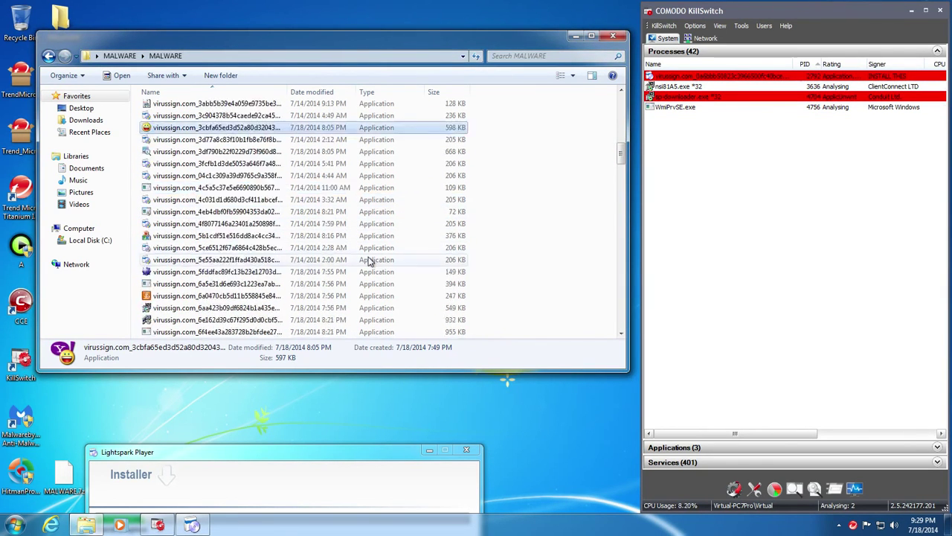
{"action": "left_click", "coordinate": [179, 285]}
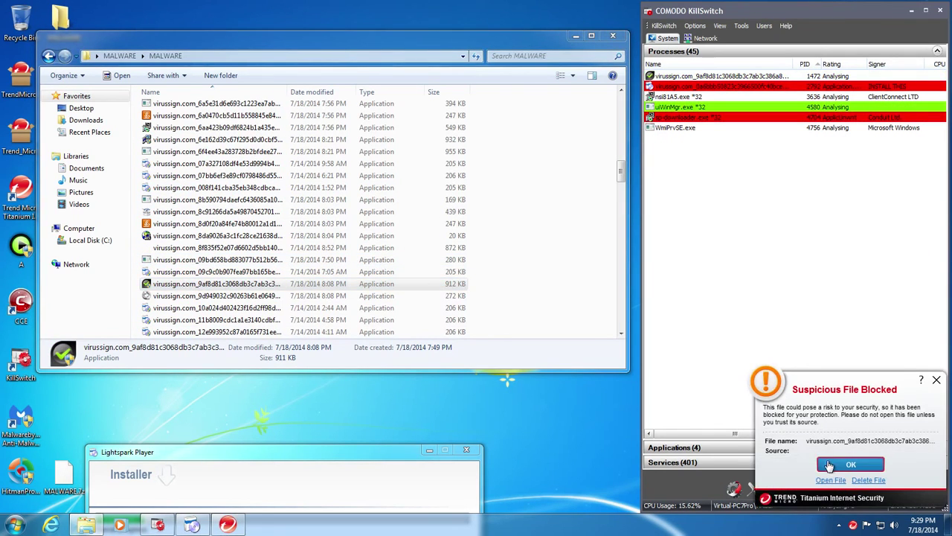
{"action": "left_click", "coordinate": [851, 465]}
{"action": "left_click", "coordinate": [605, 263]}
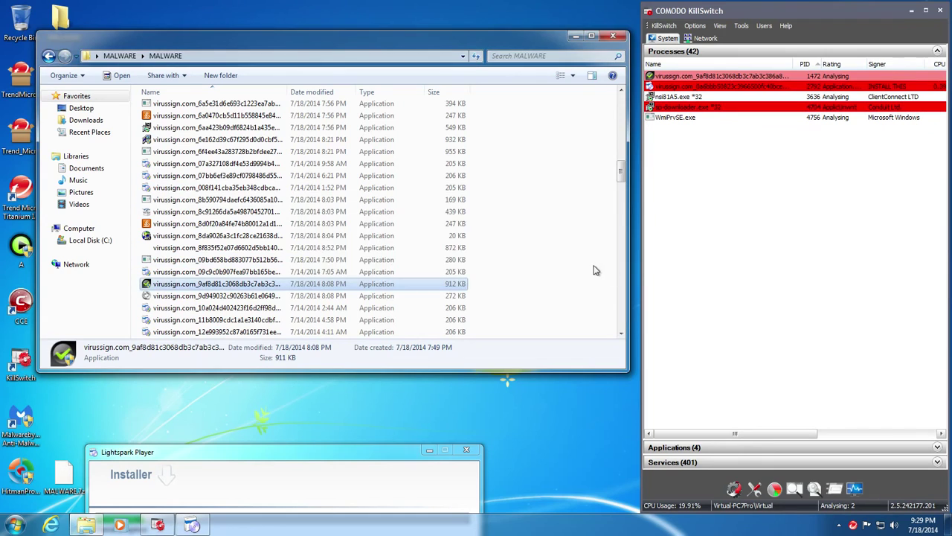
- Try to run the sample virussign.com_27e88a633abc, dismissing the security alert and the access error
{"action": "scroll", "coordinate": [156, 275], "scroll_direction": "down", "scroll_amount": 6}
{"action": "left_click", "coordinate": [176, 286]}
{"action": "double_click", "coordinate": [176, 287]}
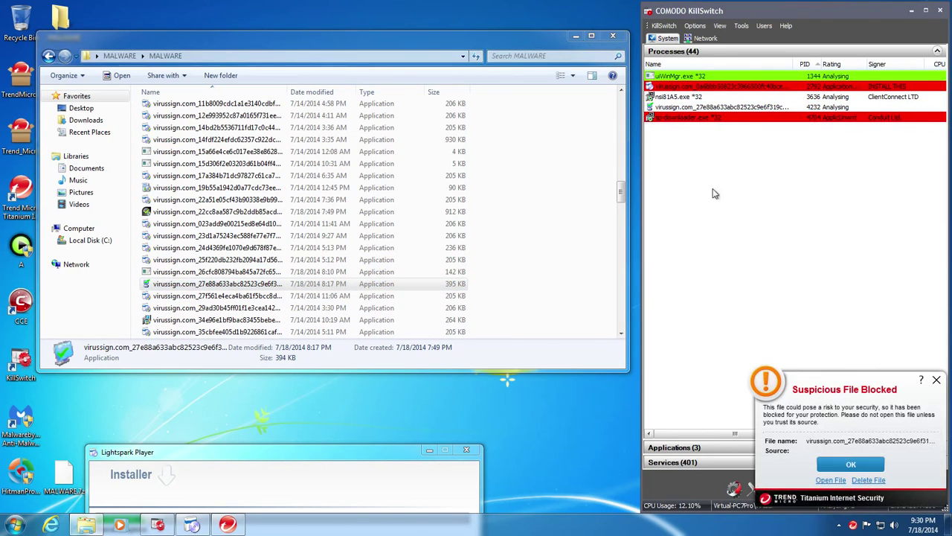
{"action": "left_click", "coordinate": [861, 467]}
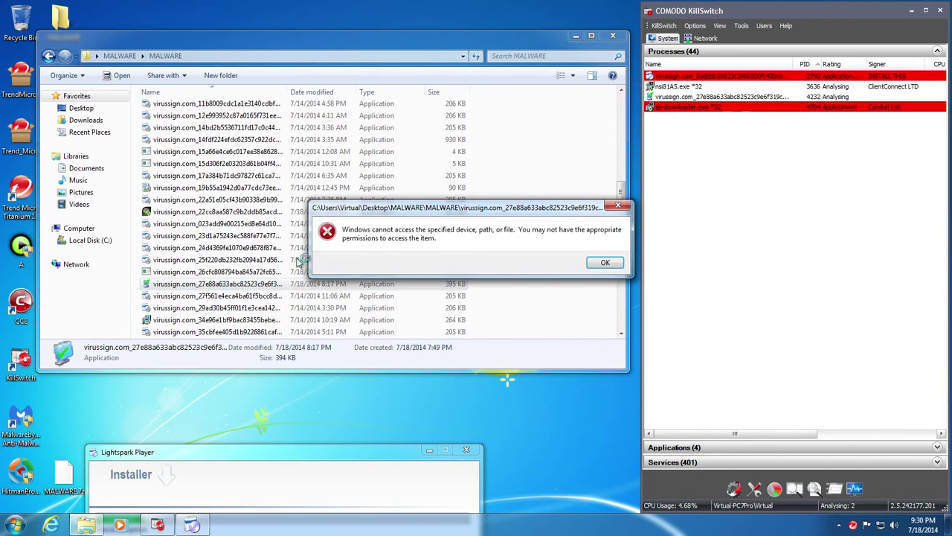
{"action": "left_click", "coordinate": [617, 264]}
{"action": "scroll", "coordinate": [148, 305], "scroll_direction": "down", "scroll_amount": 4}
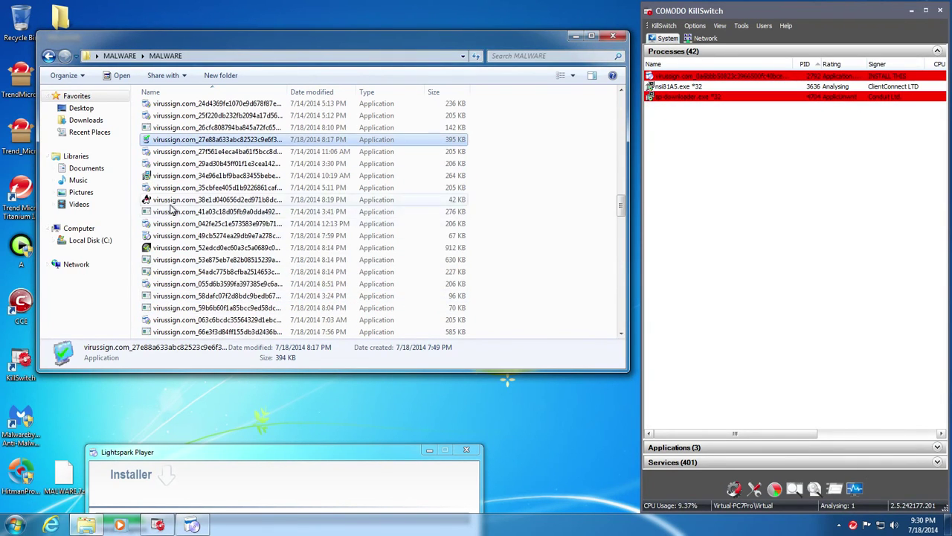
- Run the sample virussign.com_38e1d040656d2ed971b8dc, and close the Lightspark Player installer window and its notification
{"action": "double_click", "coordinate": [170, 202]}
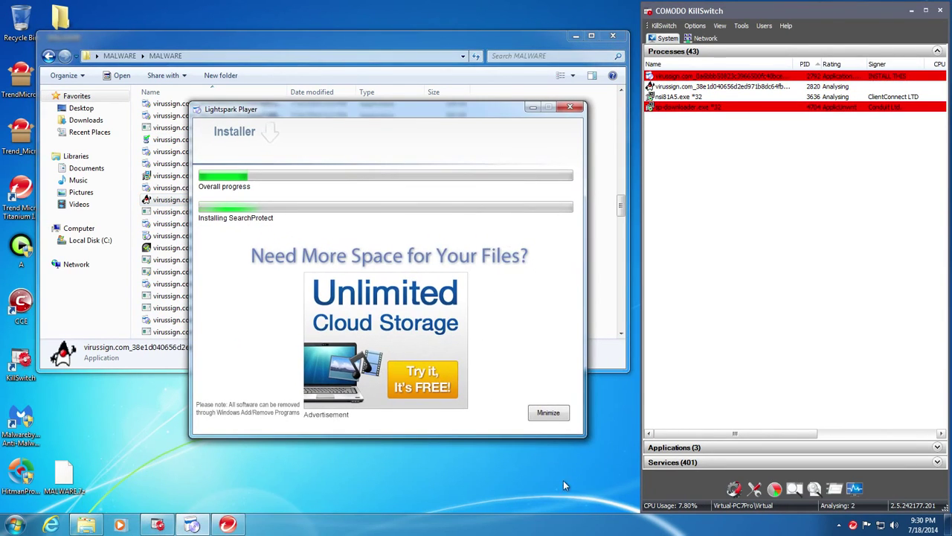
{"action": "left_click", "coordinate": [573, 113]}
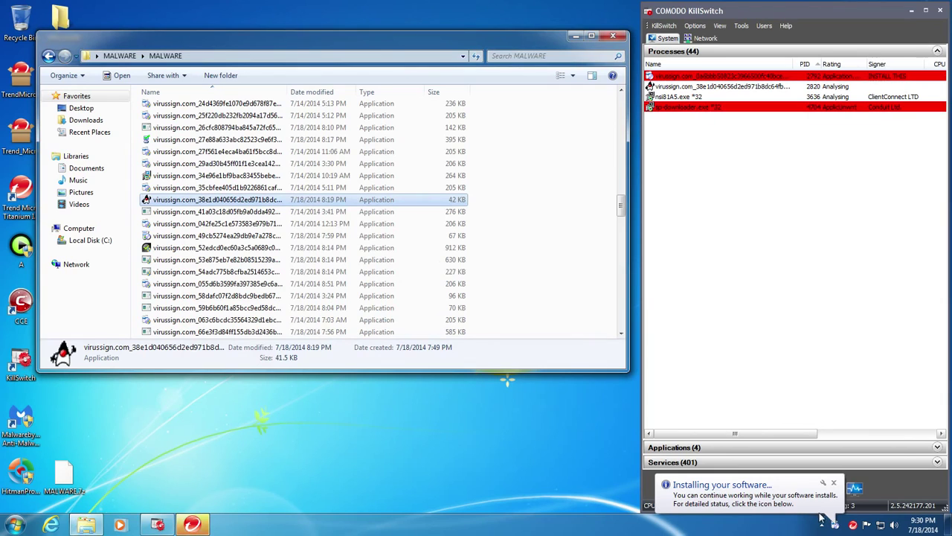
{"action": "left_click", "coordinate": [838, 525]}
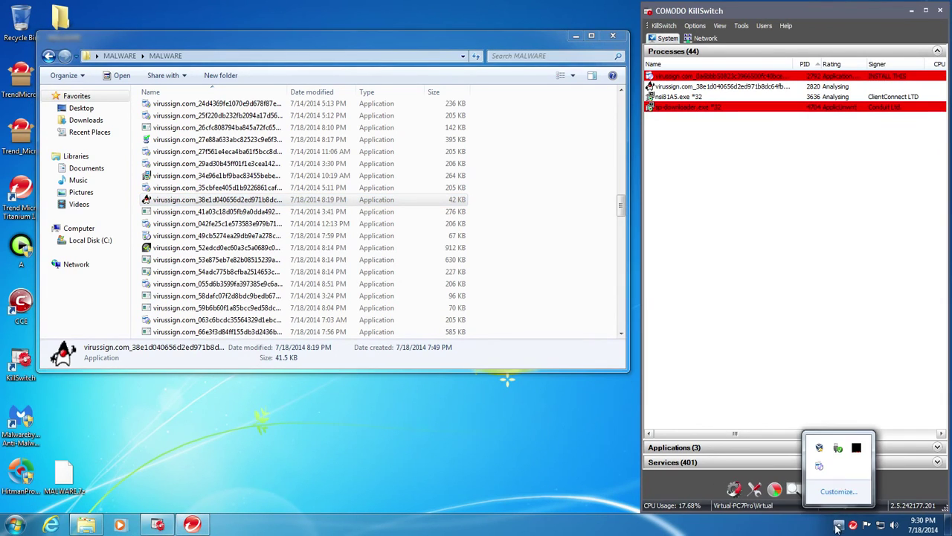
{"action": "left_click", "coordinate": [819, 465]}
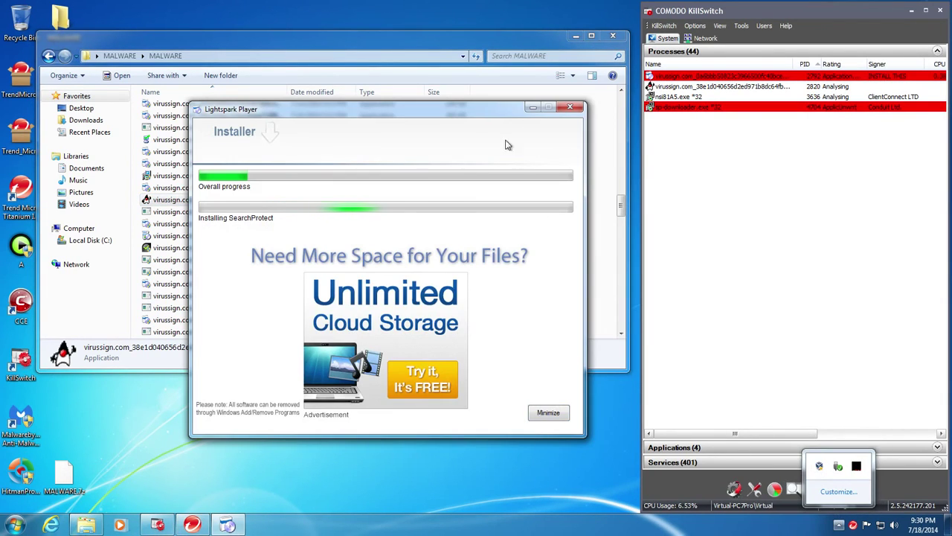
{"action": "left_click", "coordinate": [567, 109]}
{"action": "left_click", "coordinate": [567, 110]}
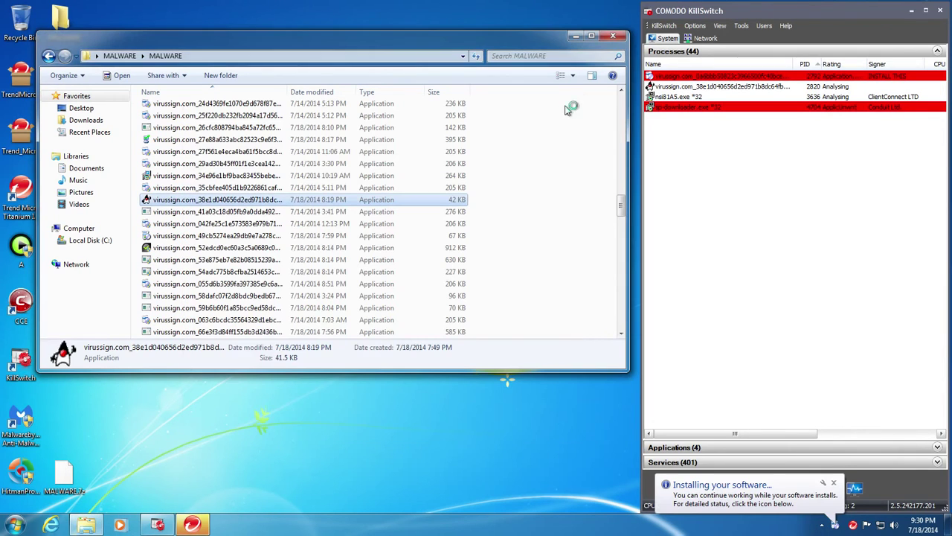
{"action": "left_click", "coordinate": [834, 482]}
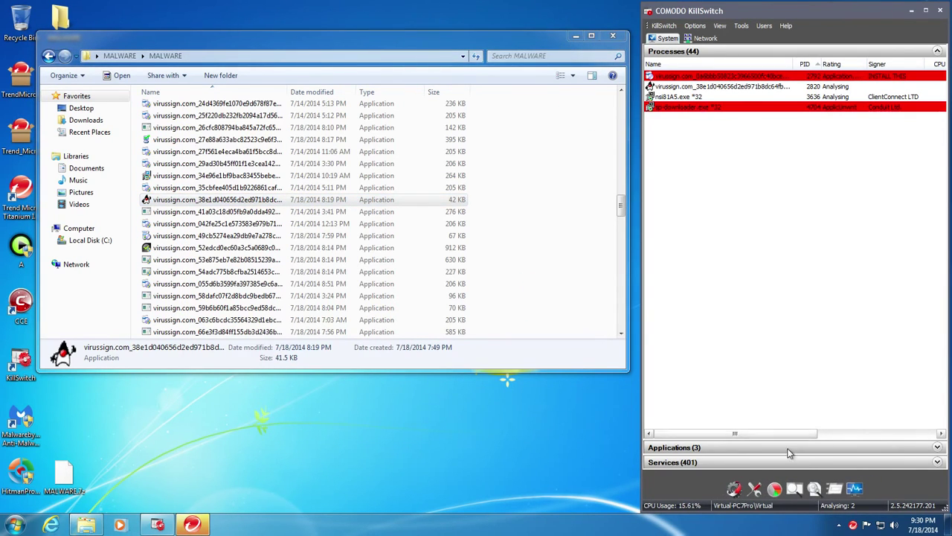
- Check the two virussign.com processes in KillSwitch, and close the MALWARE folder window and KillSwitch
{"action": "left_click", "coordinate": [693, 78]}
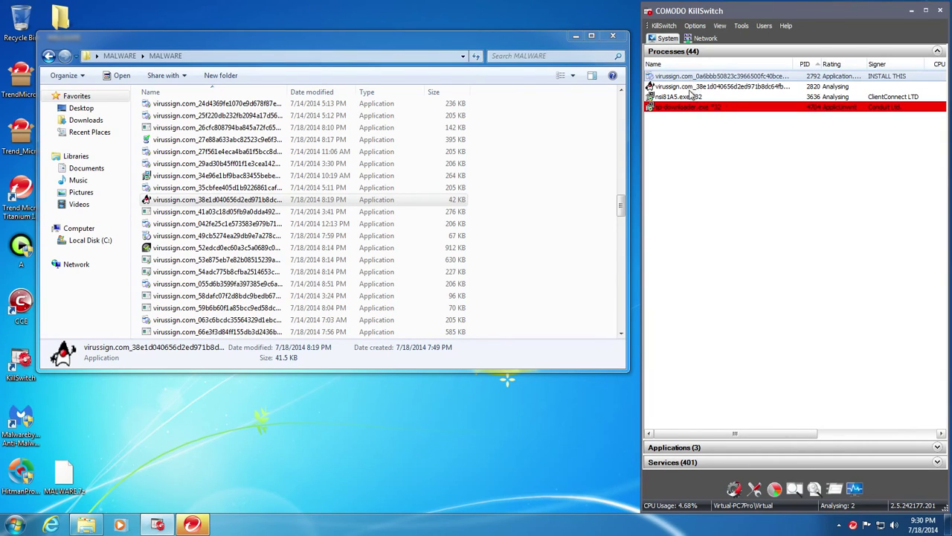
{"action": "left_click", "coordinate": [690, 88]}
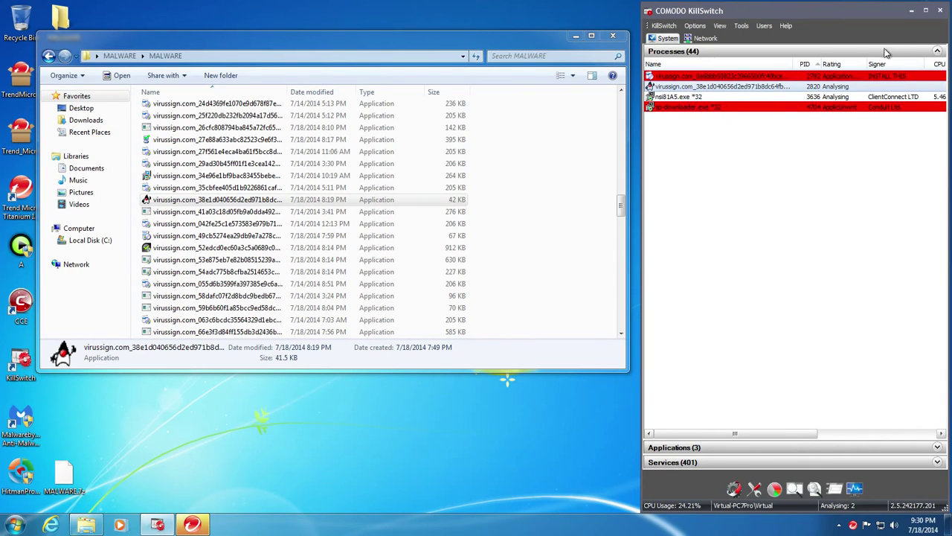
{"action": "left_click", "coordinate": [591, 38]}
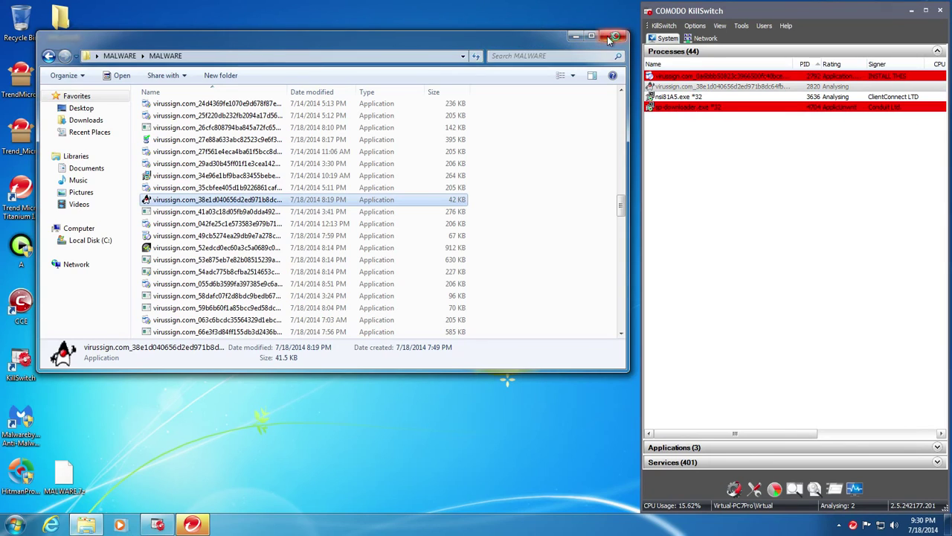
{"action": "left_click", "coordinate": [615, 37]}
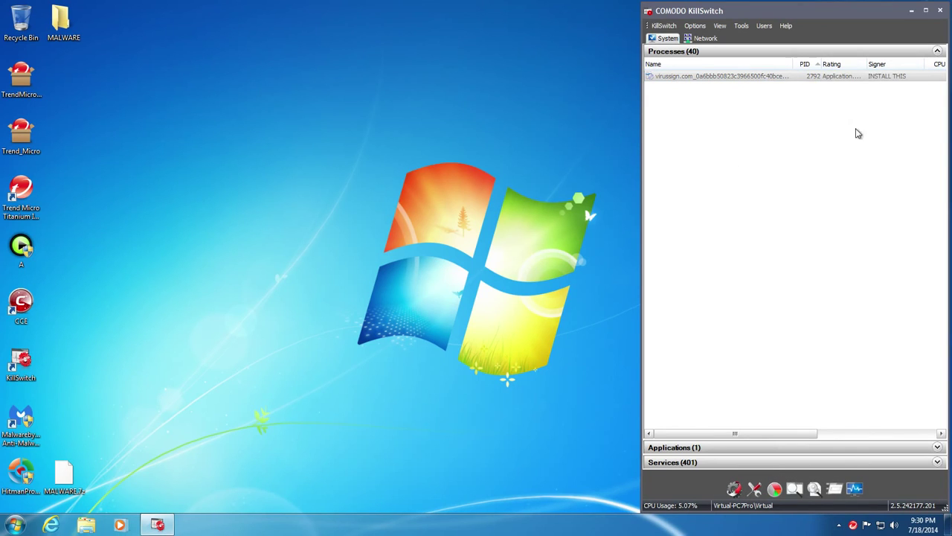
{"action": "left_click", "coordinate": [941, 11]}
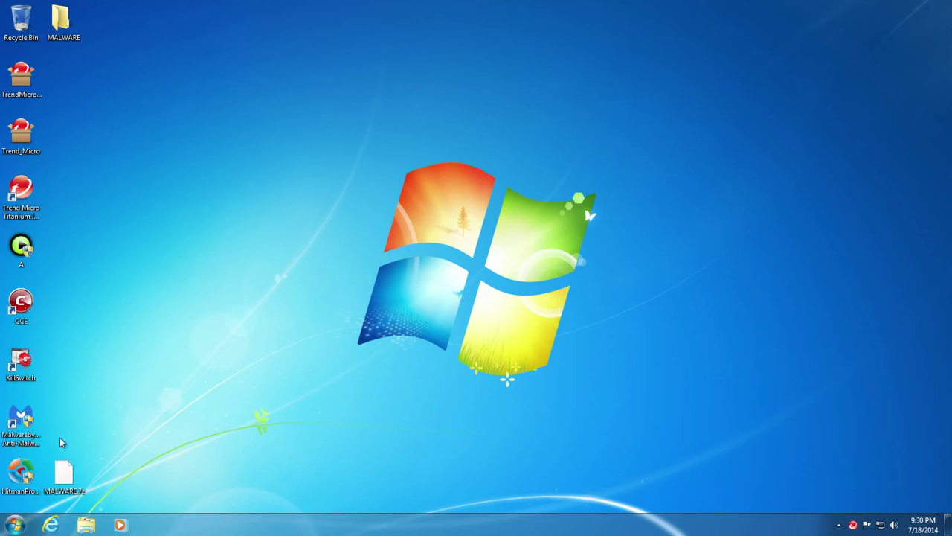
{"action": "left_click", "coordinate": [21, 419]}
{"action": "left_click", "coordinate": [23, 476]}
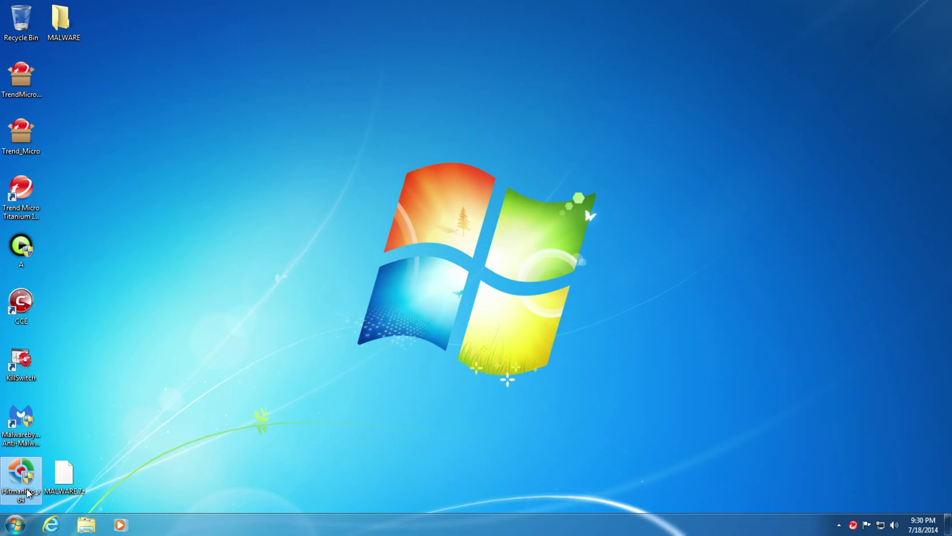
{"action": "left_click", "coordinate": [21, 21]}
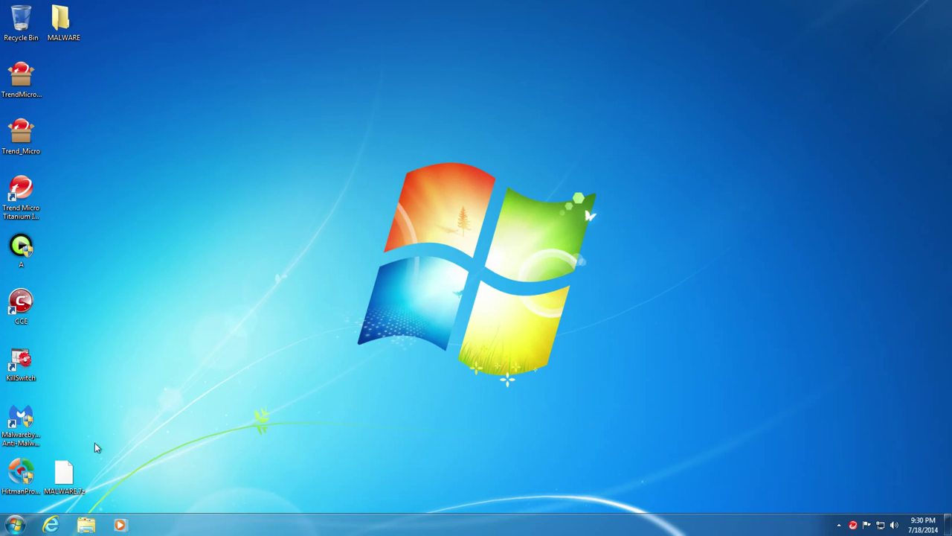
- Dismiss the All Threats Resolved alert and check the installer among the hidden notification icons
{"action": "left_click", "coordinate": [16, 525]}
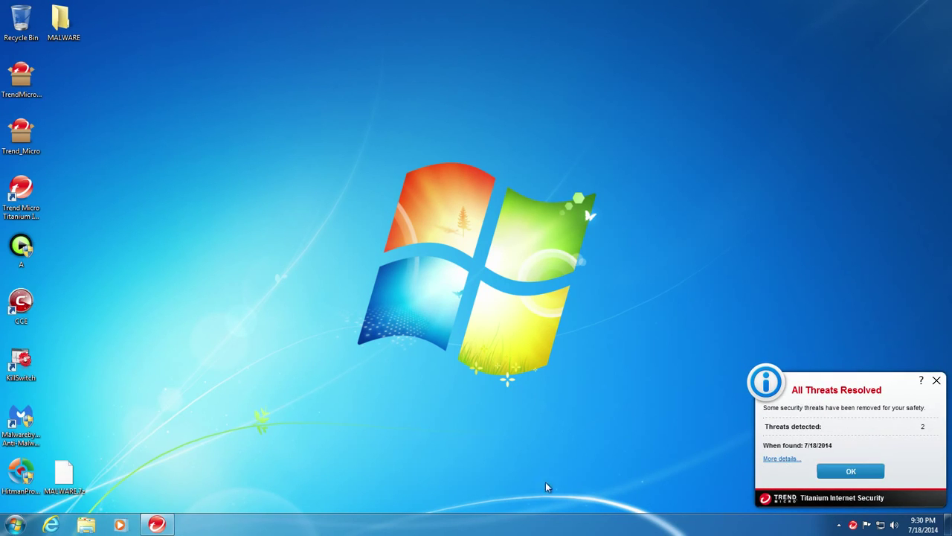
{"action": "left_click", "coordinate": [850, 472]}
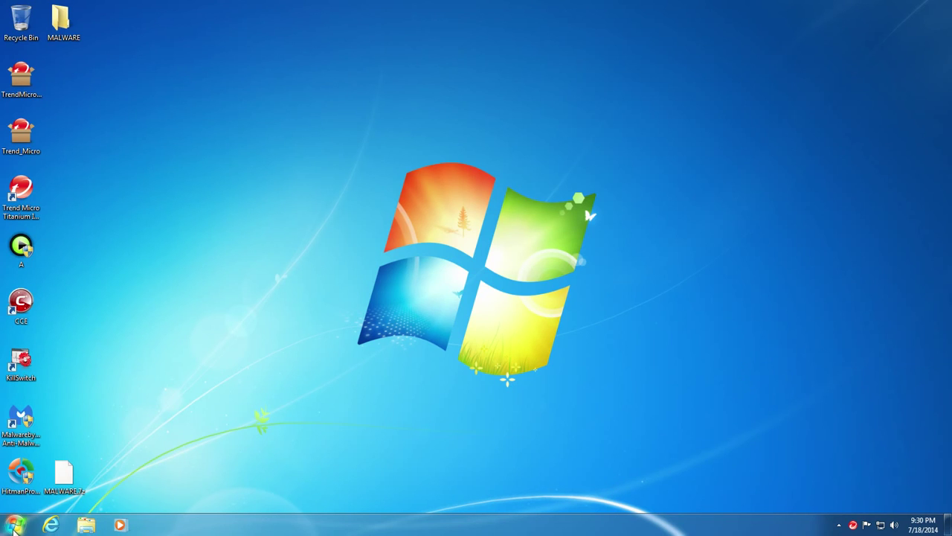
{"action": "left_click", "coordinate": [15, 525]}
{"action": "left_click", "coordinate": [558, 438]}
{"action": "left_click", "coordinate": [837, 525]}
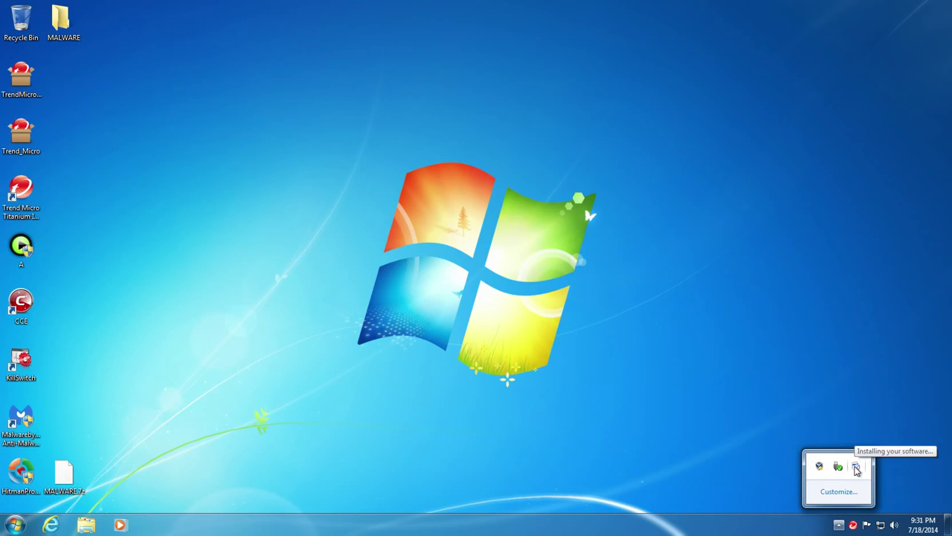
{"action": "left_click", "coordinate": [857, 467]}
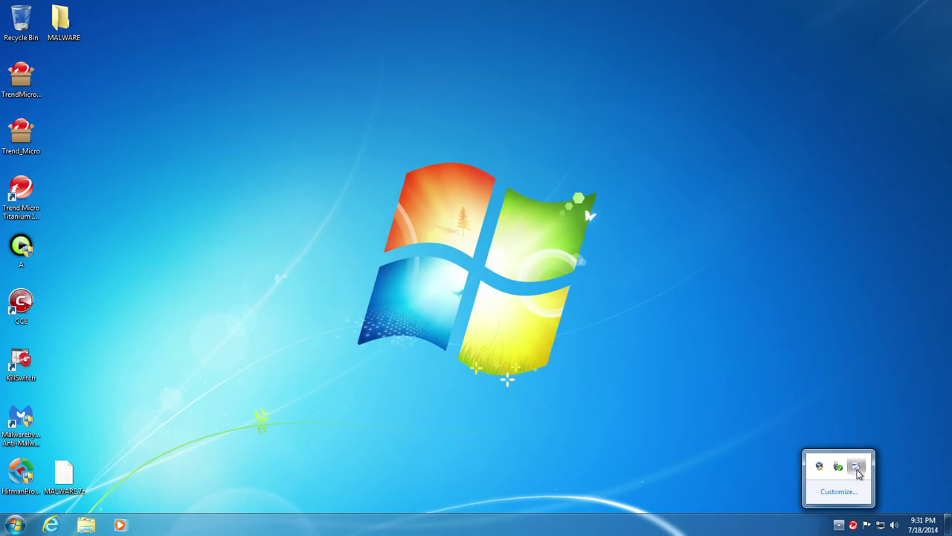
{"action": "left_click", "coordinate": [780, 478]}
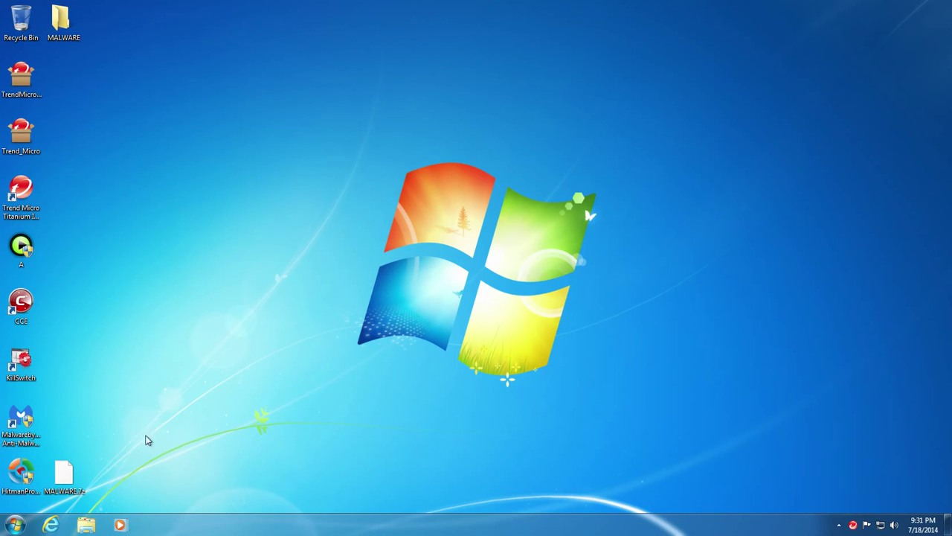
- Restart the computer
{"action": "left_click", "coordinate": [15, 525]}
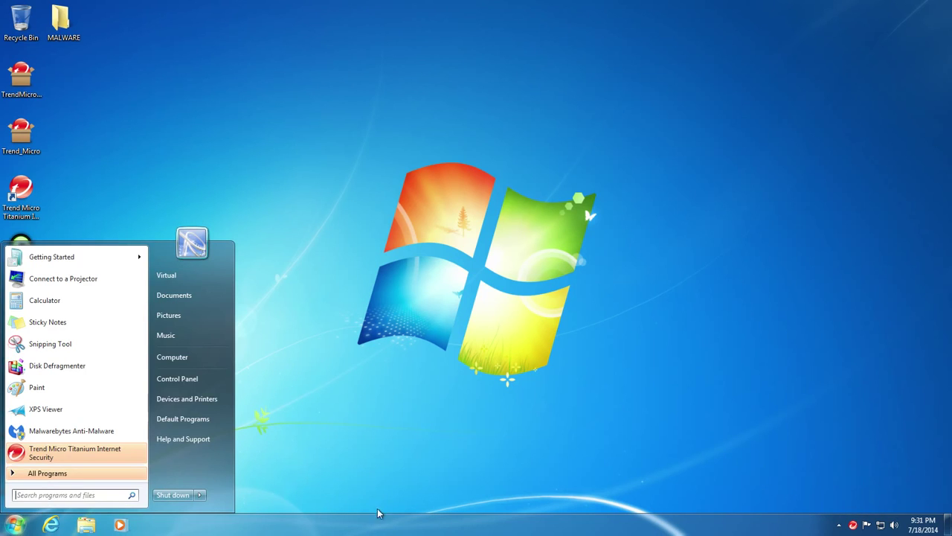
{"action": "left_click", "coordinate": [847, 528]}
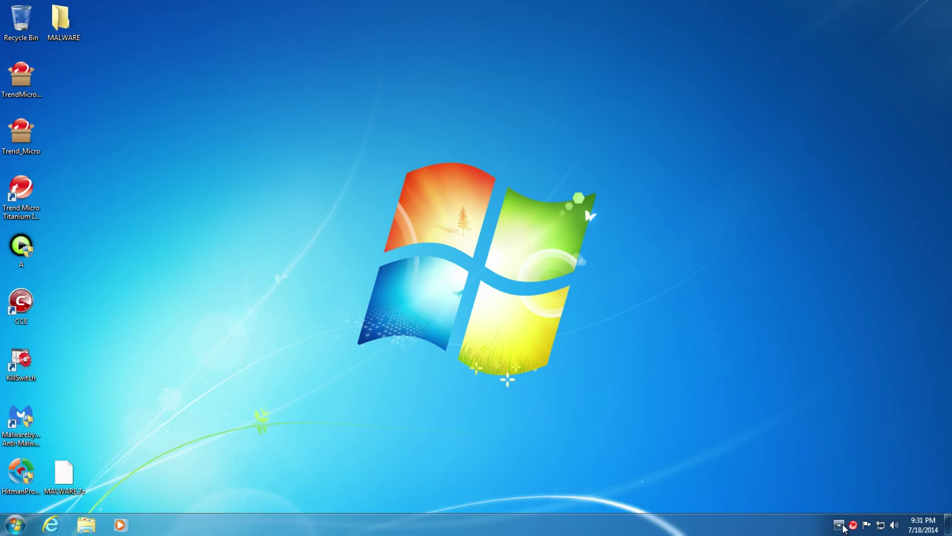
{"action": "left_click", "coordinate": [14, 524]}
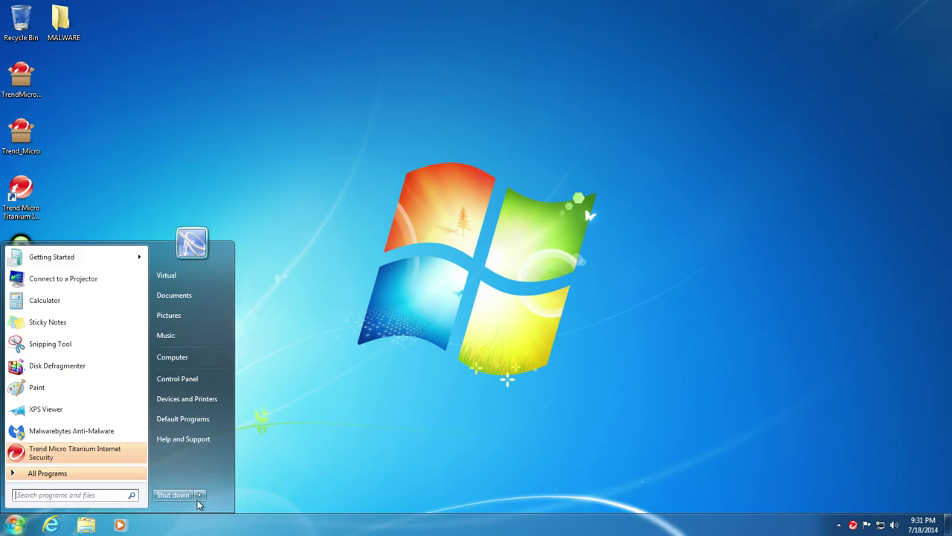
{"action": "mouse_move", "coordinate": [199, 495]}
{"action": "left_click", "coordinate": [220, 481]}
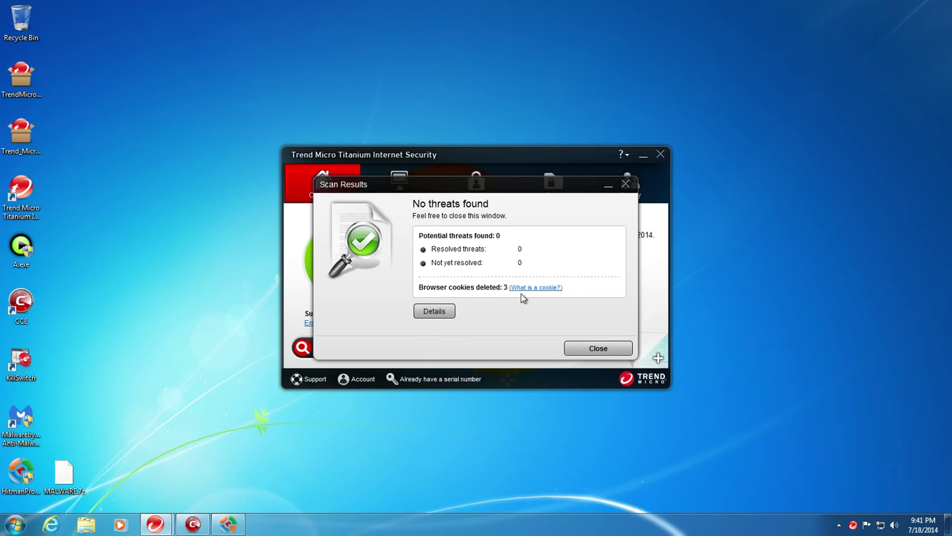
- Close the Trend Micro scan results and the Titanium Internet Security window
{"action": "left_click", "coordinate": [588, 349]}
{"action": "left_click", "coordinate": [661, 156]}
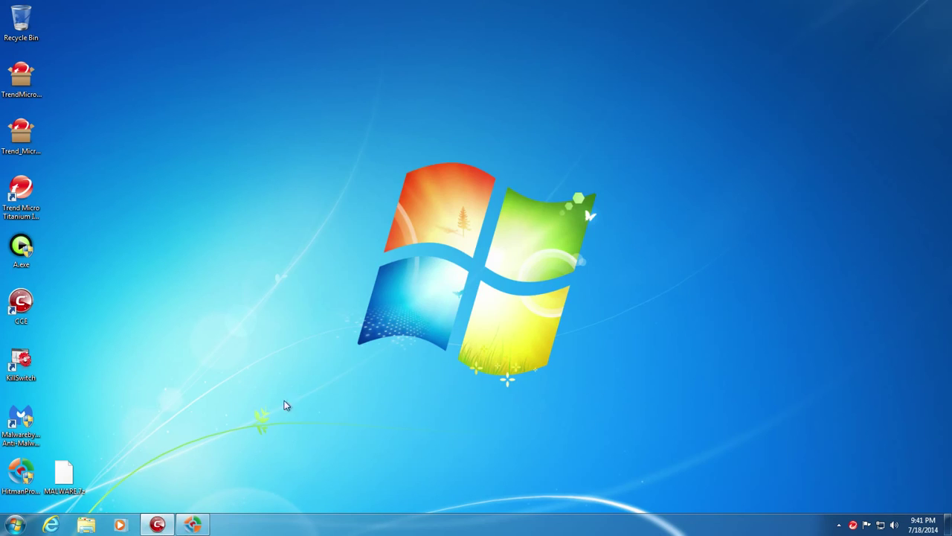
- Review the COMODO Cleaning Essentials scan results, and exit it without applying repairs or restarting the computer
{"action": "left_click", "coordinate": [158, 524]}
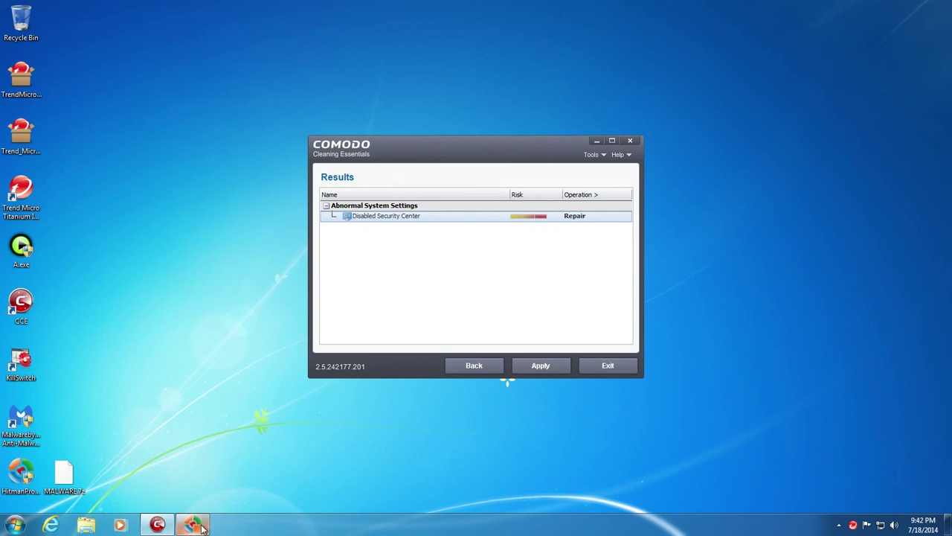
{"action": "left_click", "coordinate": [630, 140]}
{"action": "left_click", "coordinate": [520, 290]}
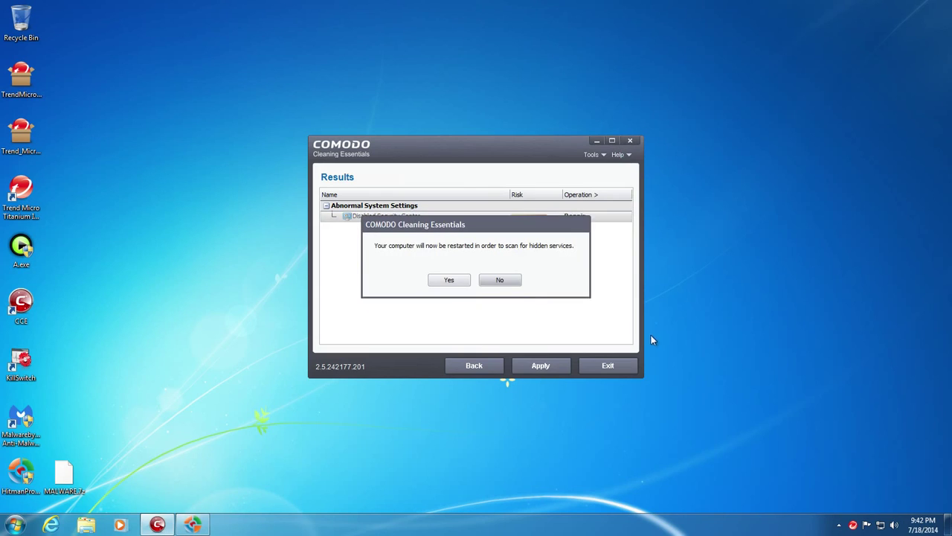
{"action": "left_click", "coordinate": [497, 278]}
- Switch to Malwarebytes Anti-Malware, running in the background, and examine the detected items of its scan
{"action": "left_click", "coordinate": [837, 483]}
{"action": "left_click", "coordinate": [839, 525]}
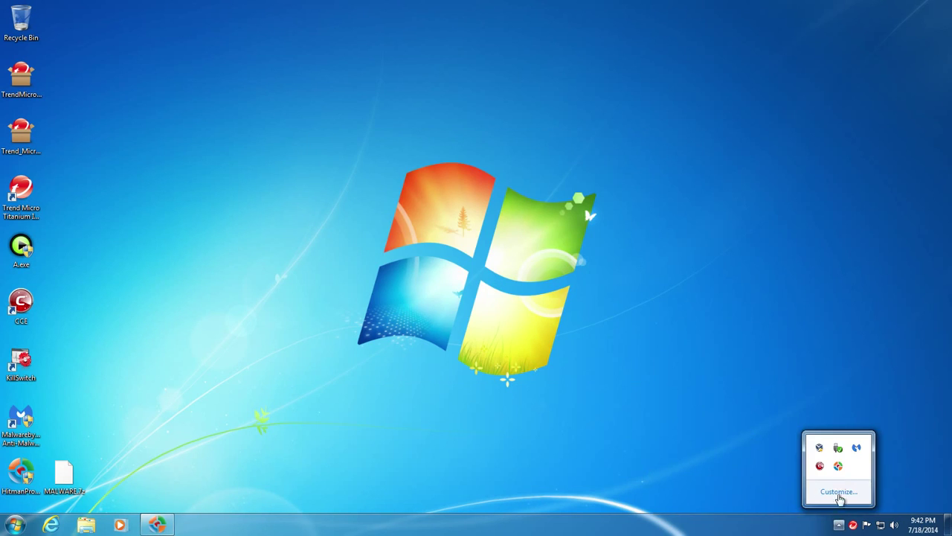
{"action": "double_click", "coordinate": [857, 449]}
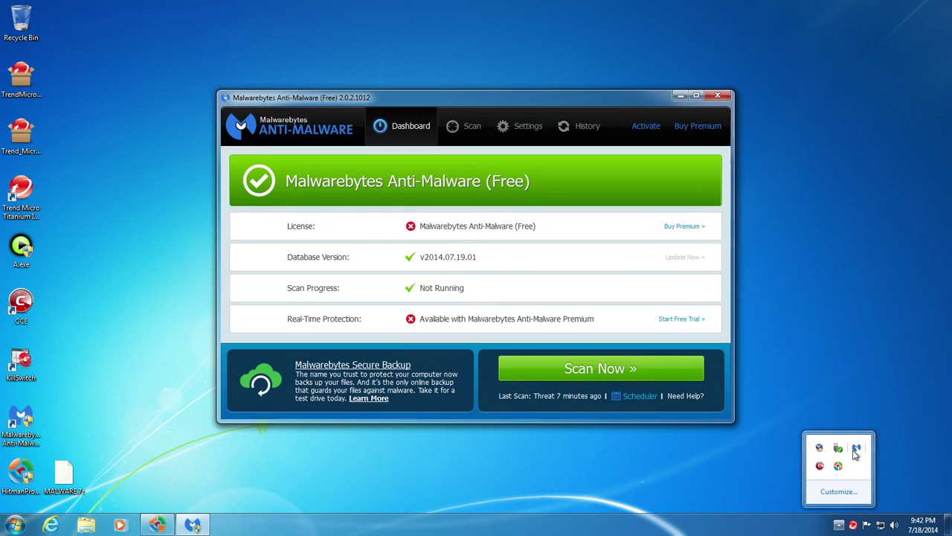
{"action": "left_click", "coordinate": [467, 126]}
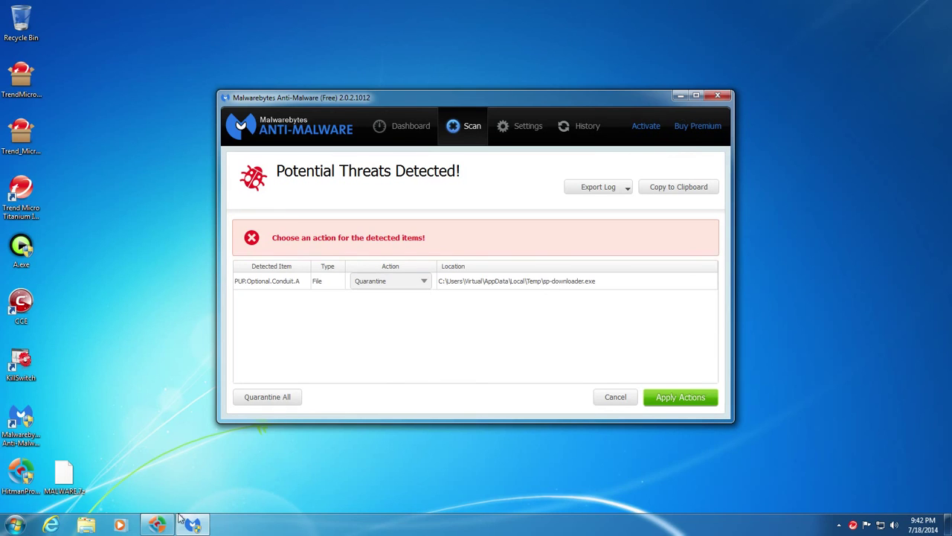
- Switch to HitmanPro and examine its scan results, minimize it, and close the Malwarebytes window
{"action": "left_click", "coordinate": [157, 525]}
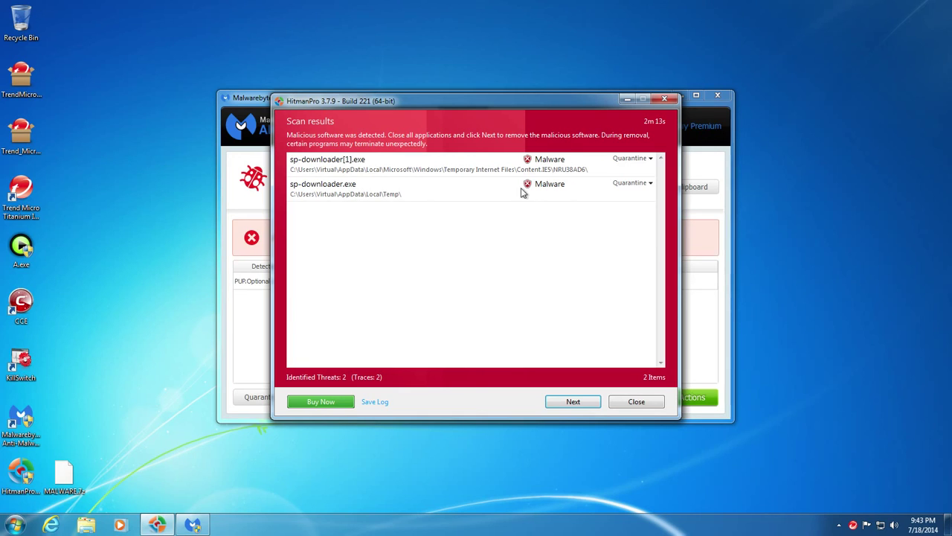
{"action": "left_click", "coordinate": [627, 98]}
{"action": "left_click", "coordinate": [694, 95]}
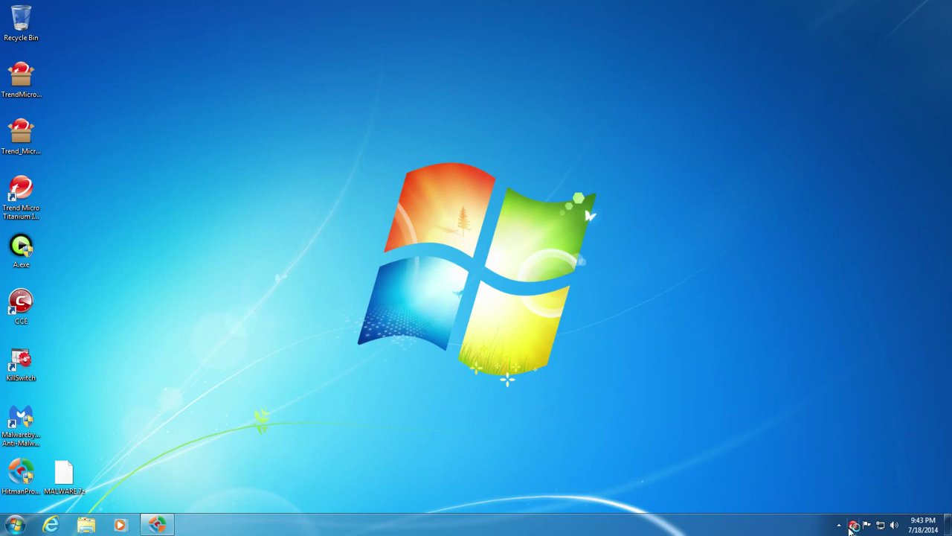